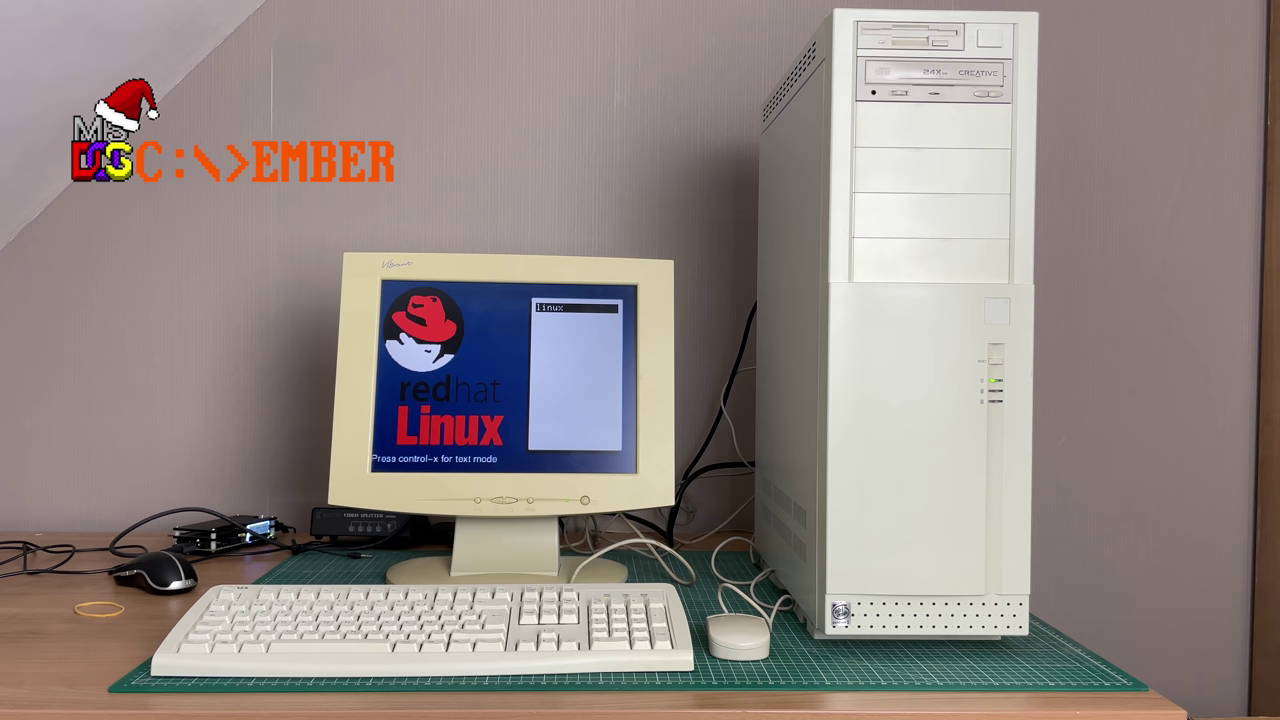
# Boot the linux entry and log in as root with the account password.
pyautogui.press('Return')
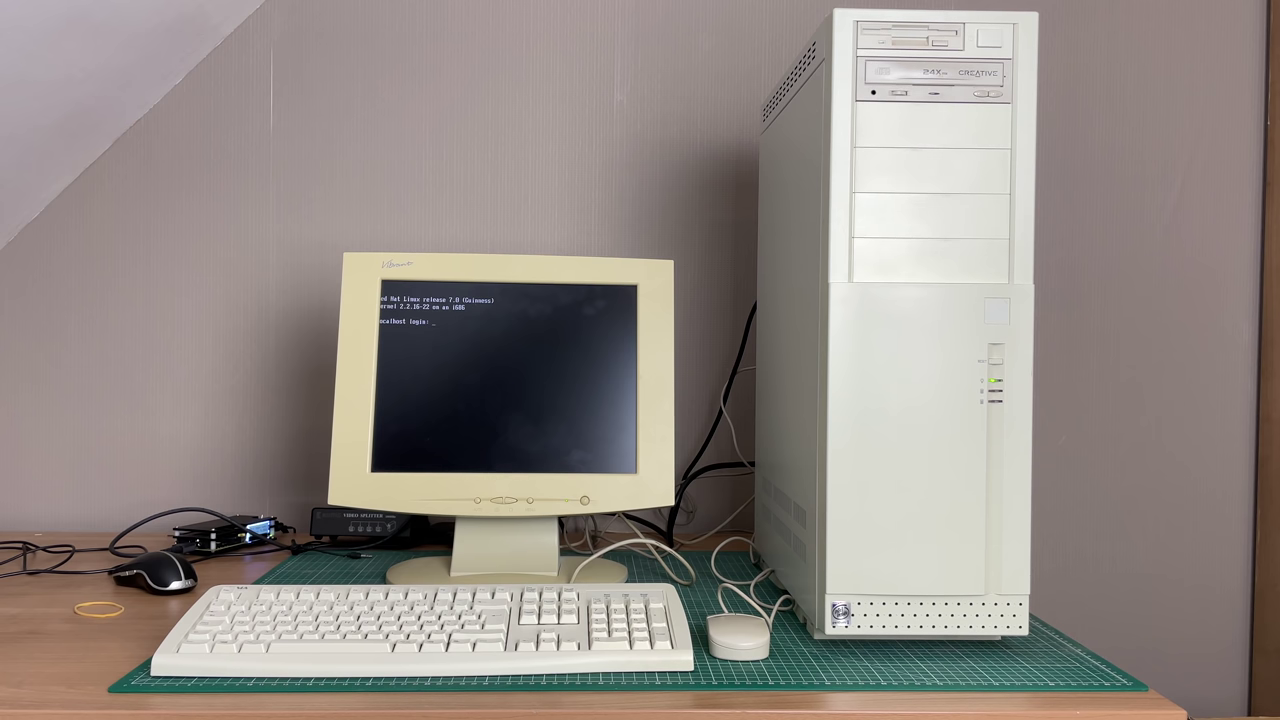
pyautogui.write('root]# ')
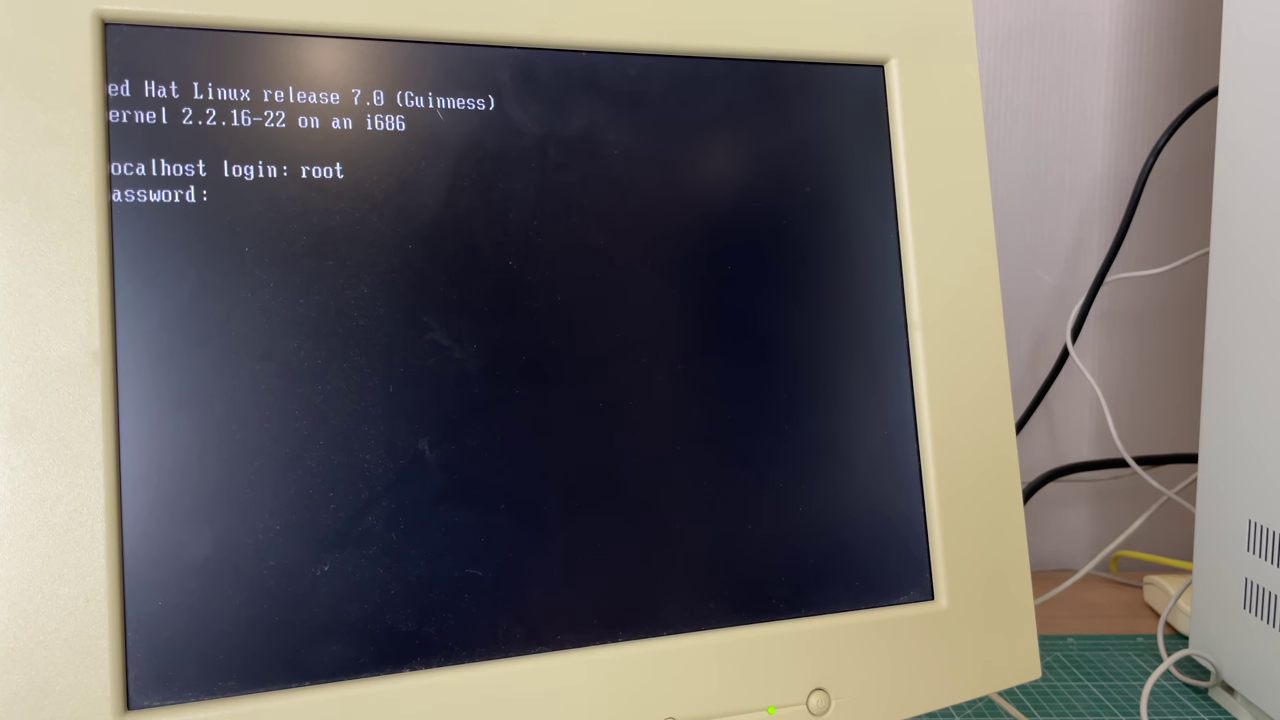
# List root's home directory with ls -ltr and display the kernel messages with dmesg.
pyautogui.write('ls -ltr')
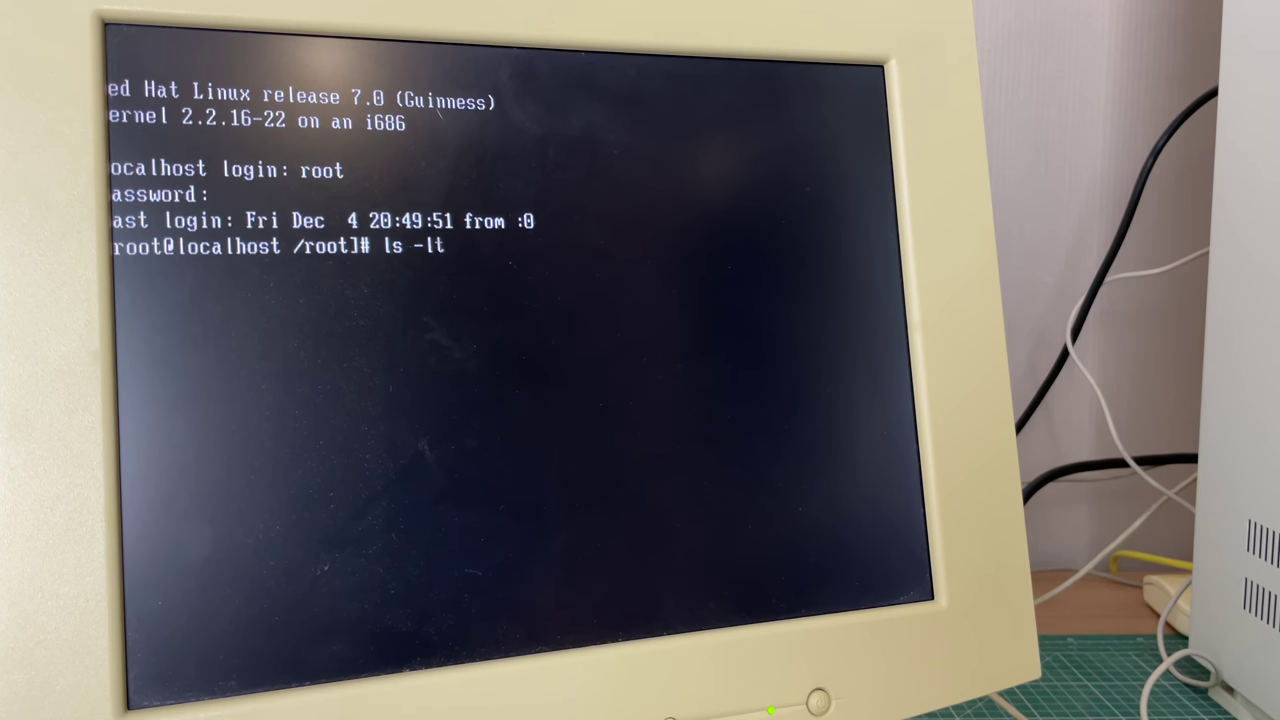
pyautogui.press('Return')
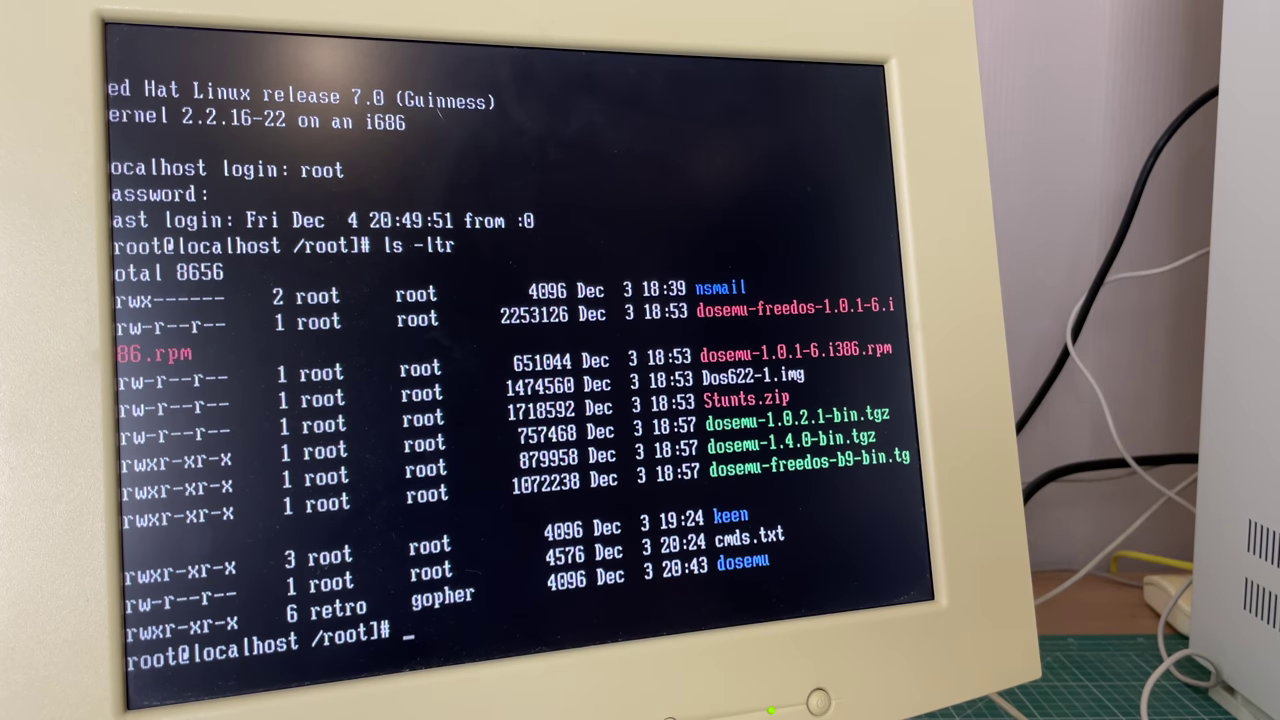
pyautogui.write('dmesg')
pyautogui.press('Return')
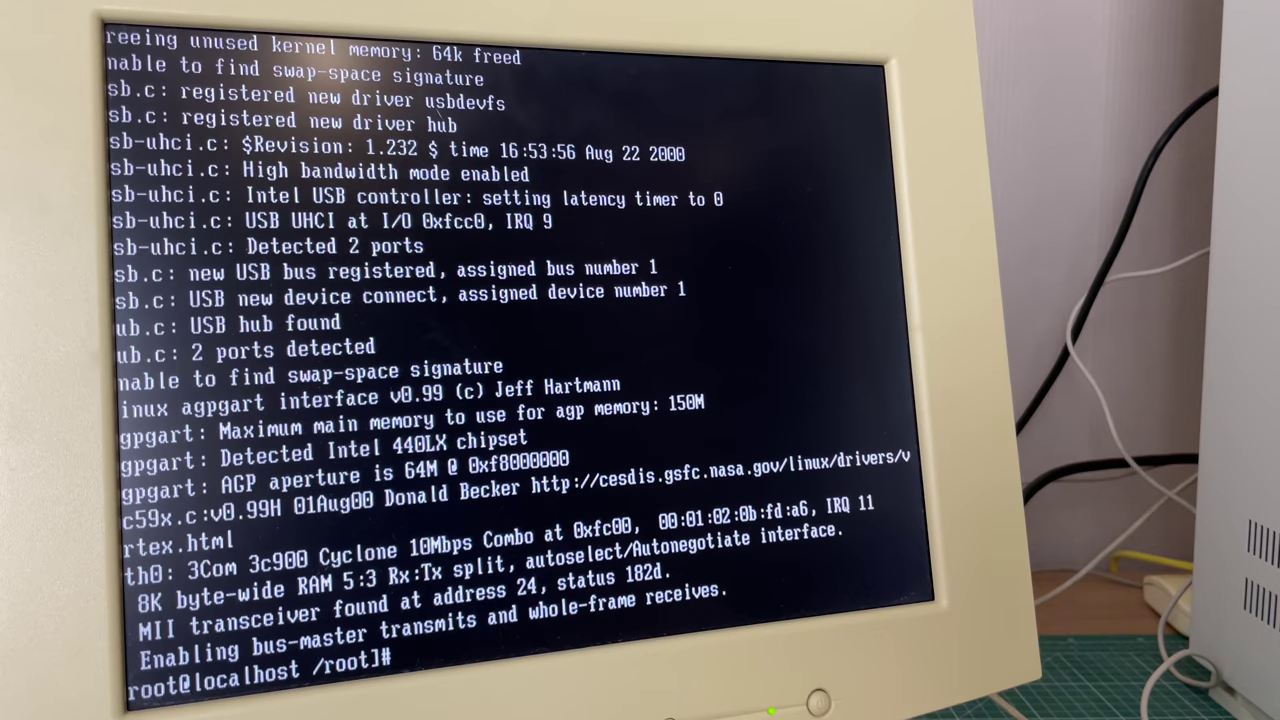
# View /var/log/messages with less, follow the end of the log, and exit the viewer.
pyautogui.write('l')
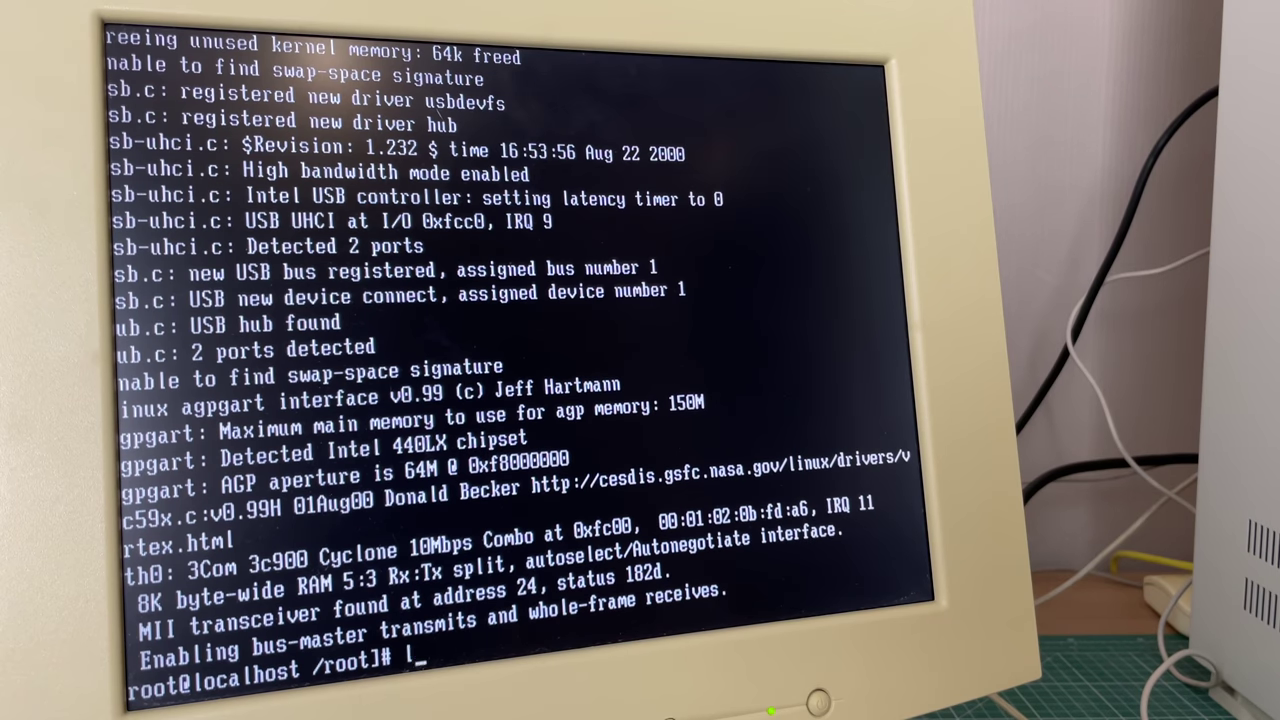
pyautogui.write('ess /v')
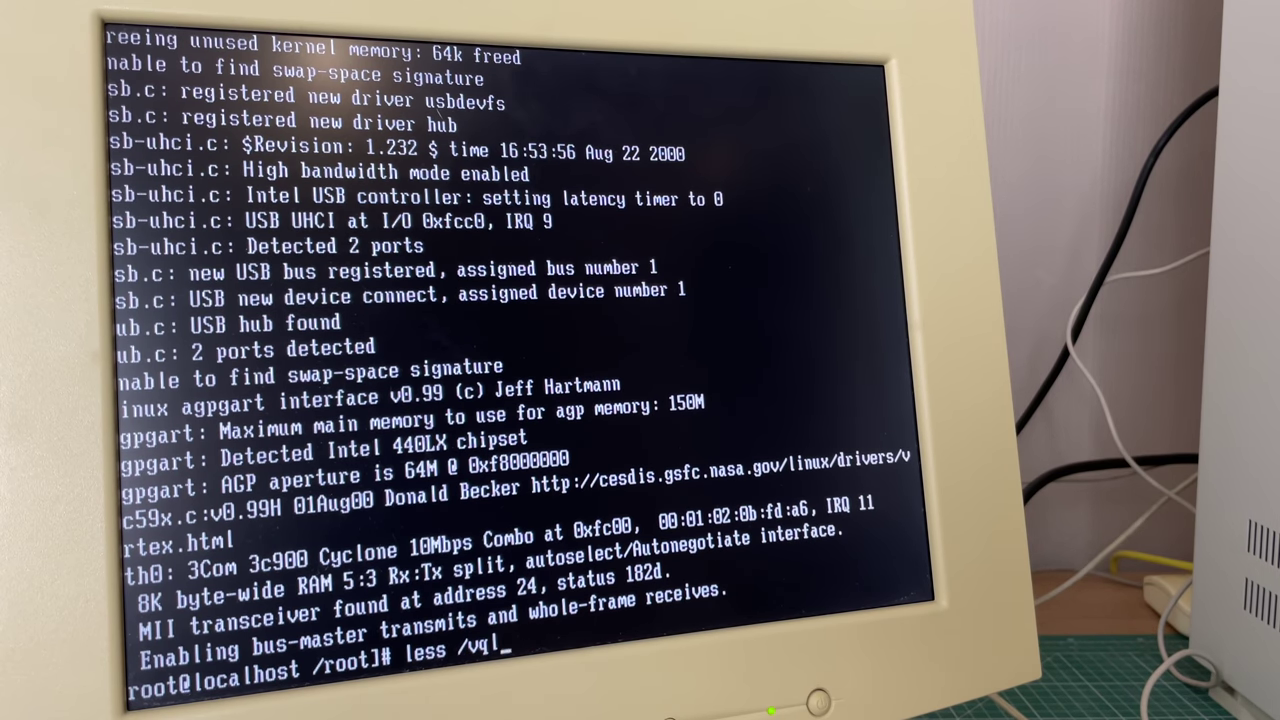
pyautogui.write('ar/log/nmessages')
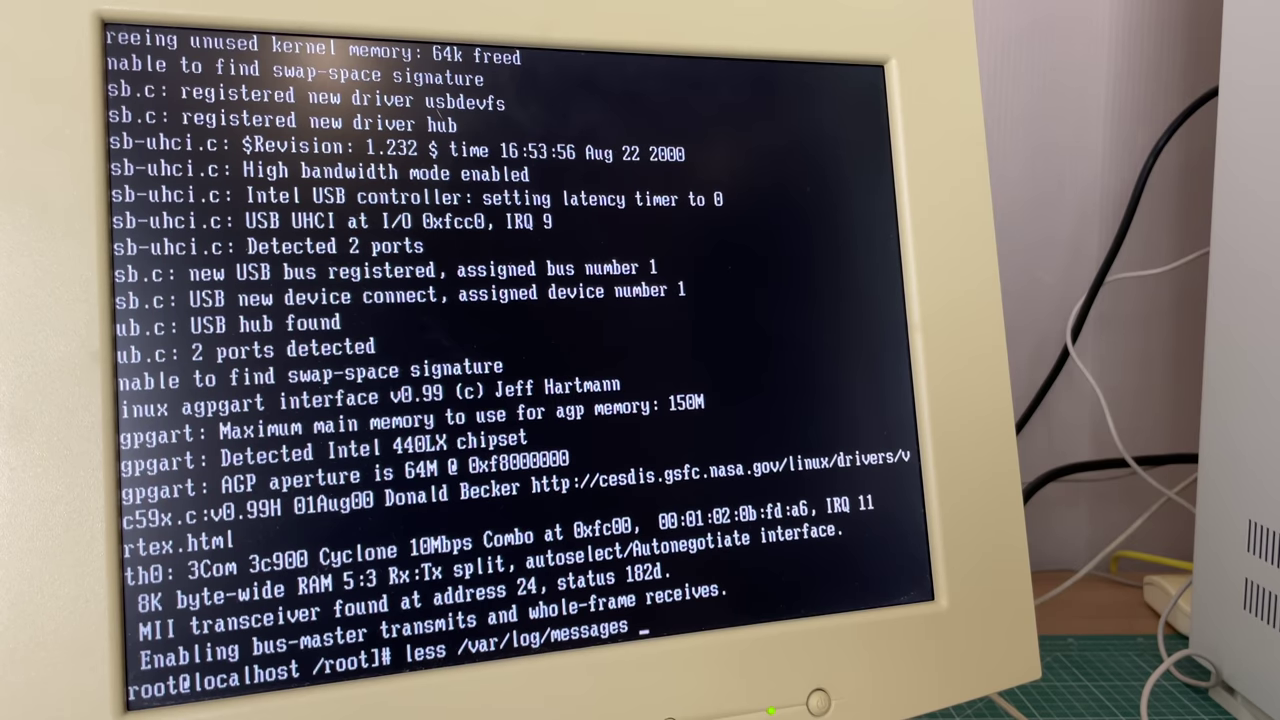
pyautogui.press('Return')
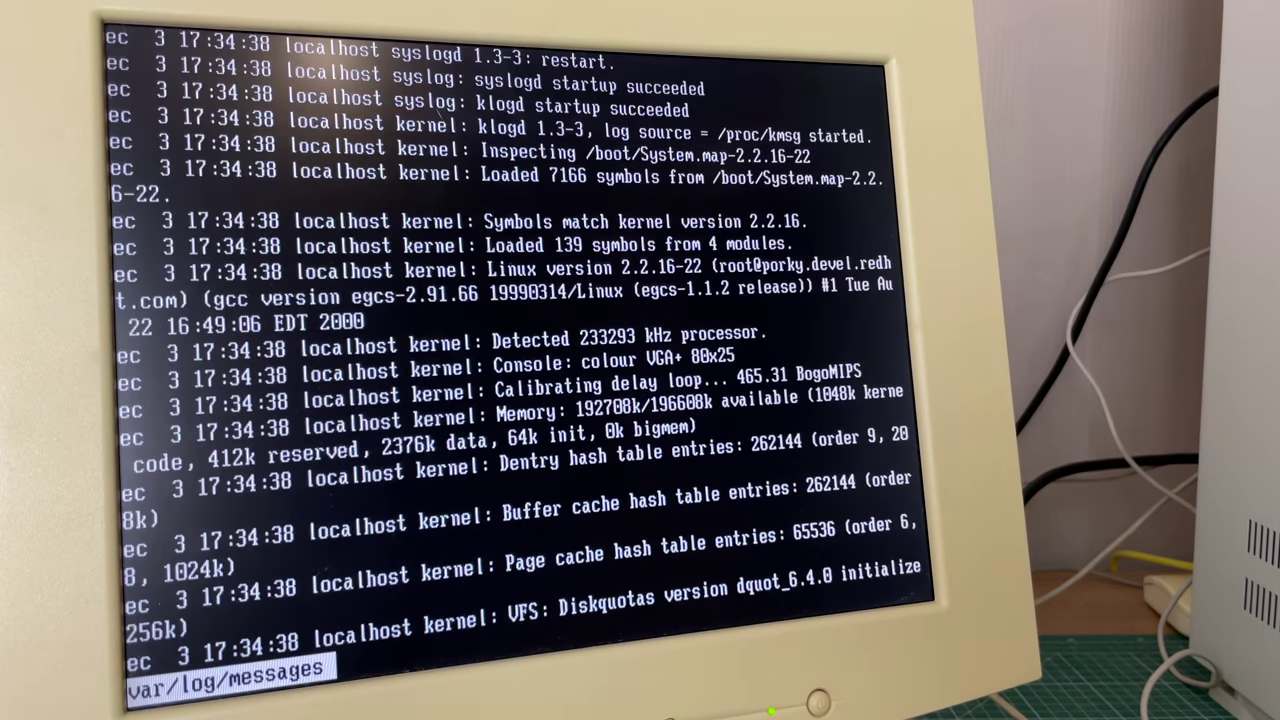
pyautogui.hotkey('shift', 'f')
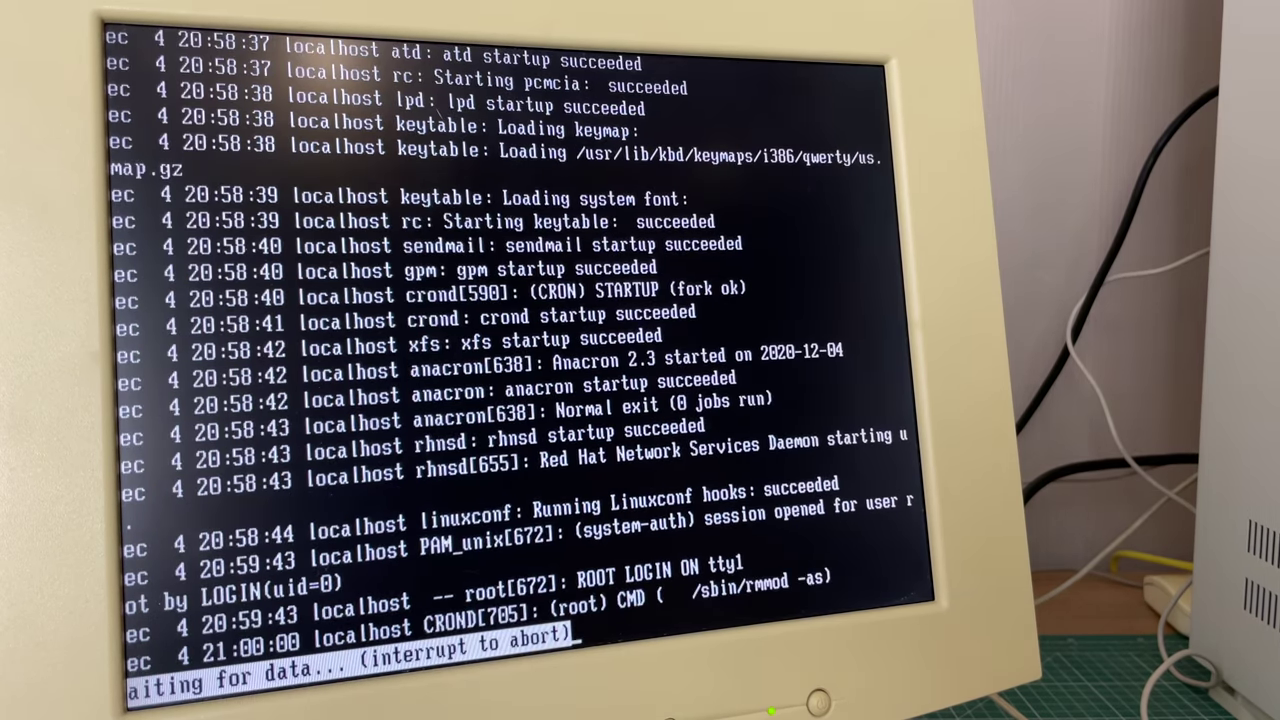
pyautogui.hotkey('ctrl', 'c')
pyautogui.press('q')
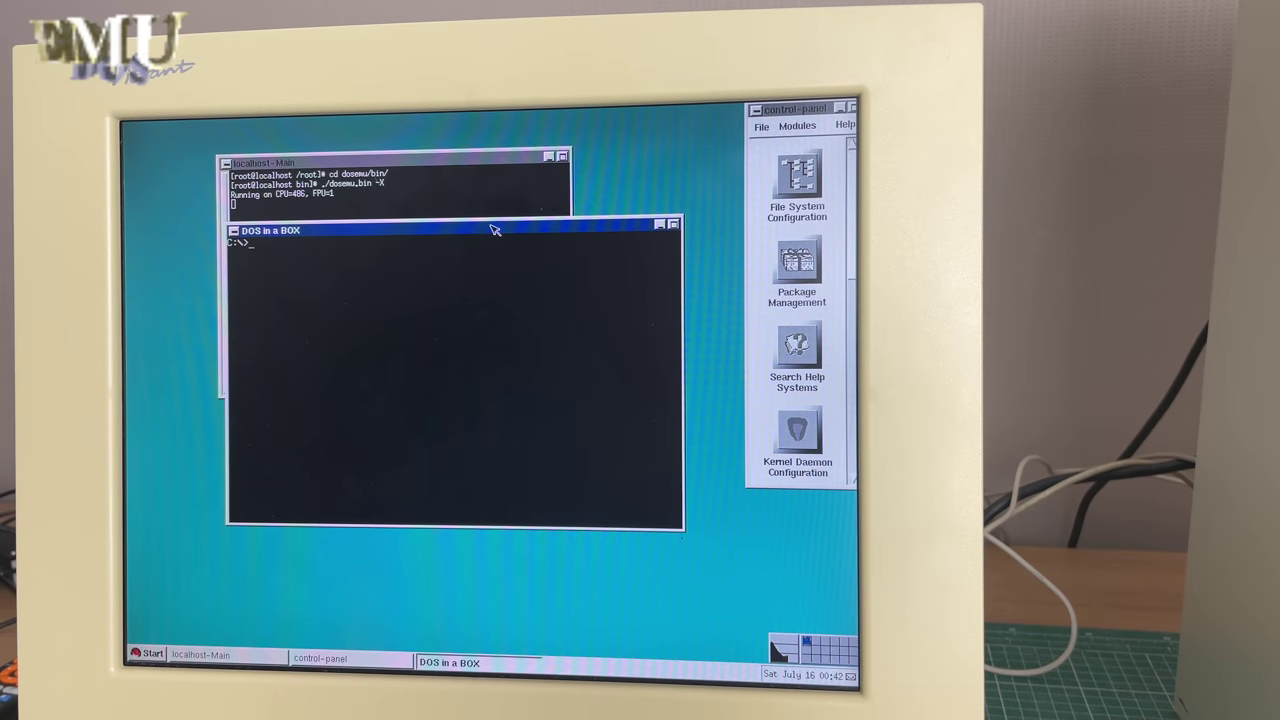
# Open the MS-DOS Editor with edit, dismiss its welcome dialog, and exit to the DOS prompt.
pyautogui.write('e')
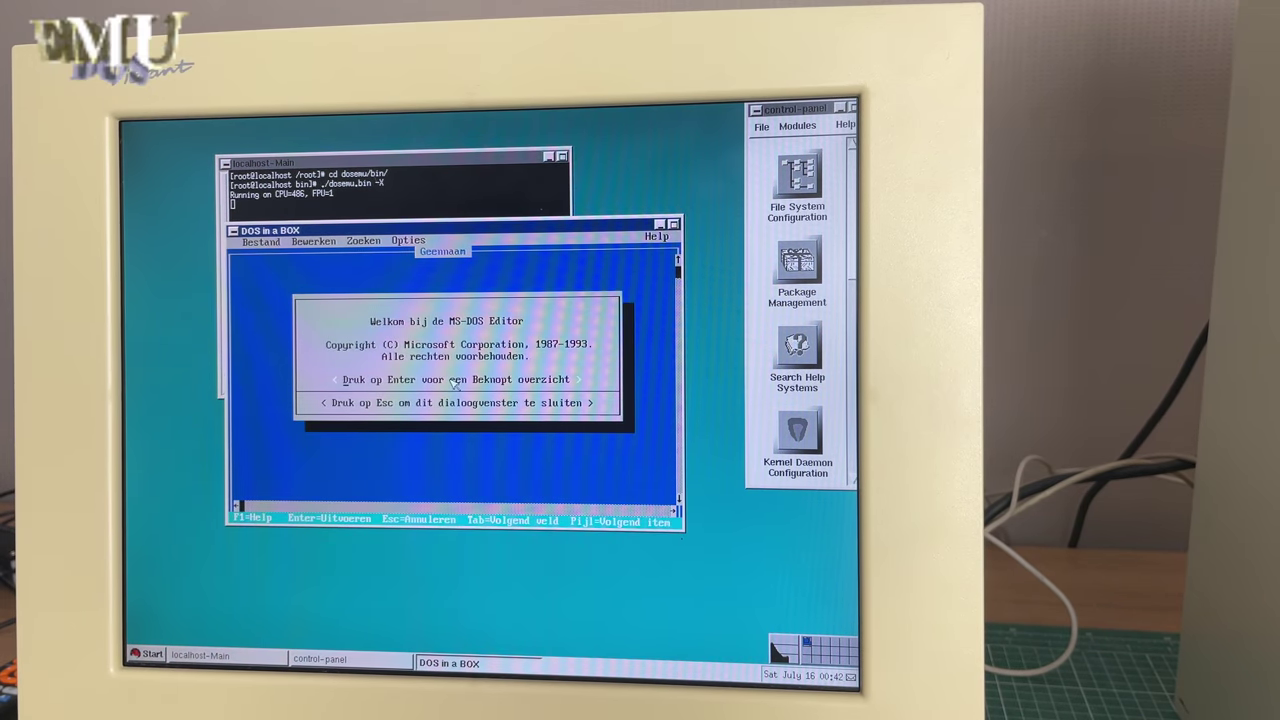
pyautogui.press('Escape')
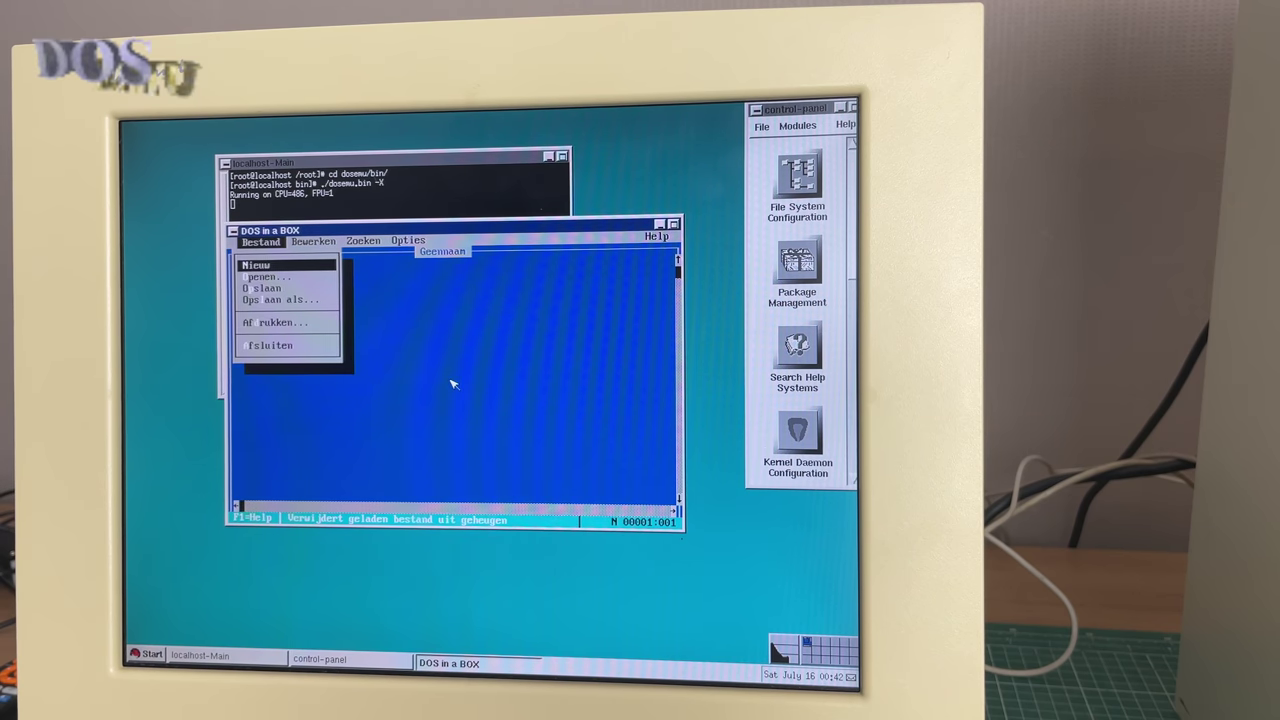
pyautogui.press('a')
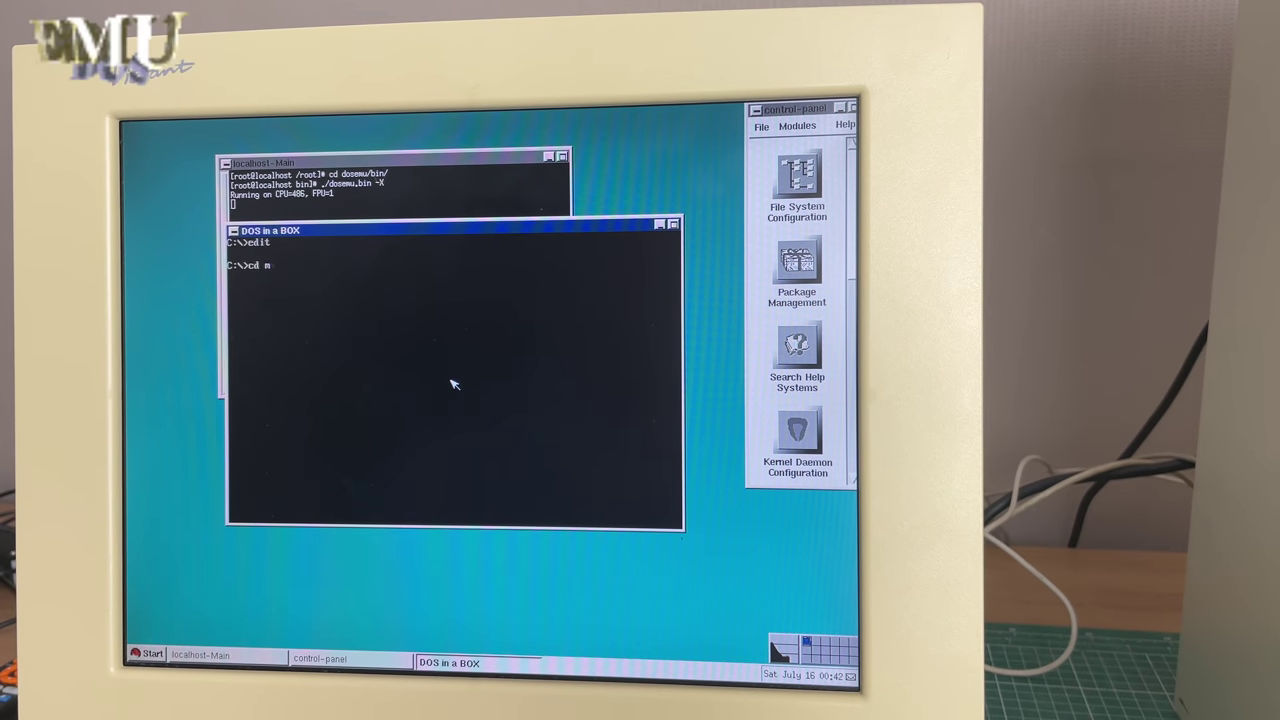
# Obtain a network configuration with dhcp from the mtcp directory and run a ping test.
pyautogui.write('cd mtcp')
pyautogui.press('Return')
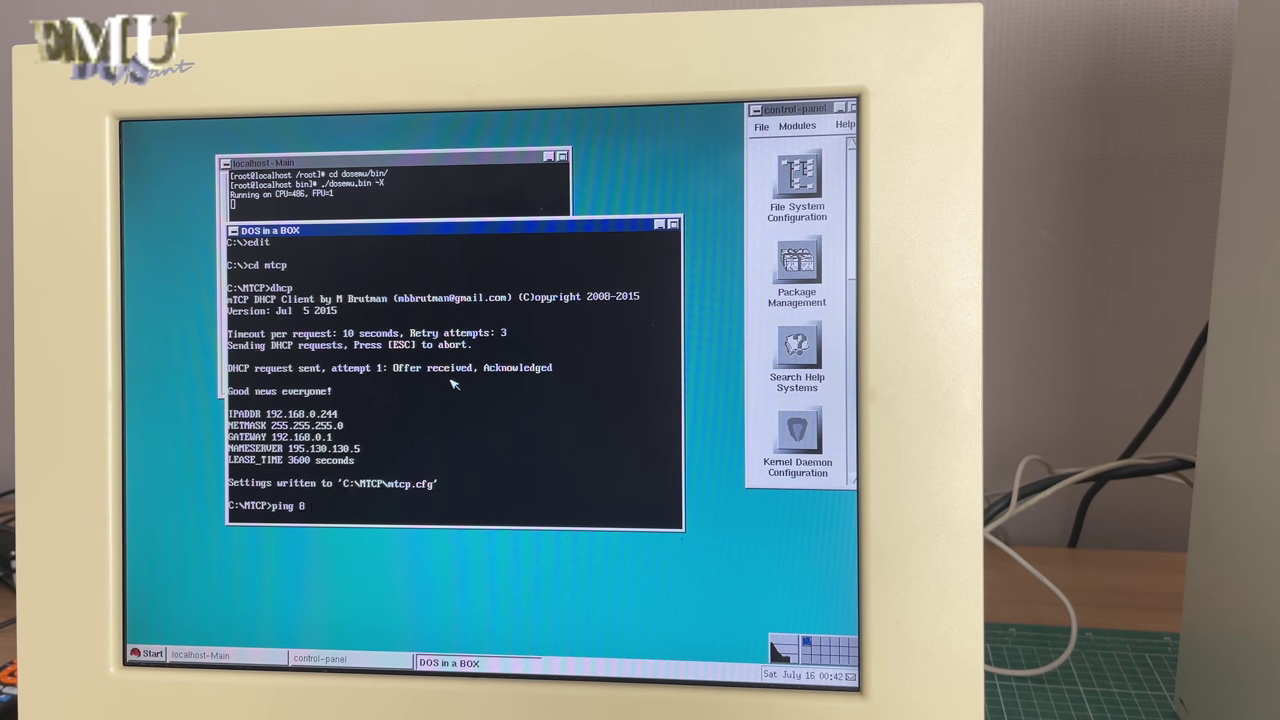
pyautogui.write('8.8.')
pyautogui.press('Return')
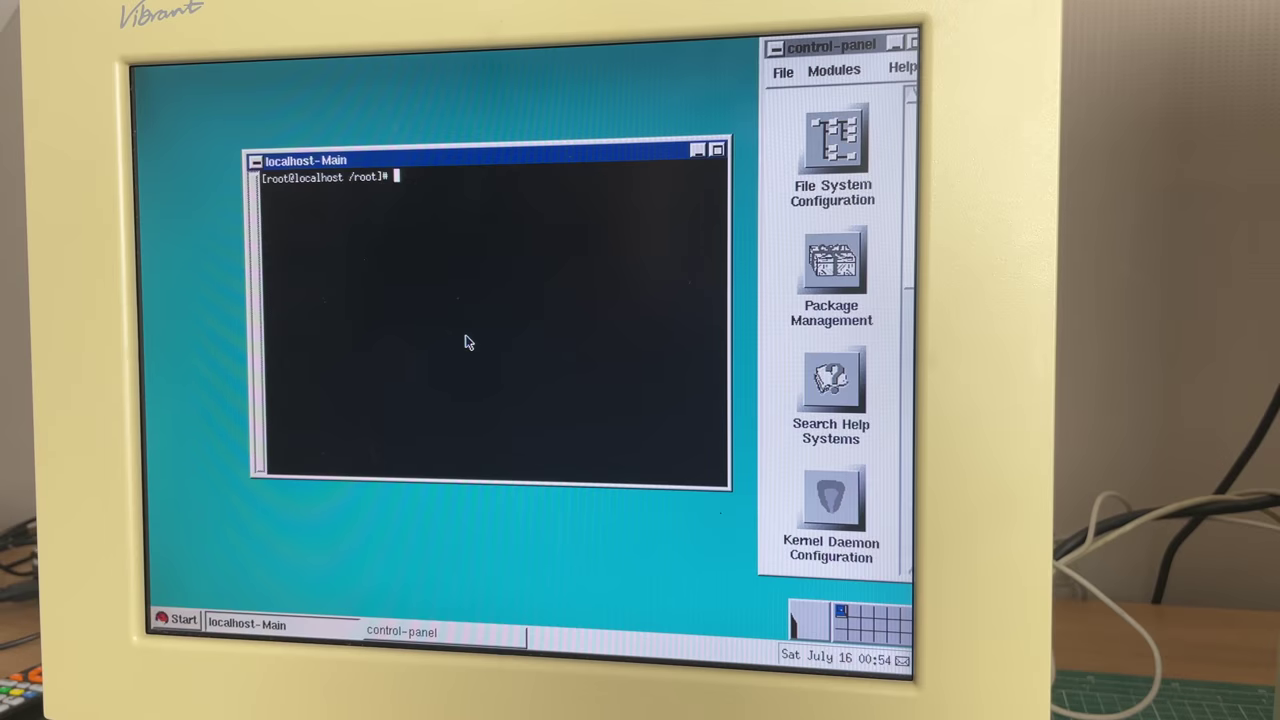
# Try to start the DOS emulator with dos, and launch it in its own window with xdos.
pyautogui.write('dos')
pyautogui.press('Return')
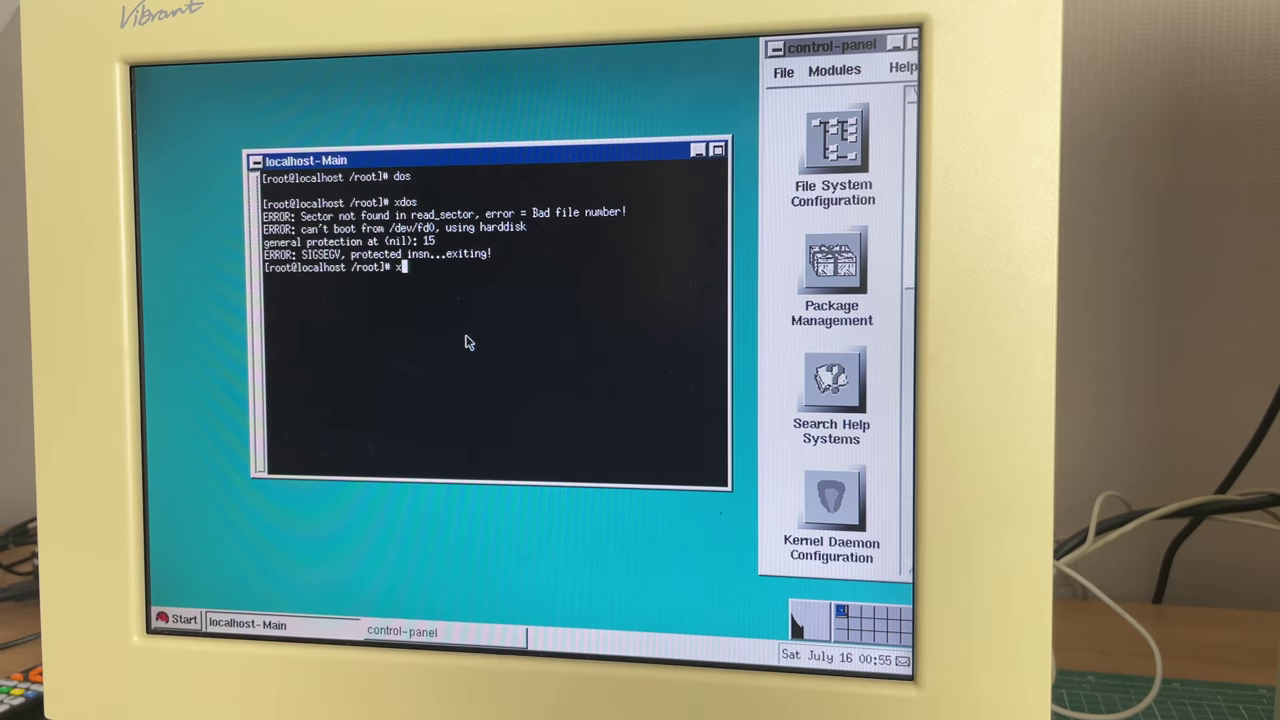
pyautogui.press('Return')
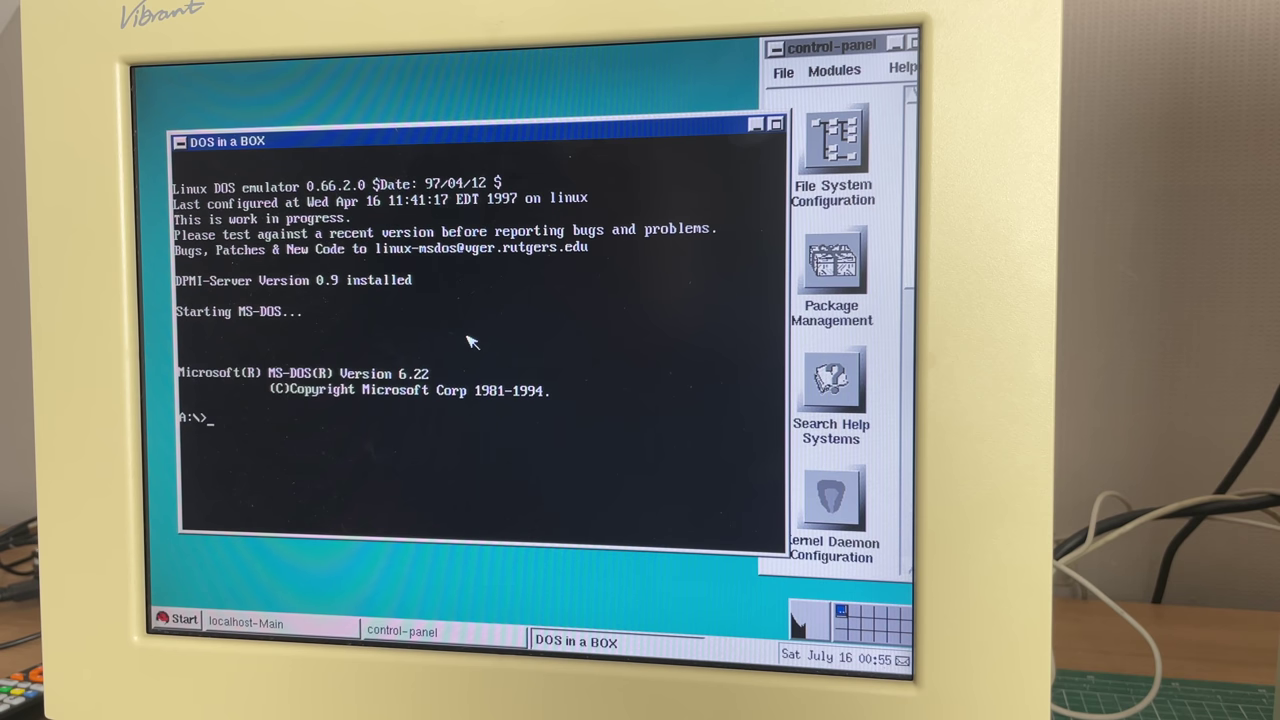
# Query the DOS version with ver and list the contents of drive A with dir.
pyautogui.write('v')
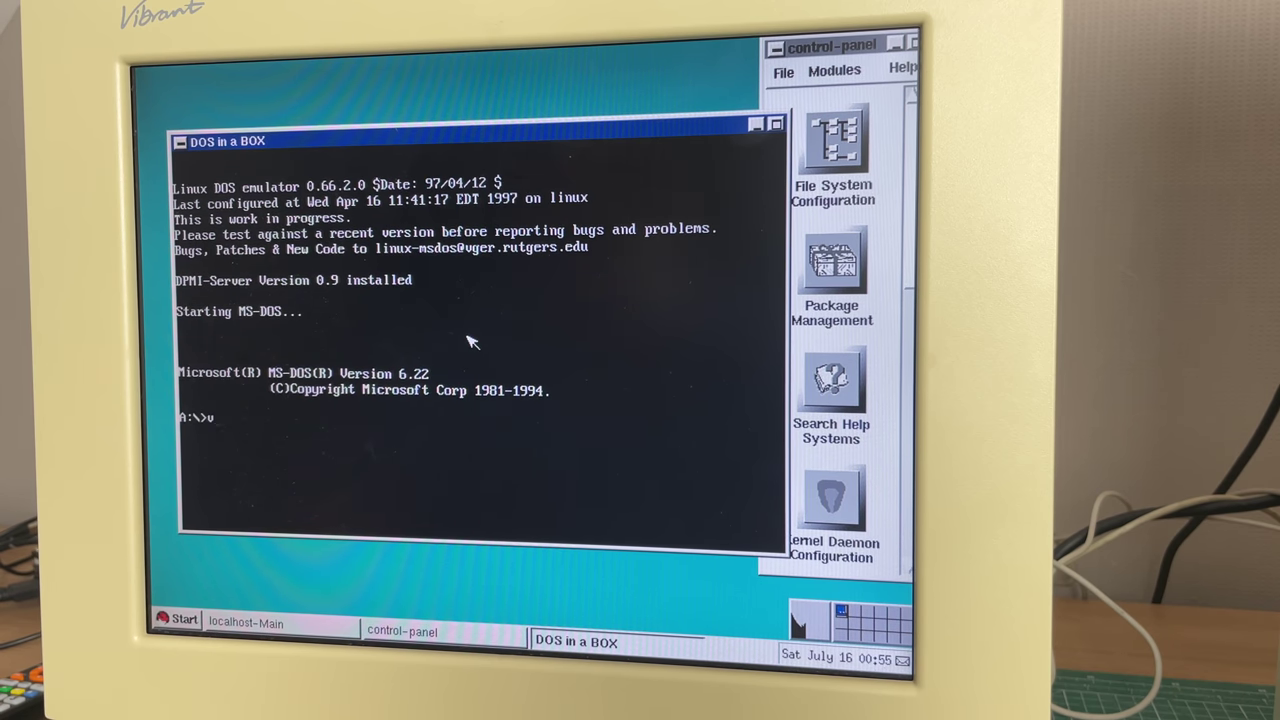
pyautogui.write('er')
pyautogui.press('Return')
pyautogui.write('dir')
pyautogui.press('Return')
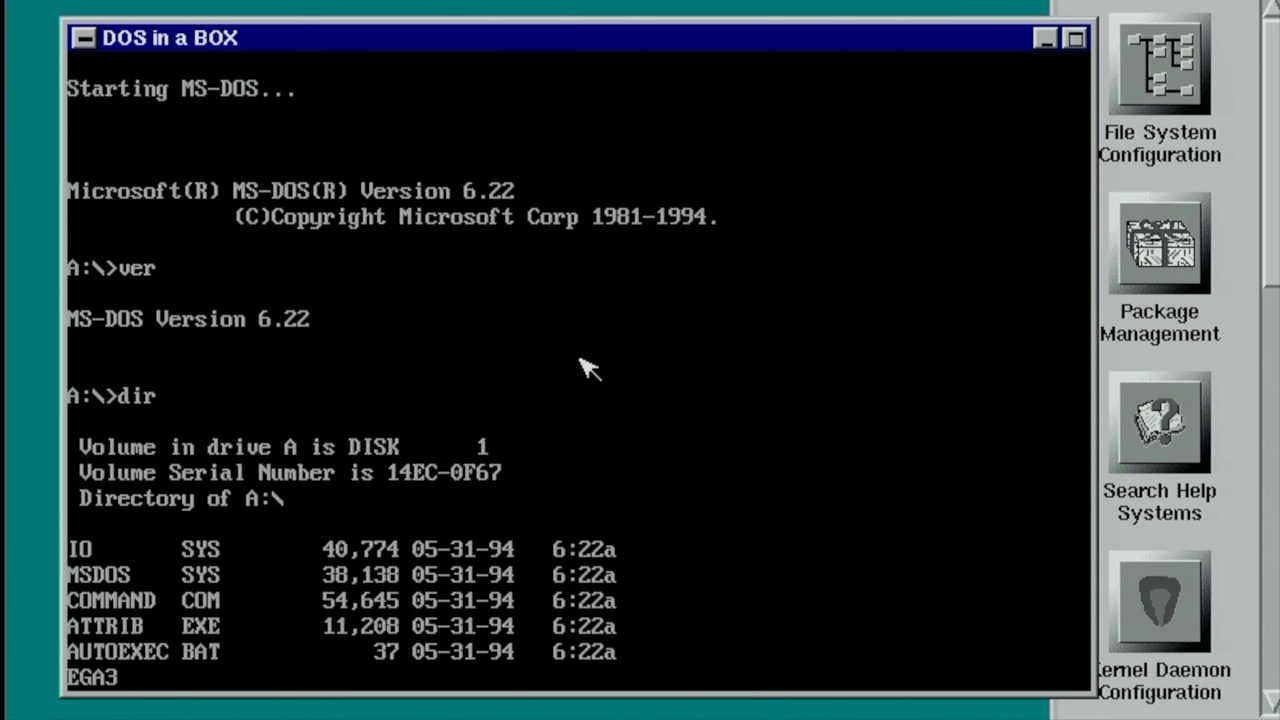
# Switch to drive C and list its root directory.
pyautogui.write('c:')
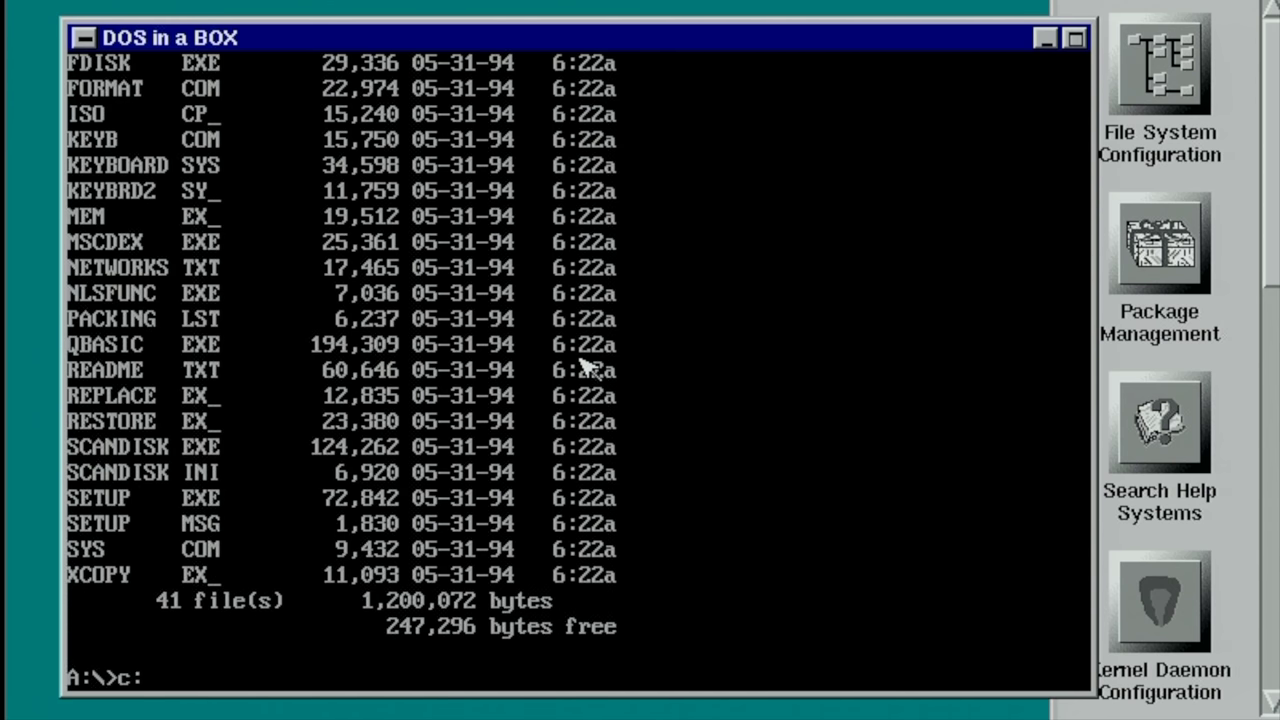
pyautogui.press('Return')
pyautogui.write('dir')
pyautogui.press('Return')
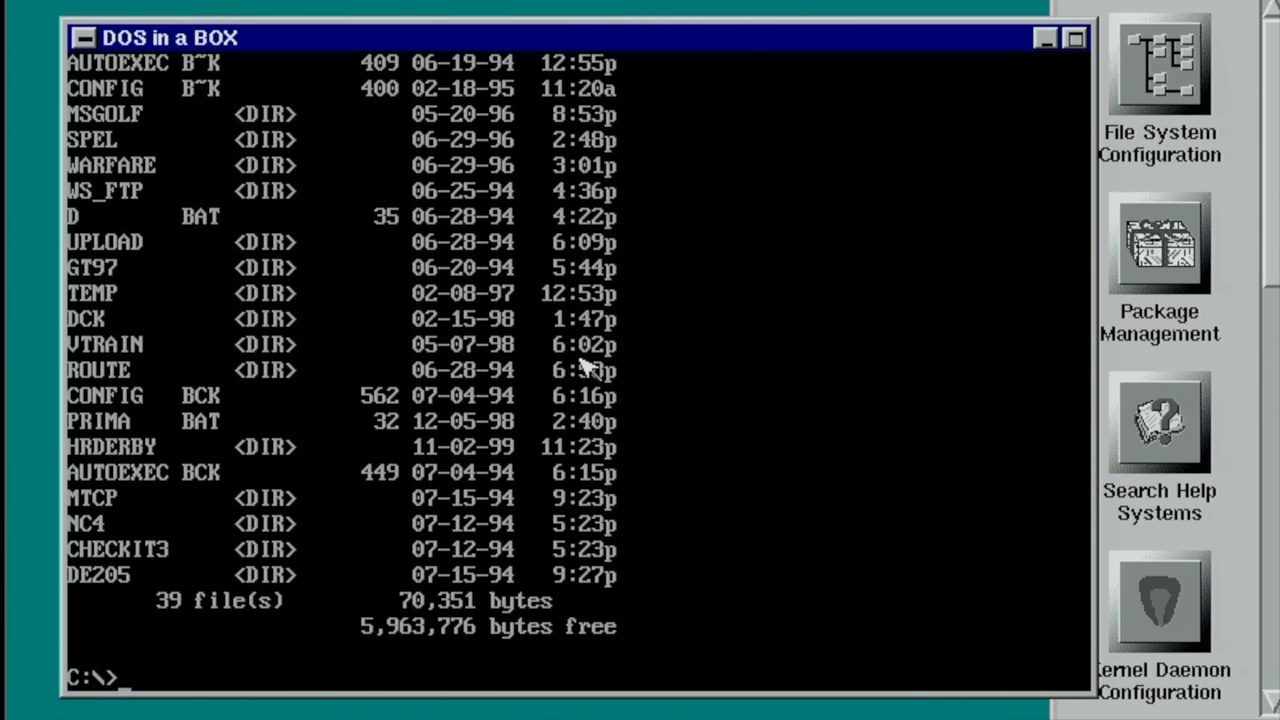
# Change to the nc4 directory and start Norton Commander with nc.
pyautogui.write('cd nc4')
pyautogui.press('Return')
pyautogui.write('nc')
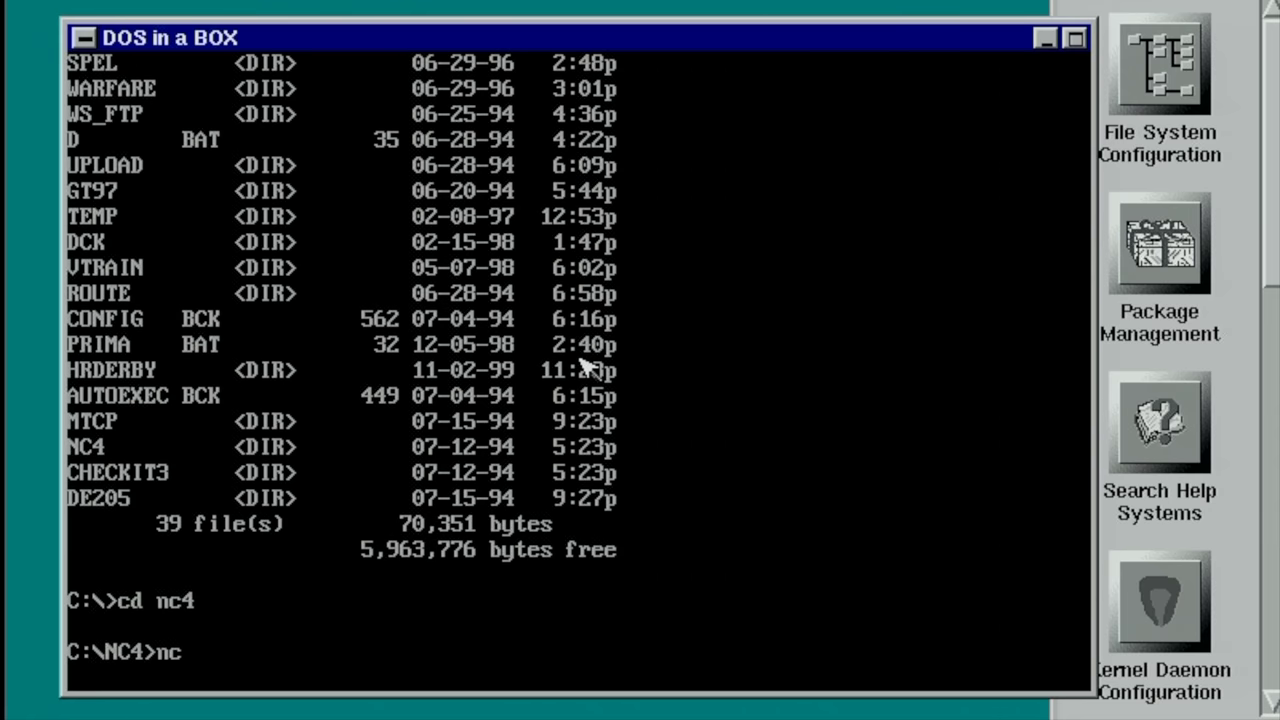
pyautogui.press('Return')
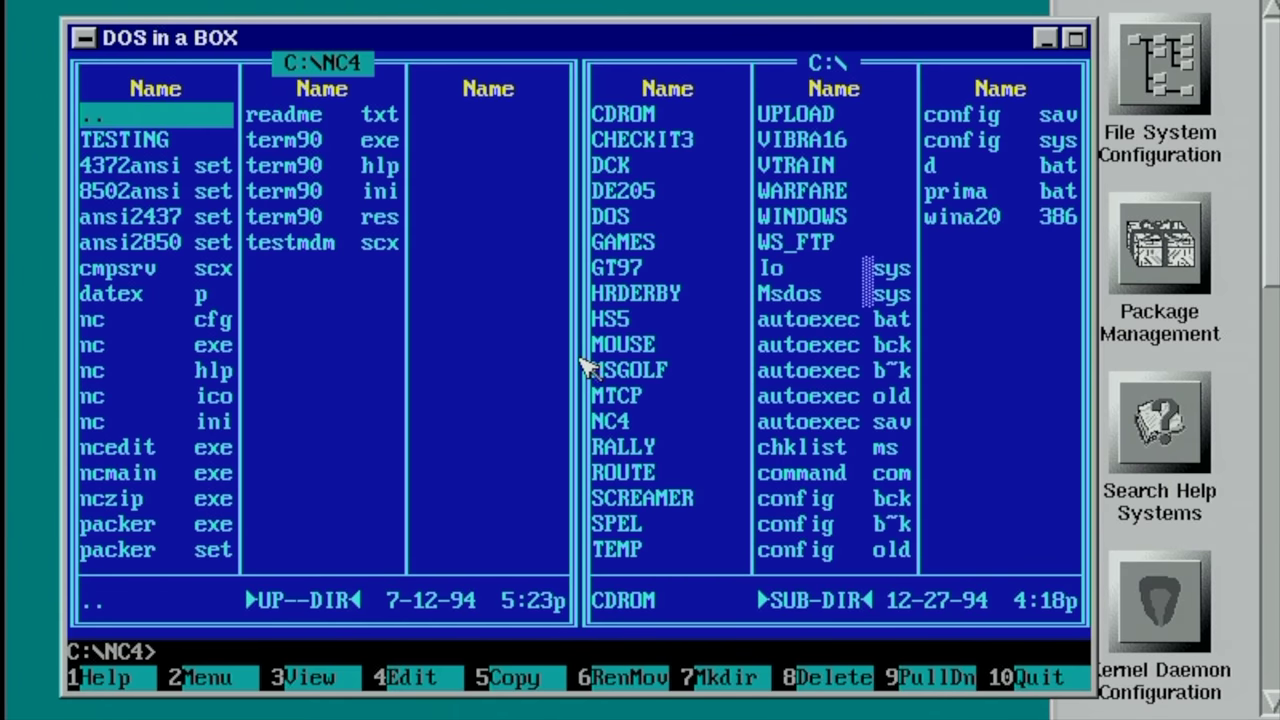
# Go up to the root of drive C in the file manager and enter the CHECKIT3 directory.
pyautogui.press('Return')
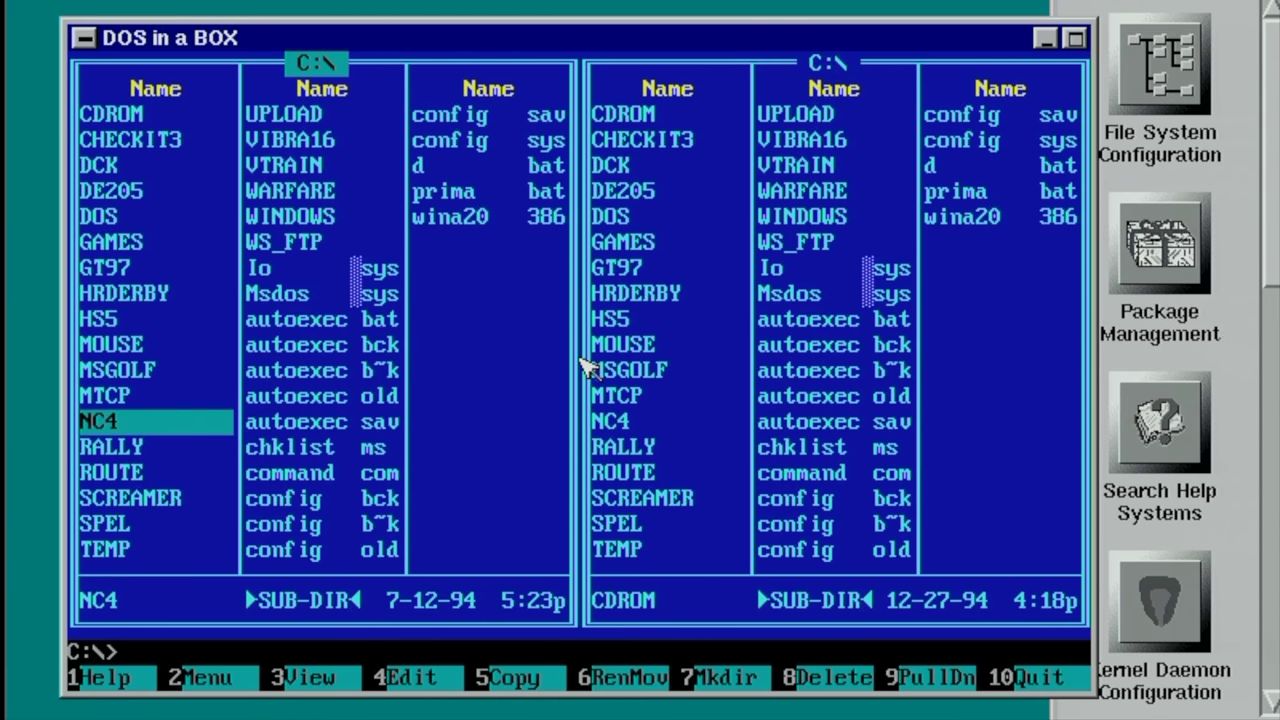
pyautogui.press('Up')
pyautogui.press('Up')
pyautogui.press('Up')
pyautogui.press('Up')
pyautogui.press('Up')
pyautogui.press('Up')
pyautogui.press('Up')
pyautogui.press('Up')
pyautogui.press('Up')
pyautogui.press('Up')
pyautogui.press('Up')
pyautogui.press('Up')
pyautogui.press('Down')
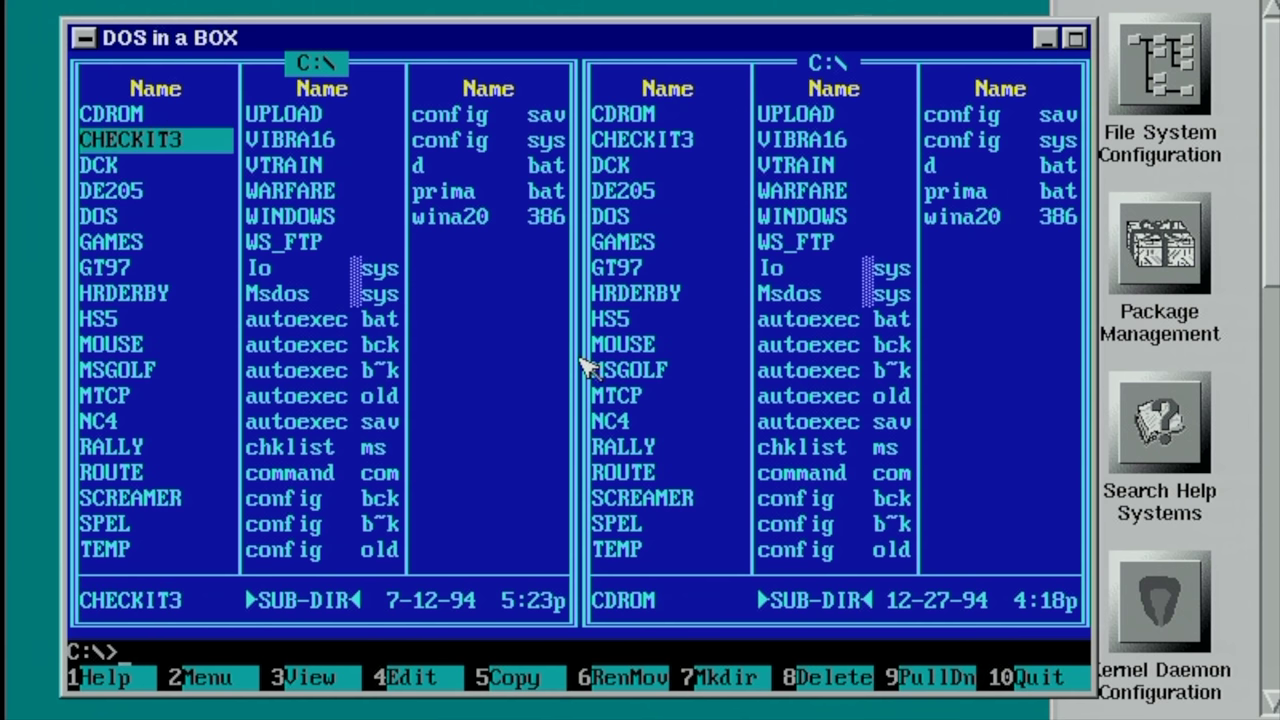
pyautogui.press('Return')
# Run checkit.exe from the CHECKIT3 directory and continue past its title screen.
pyautogui.press('Down')
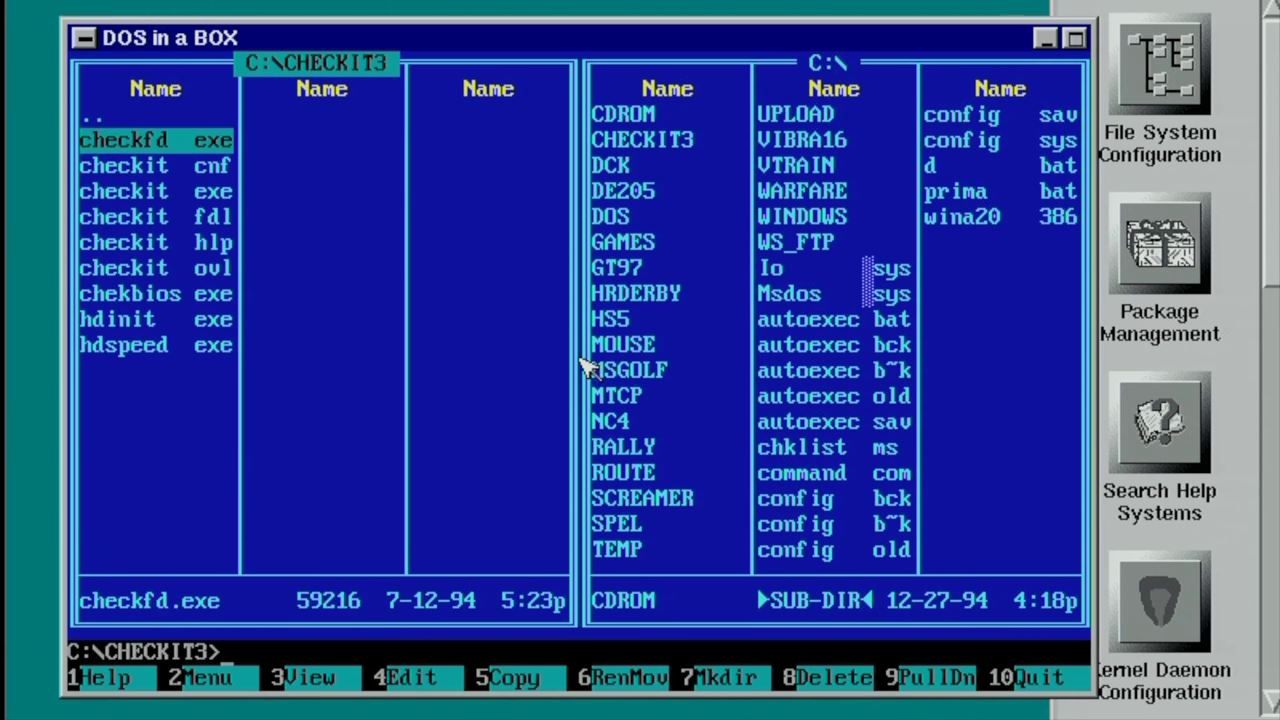
pyautogui.press('Down')
pyautogui.press('Down')
pyautogui.press('Return')
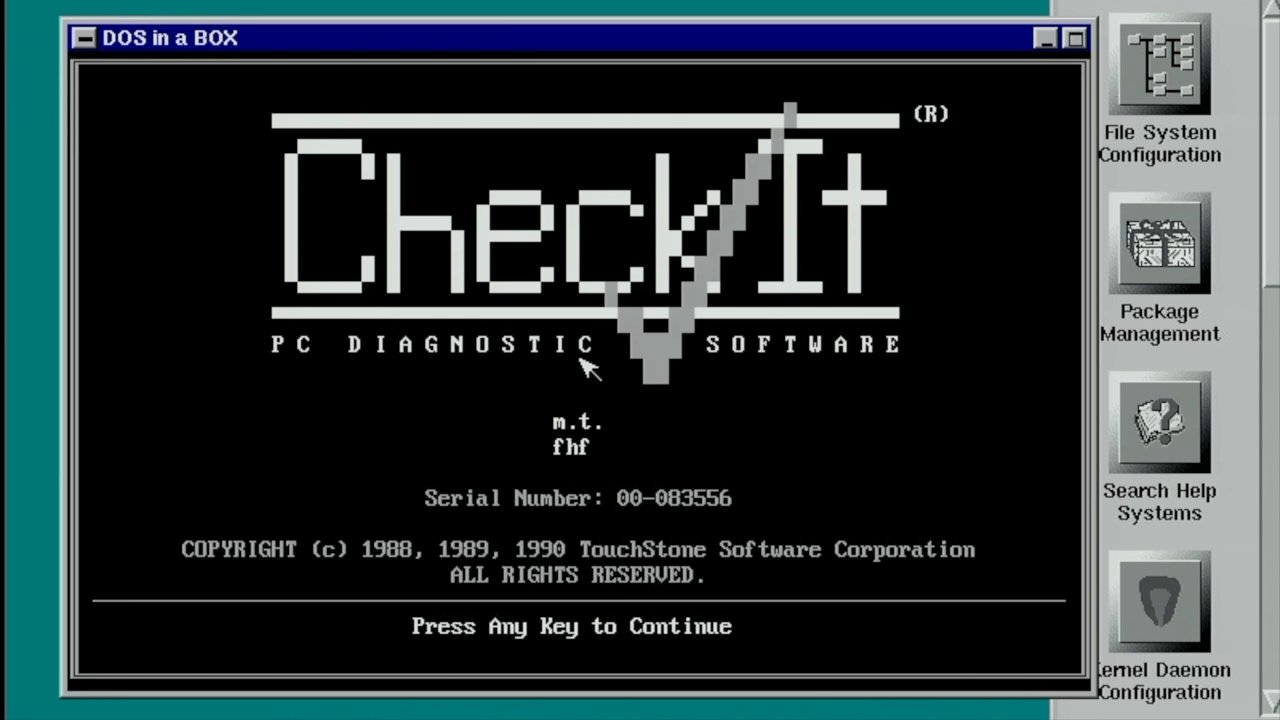
pyautogui.press('Return')
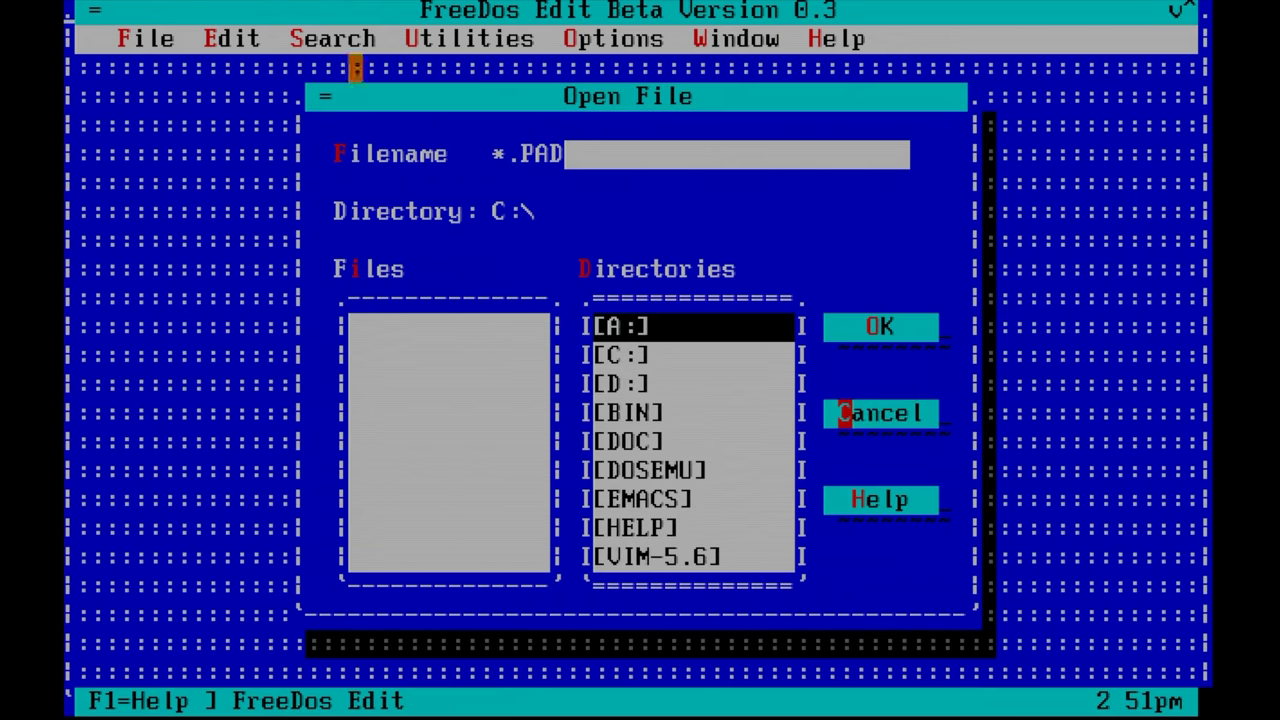
pyautogui.click(125, 38)
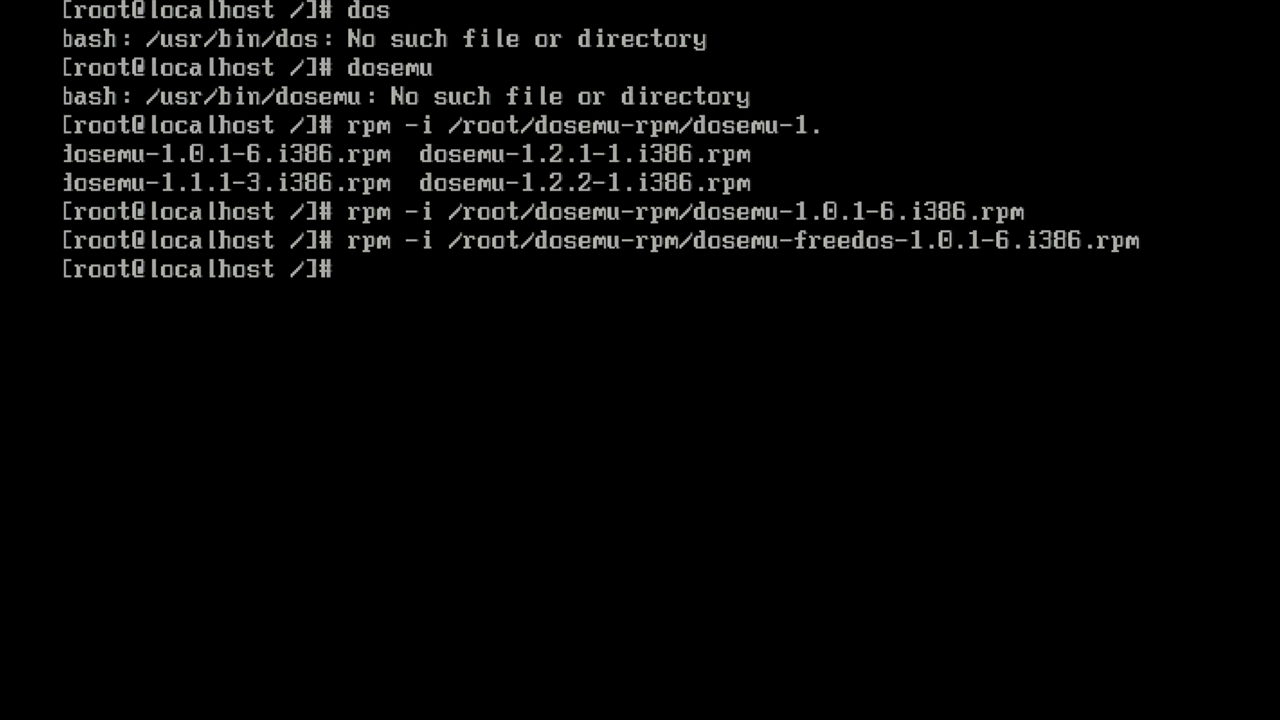
# Start DOSEMU from the Linux console with dos and accept its disclaimer with yes.
pyautogui.write('dos')
pyautogui.press('Return')
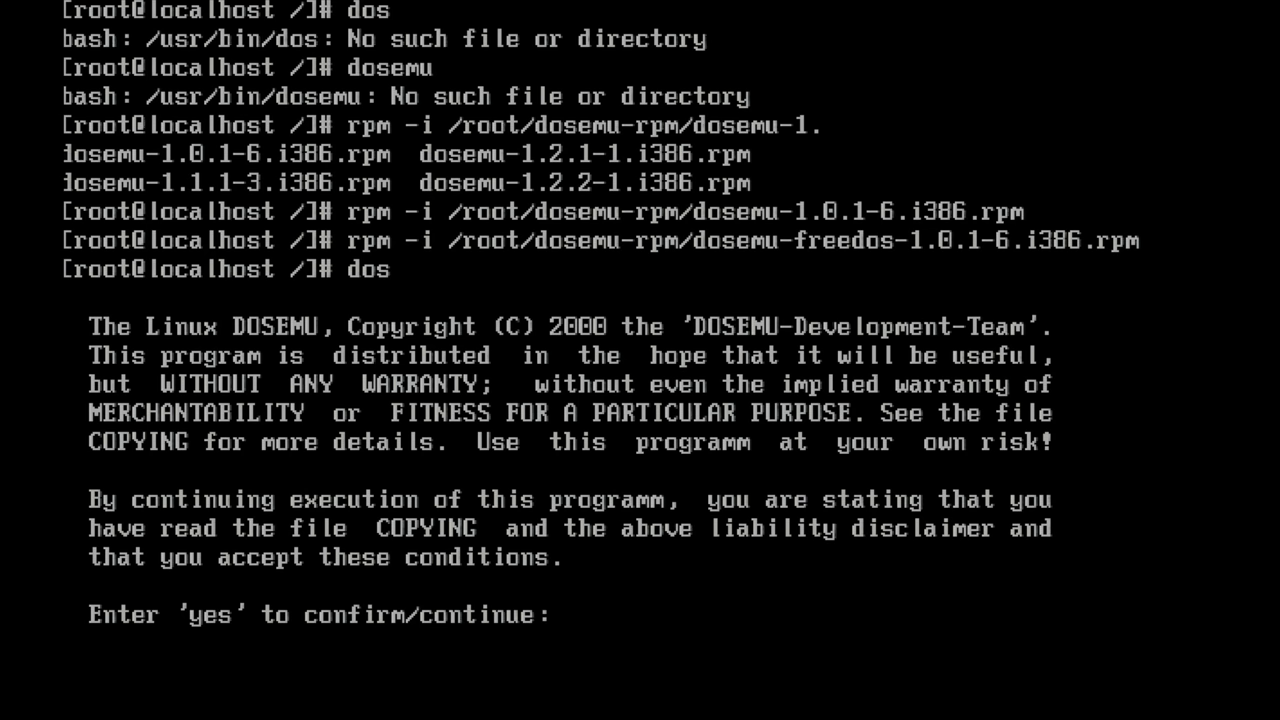
pyautogui.write('yes')
pyautogui.press('Return')
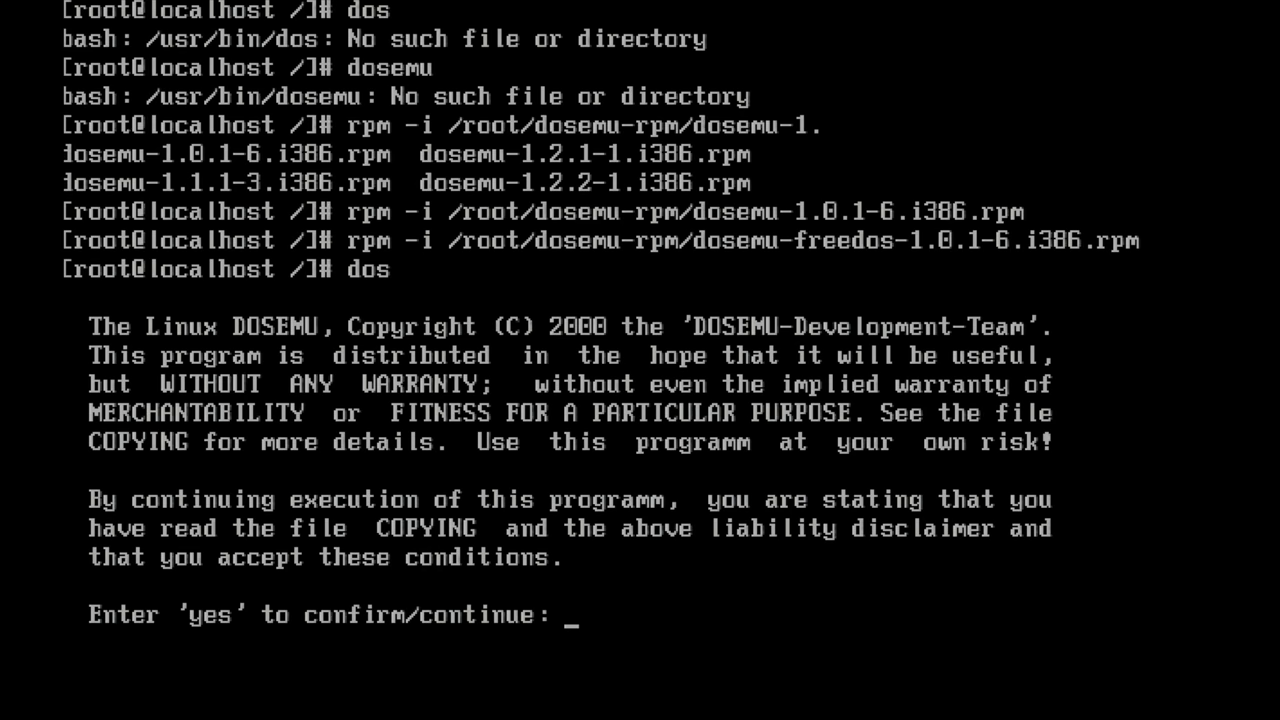
pyautogui.write('yes')
pyautogui.press('Return')
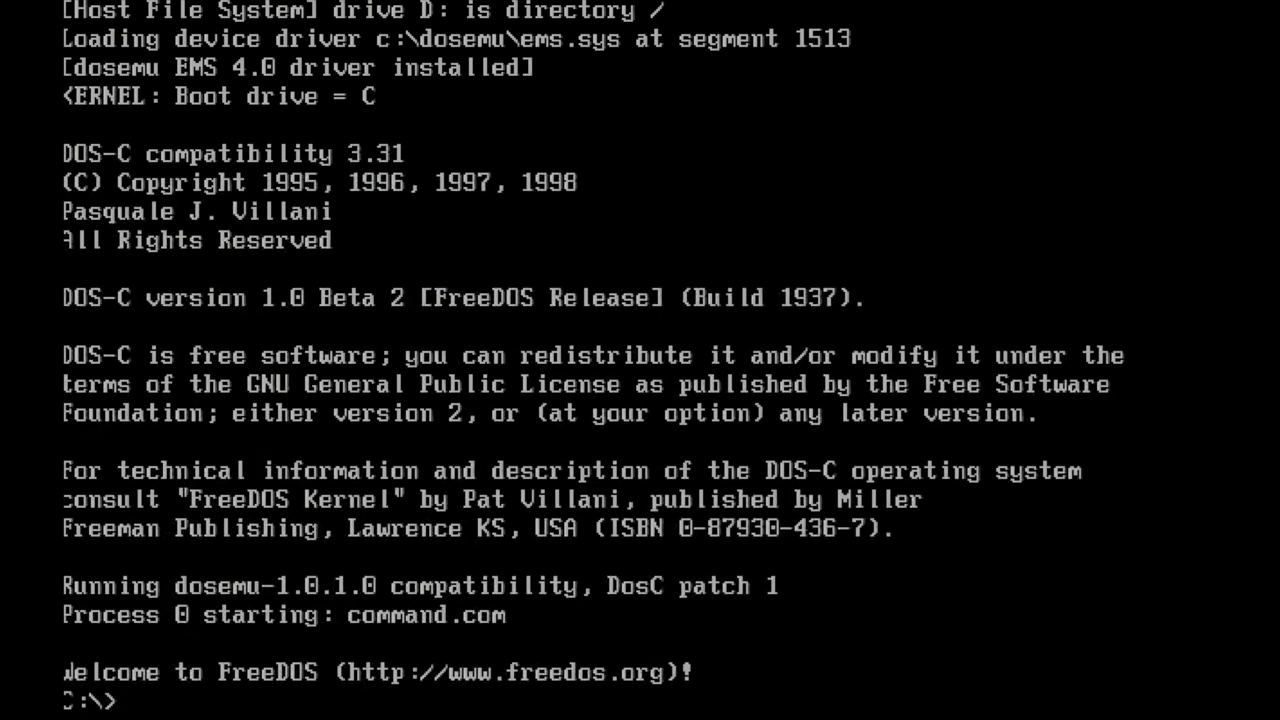
# List the files in the root of drive C and open the FreeDOS editor with edit.
pyautogui.write('dir')
pyautogui.press('Return')
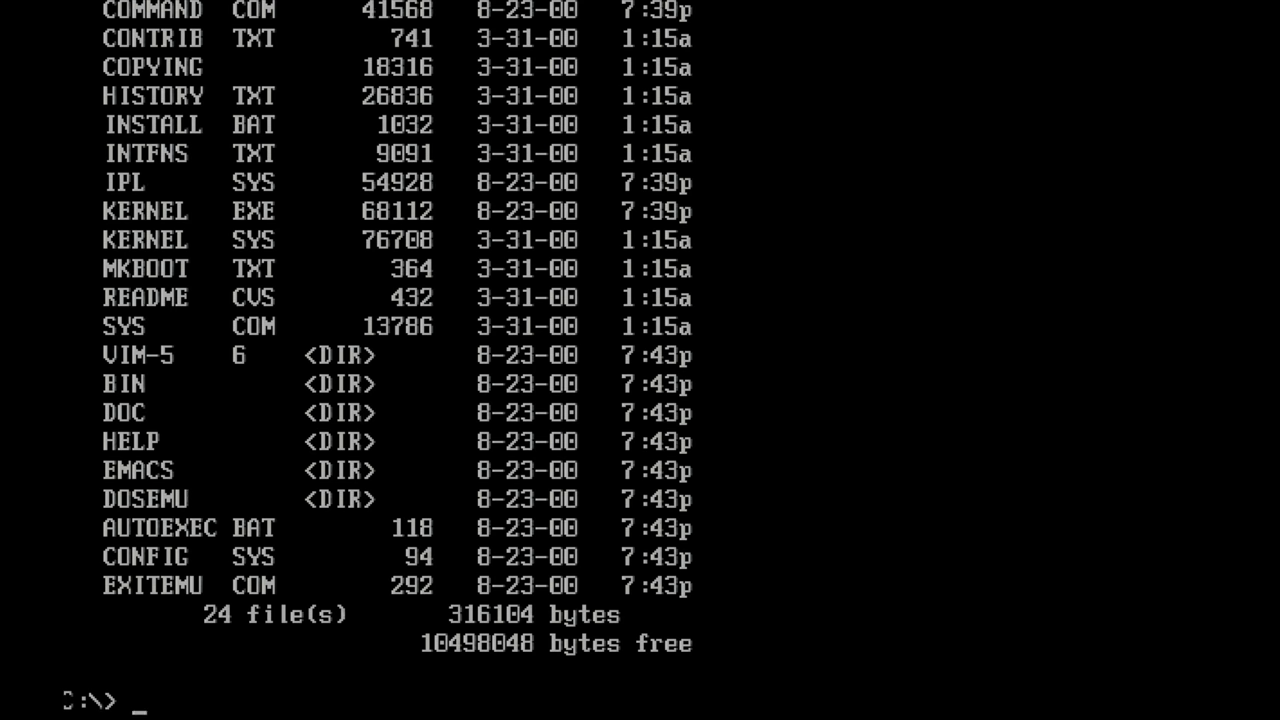
pyautogui.write('edit')
pyautogui.press('Return')
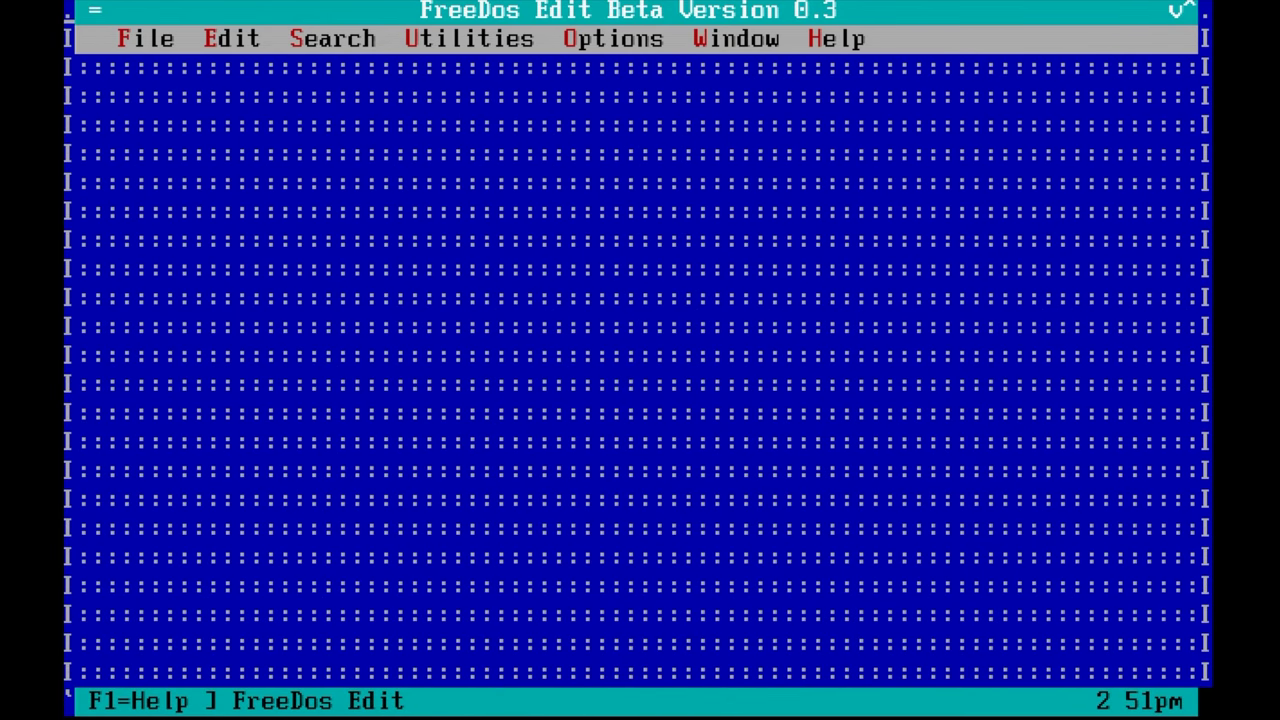
# Bring up the file opening dialog in the FreeDOS editor and move through its list of directories.
pyautogui.hotkey('alt', 'f')
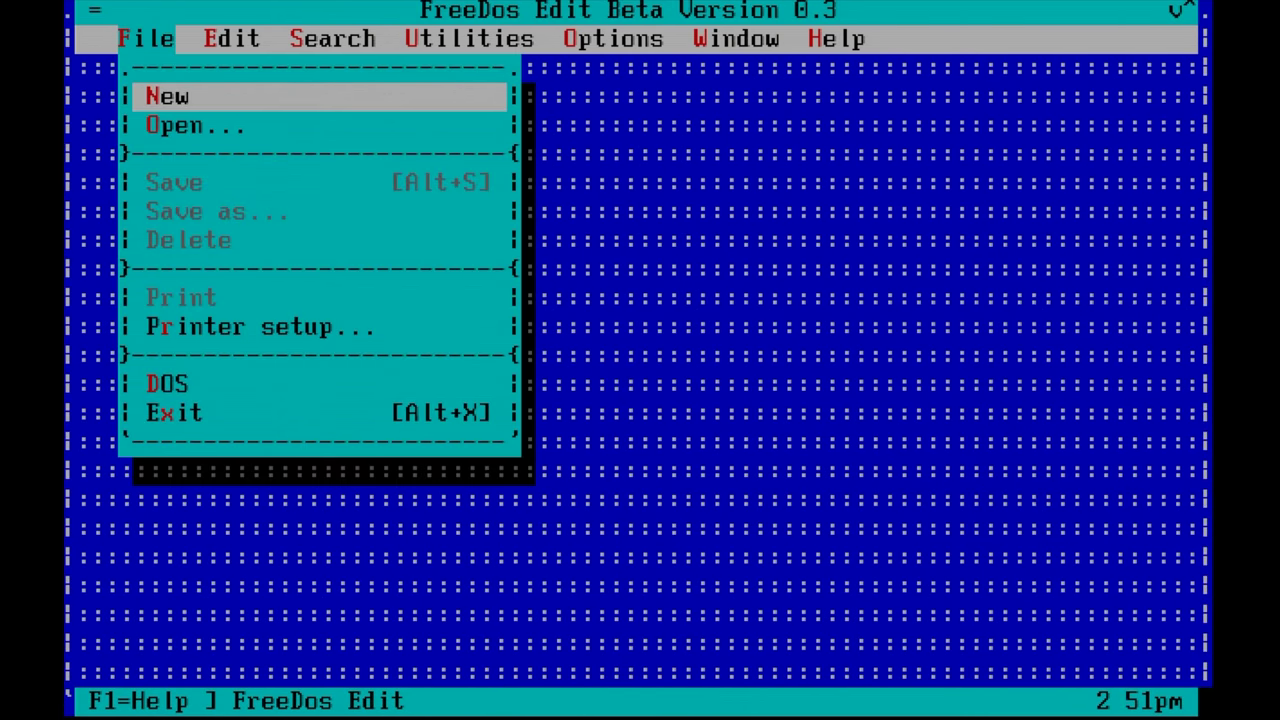
pyautogui.press('o')
pyautogui.press('Tab')
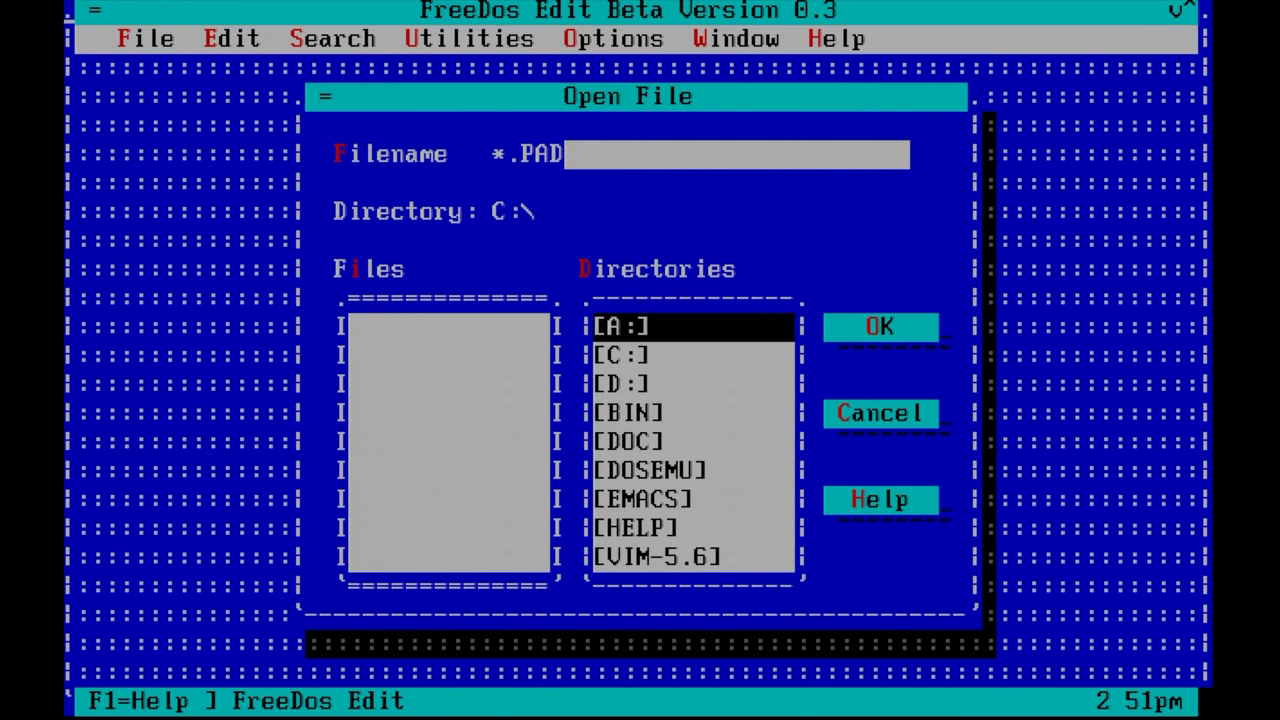
pyautogui.press('Tab')
pyautogui.press('Down')
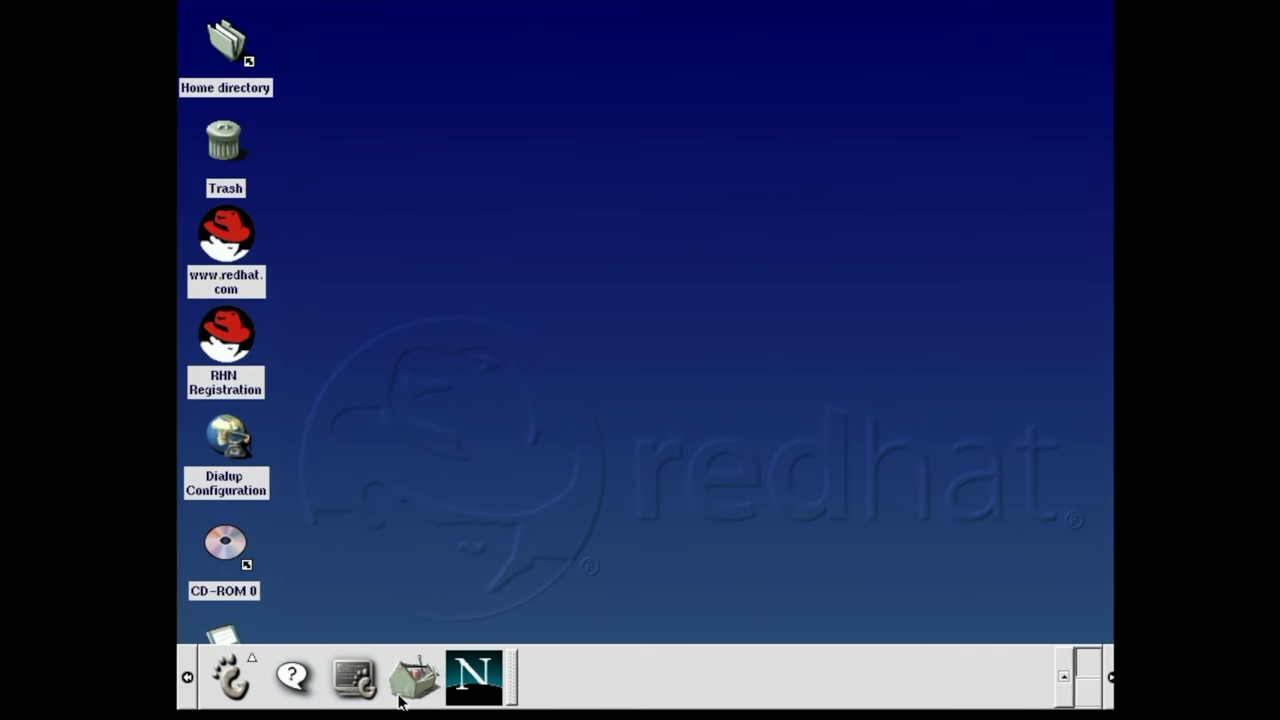
# Open a terminal on the Red Hat desktop and try to start DOSEMU in X windows with dos -X.
pyautogui.click(354, 677)
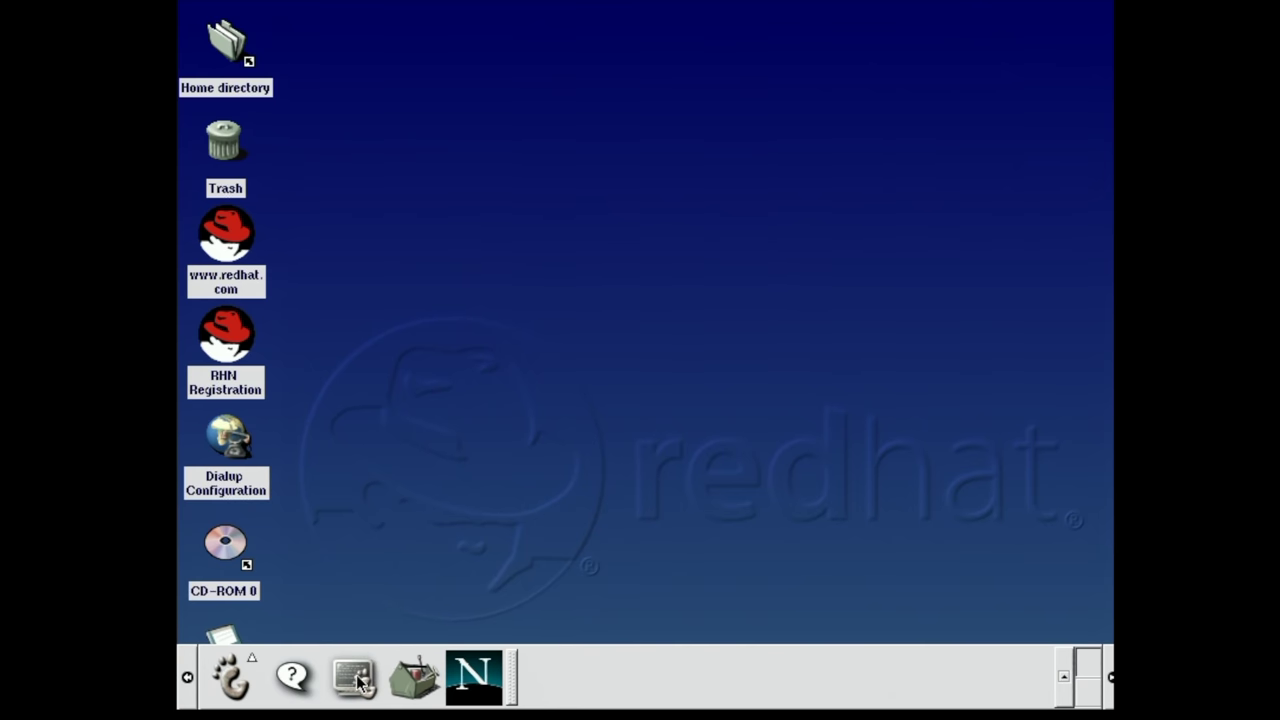
pyautogui.write('dos -X')
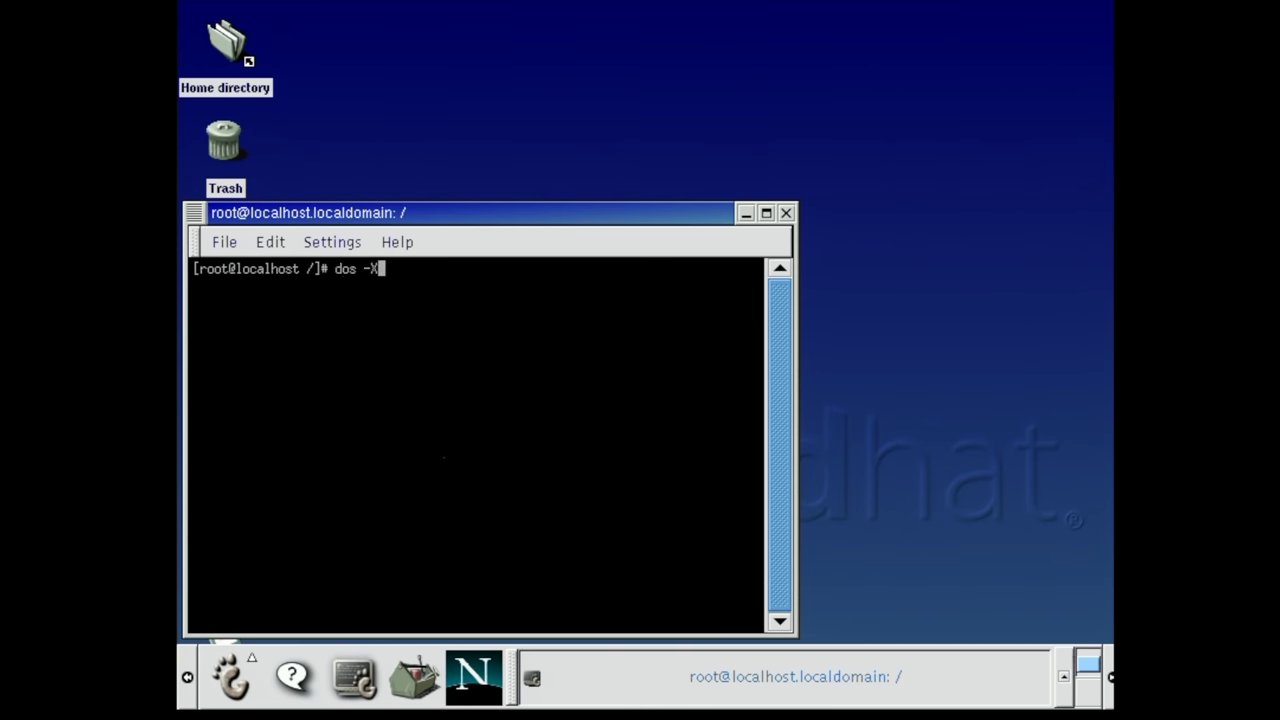
pyautogui.press('Return')
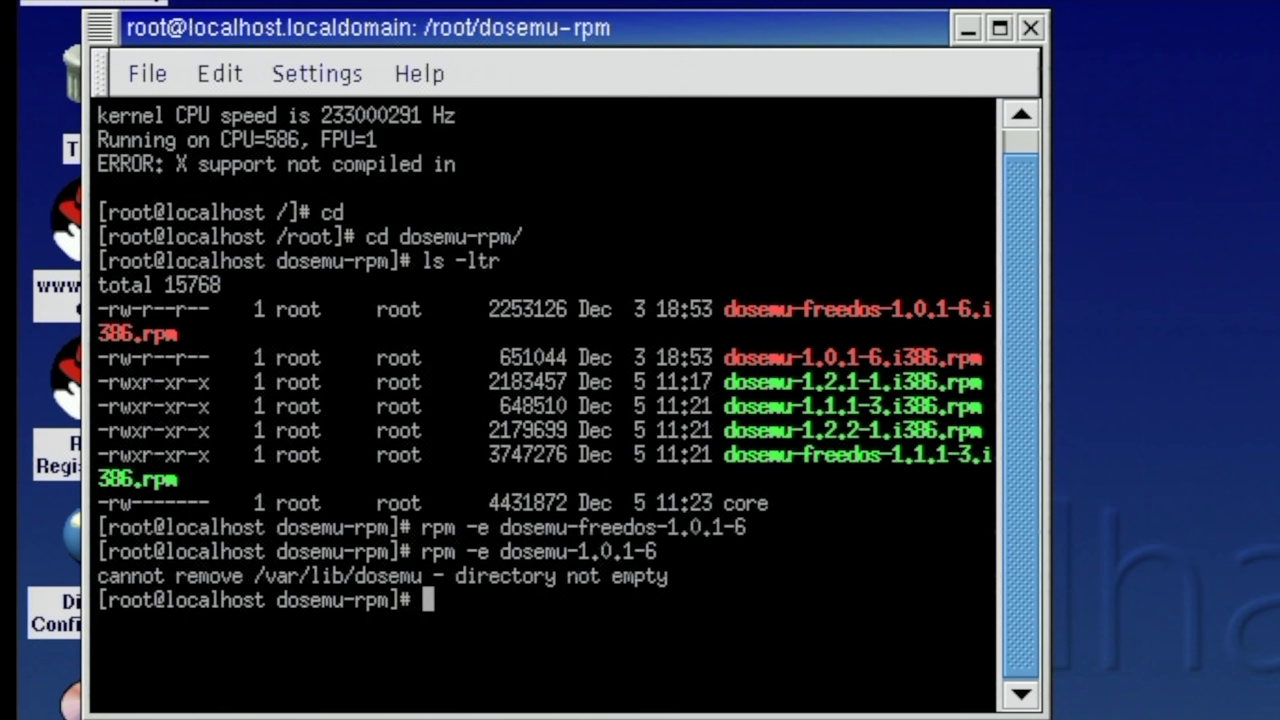
# Install the package dosemu-1.1.1-3.i386.rpm with rpm -i.
pyautogui.write('rpm')
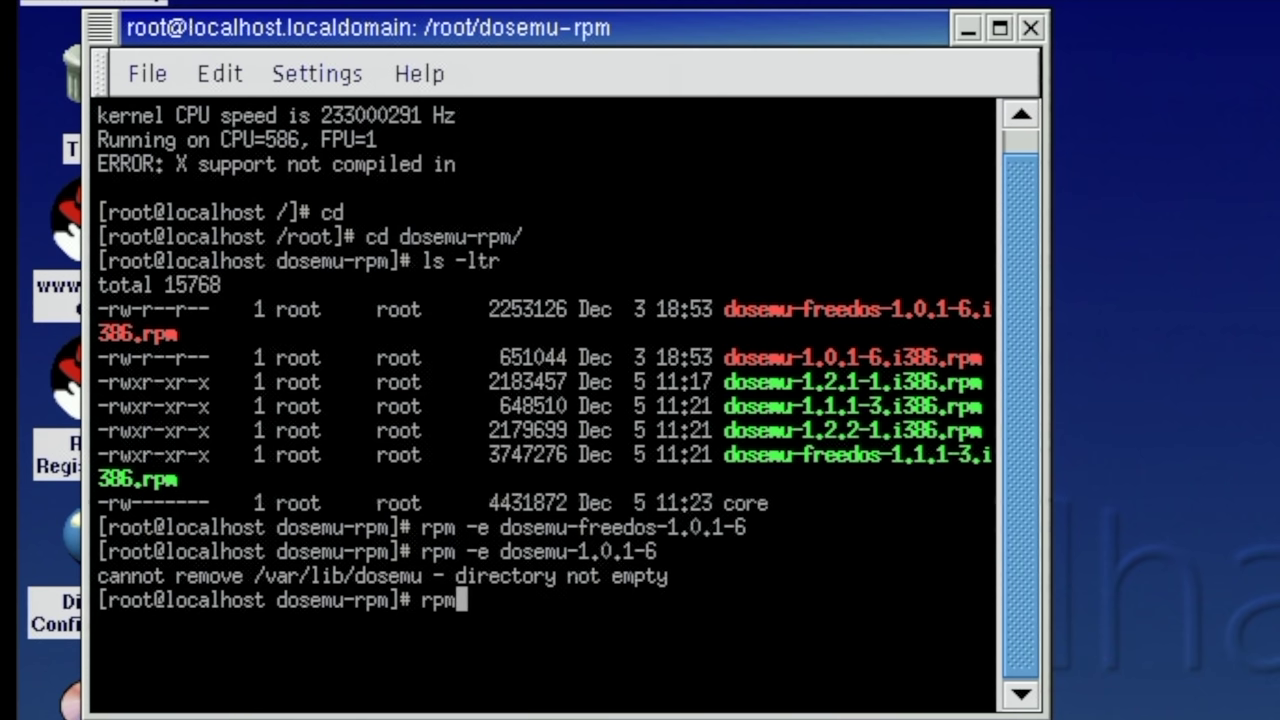
pyautogui.write(' -i do')
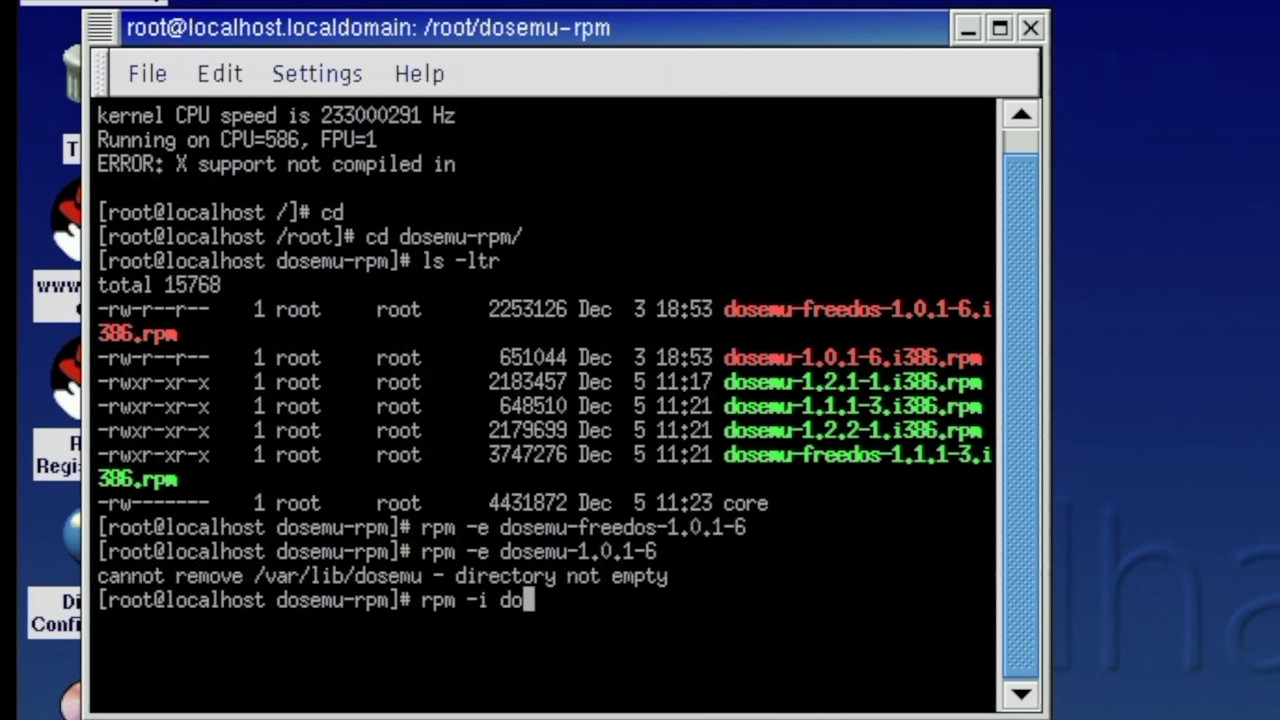
pyautogui.write('semu-1.2.')
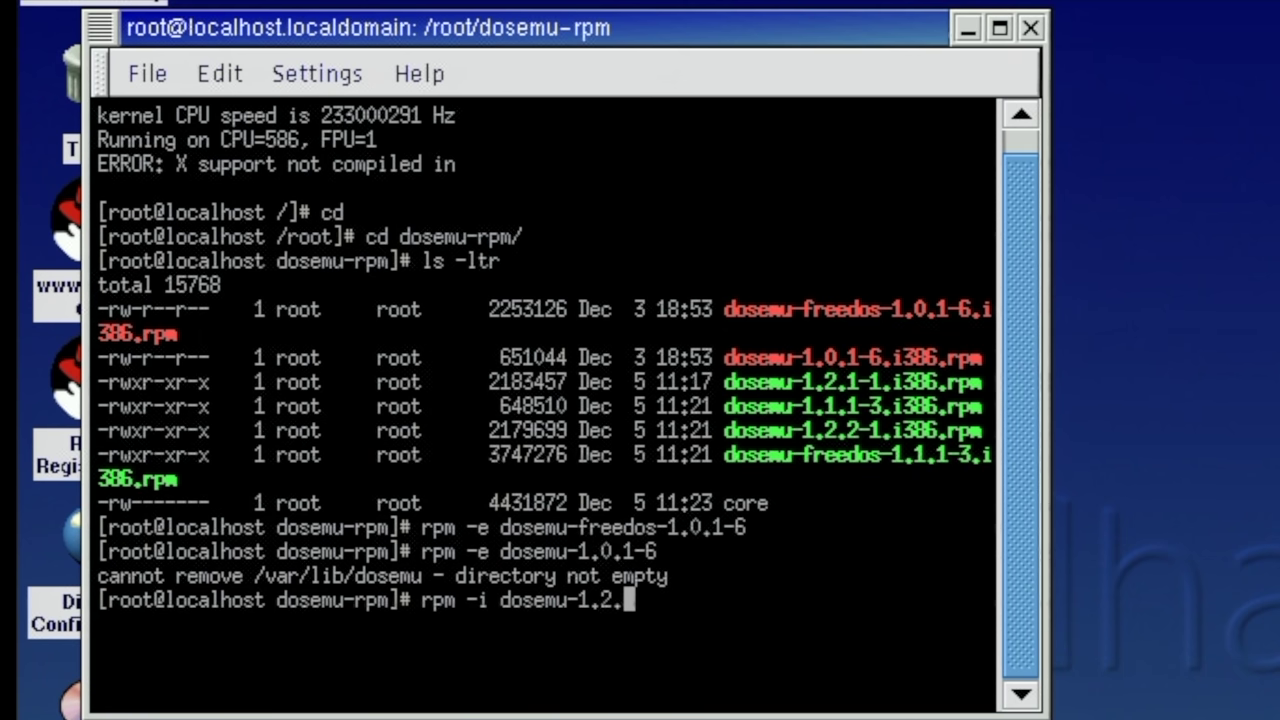
pyautogui.press('BackSpace')
pyautogui.press('BackSpace')
pyautogui.write('.1')
pyautogui.press('Tab')
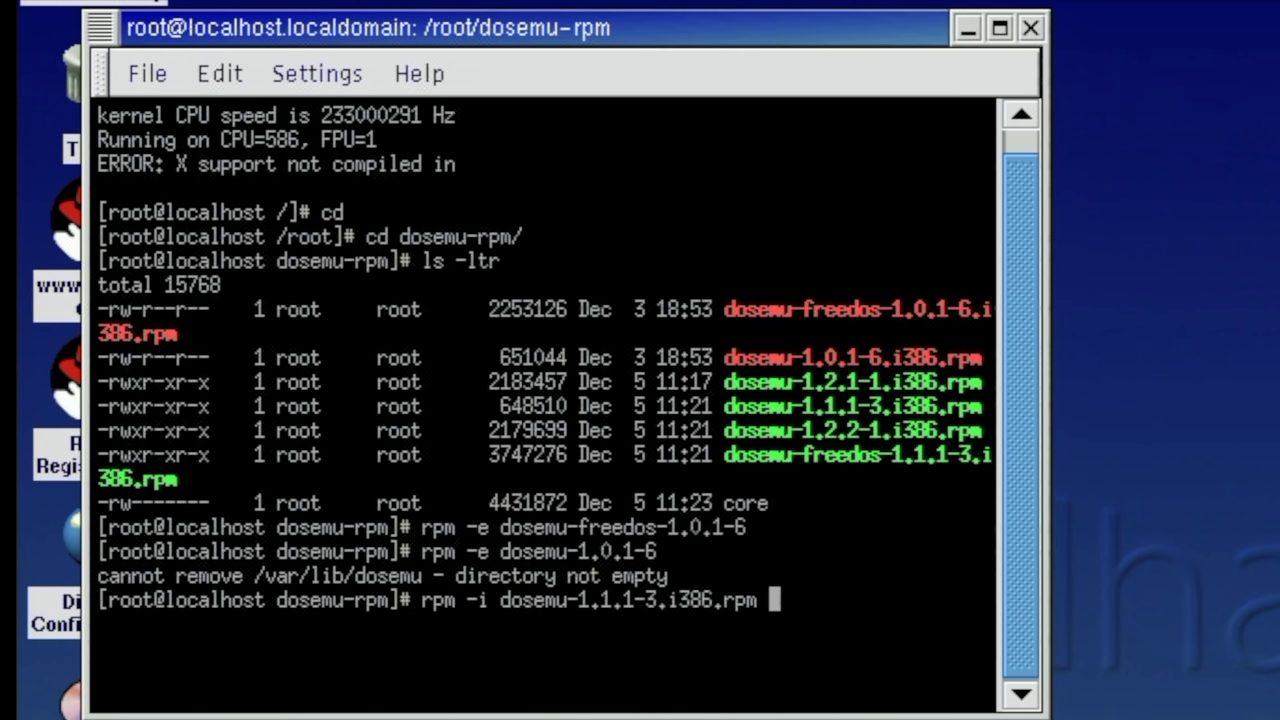
pyautogui.press('Return')
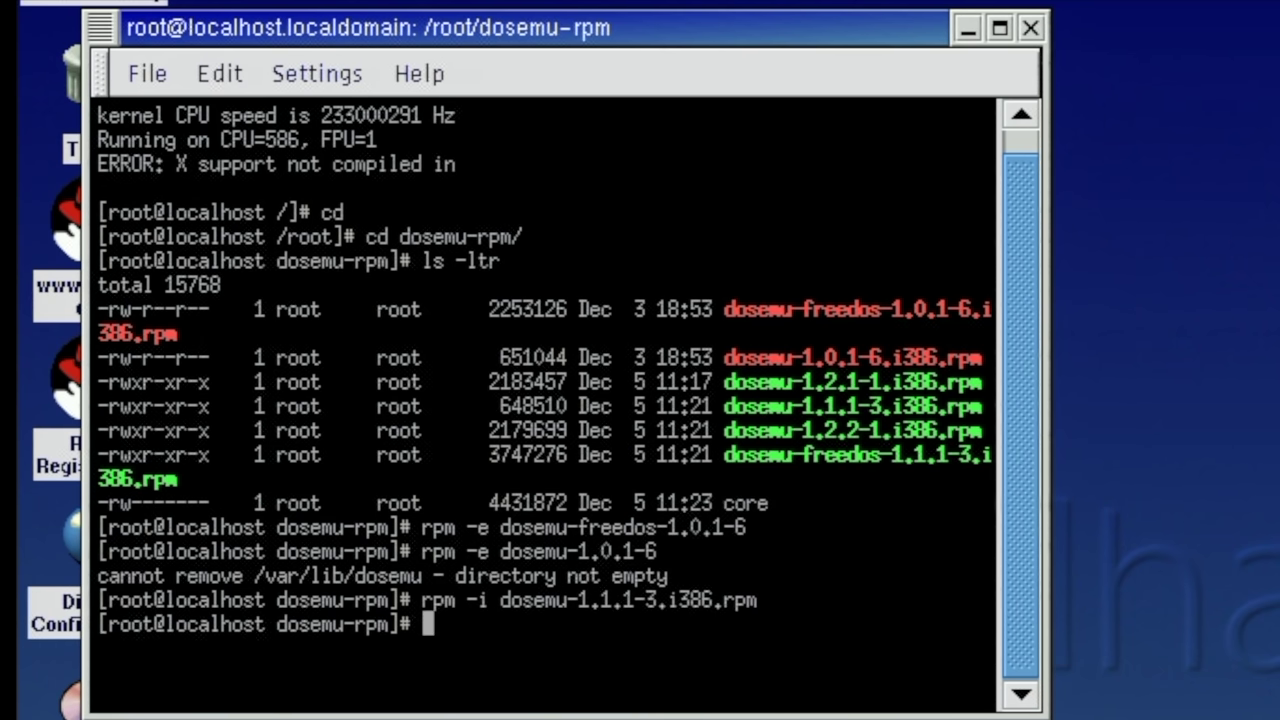
# Install the package dosemu-freedos-1.1.1-3.i386.rpm with rpm -i, reusing the previous install command.
pyautogui.press('Up')
pyautogui.press('Left')
pyautogui.press('Left')
pyautogui.press('Left')
pyautogui.press('Left')
pyautogui.press('BackSpace')
pyautogui.press('BackSpace')
pyautogui.press('BackSpace')
pyautogui.press('BackSpace')
pyautogui.press('BackSpace')
pyautogui.press('BackSpace')
pyautogui.press('BackSpace')
pyautogui.press('BackSpace')
pyautogui.press('BackSpace')
pyautogui.press('BackSpace')
pyautogui.press('BackSpace')
pyautogui.press('BackSpace')
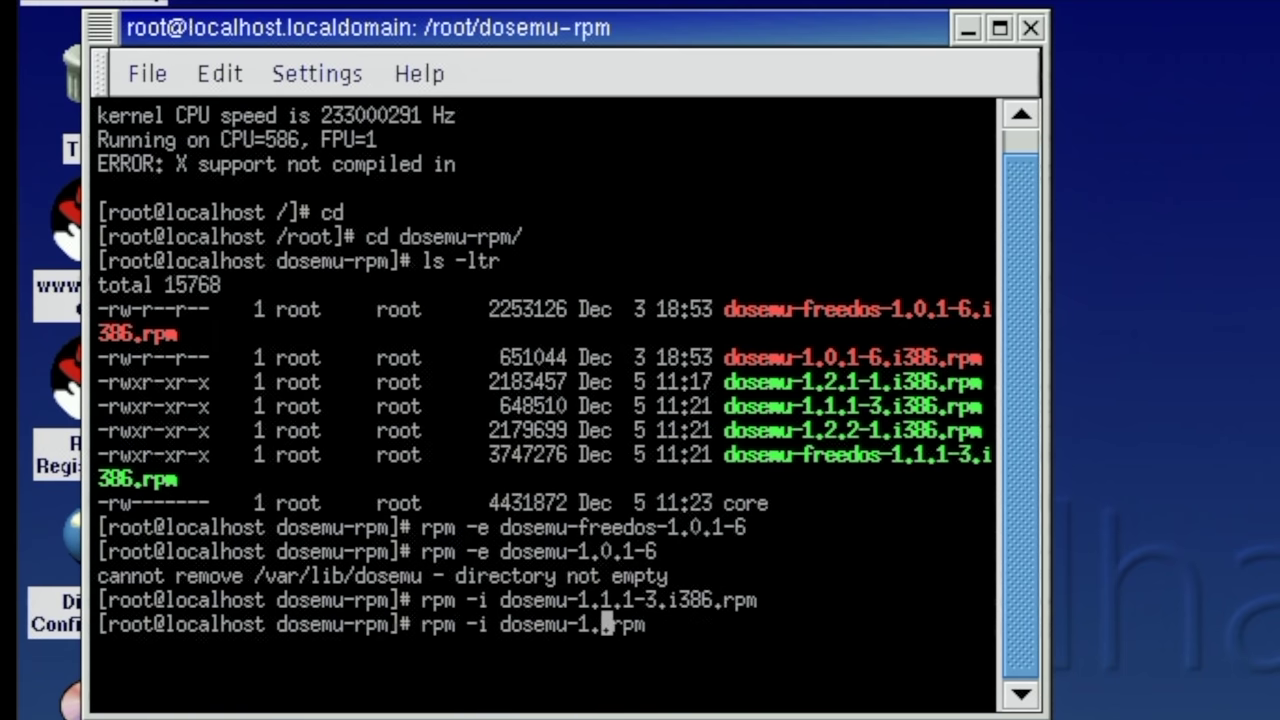
pyautogui.write('f')
pyautogui.press('Tab')
pyautogui.write('1')
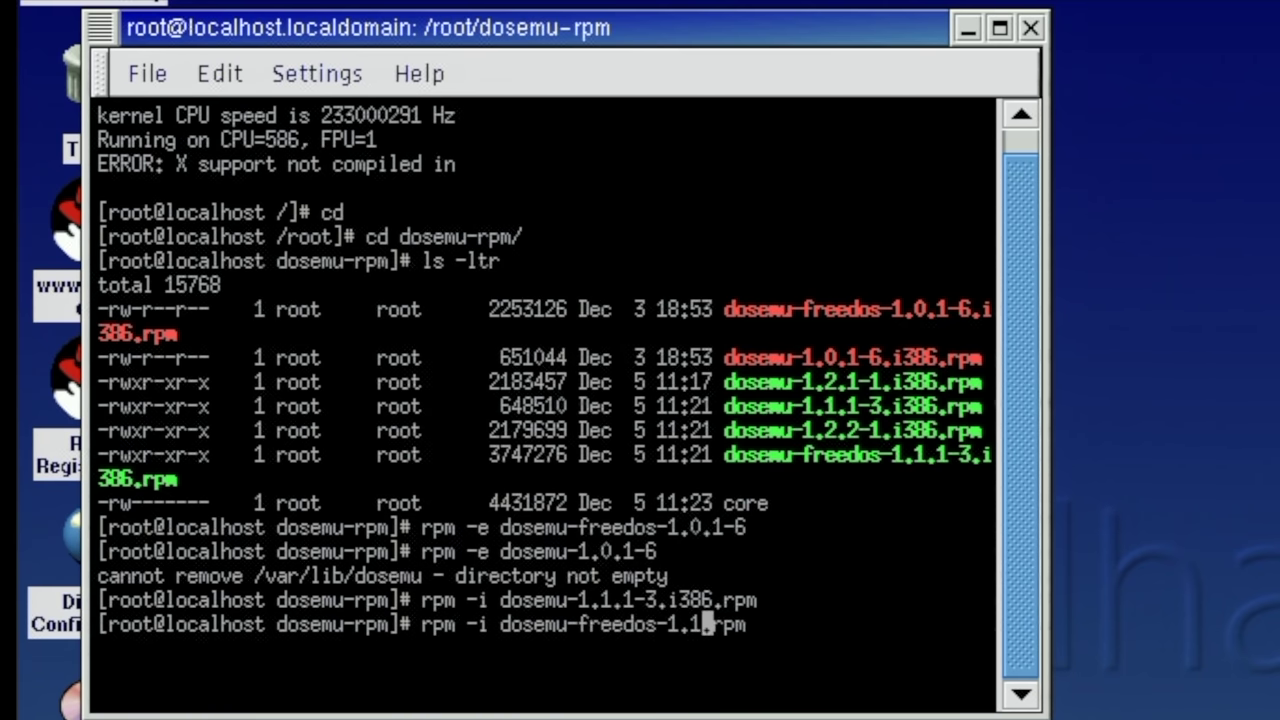
pyautogui.press('Tab')
pyautogui.press('Delete')
pyautogui.press('Delete')
pyautogui.press('Delete')
pyautogui.press('Delete')
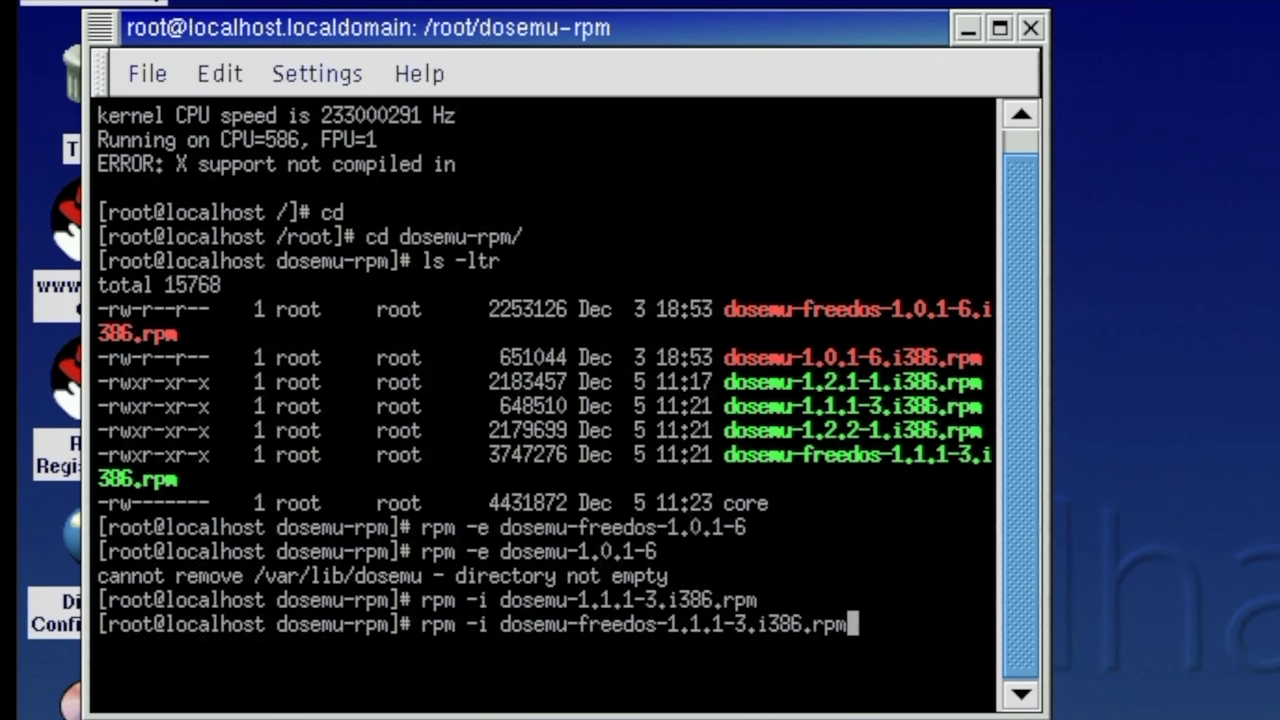
pyautogui.press('Return')
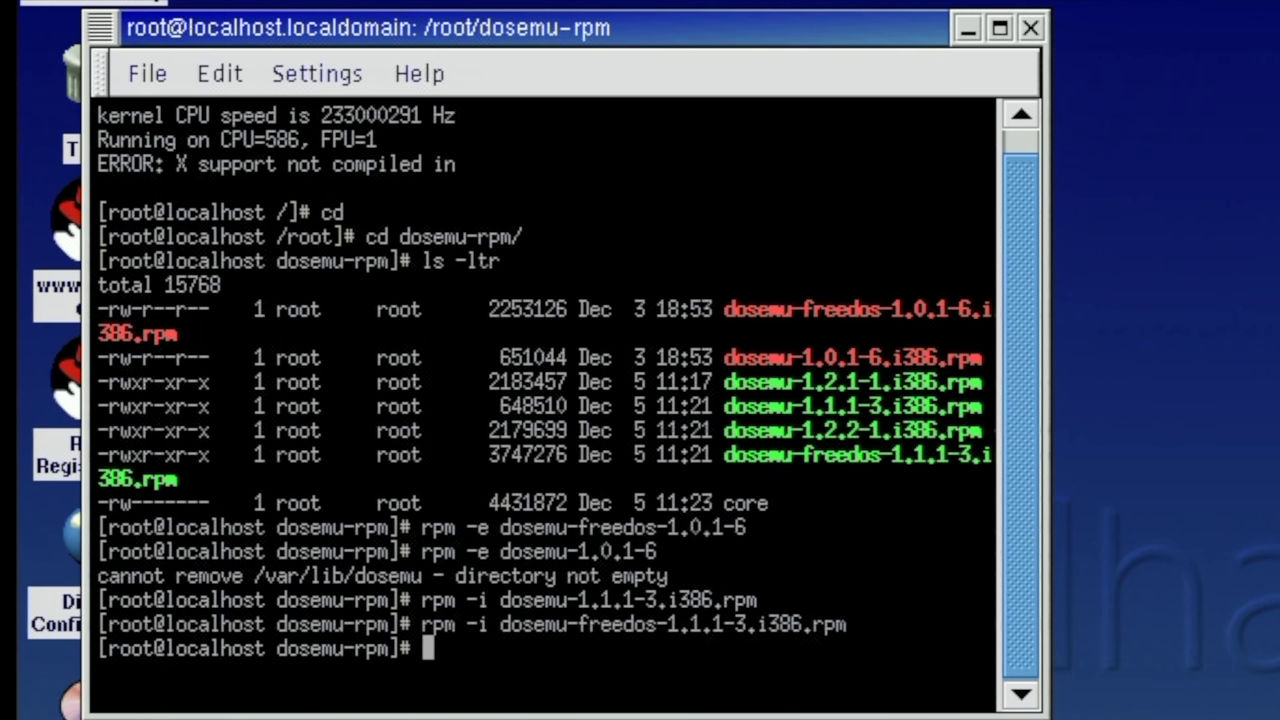
# Try to start the newly installed DOSEMU with dos -X and with plain dos.
pyautogui.write('dos -X')
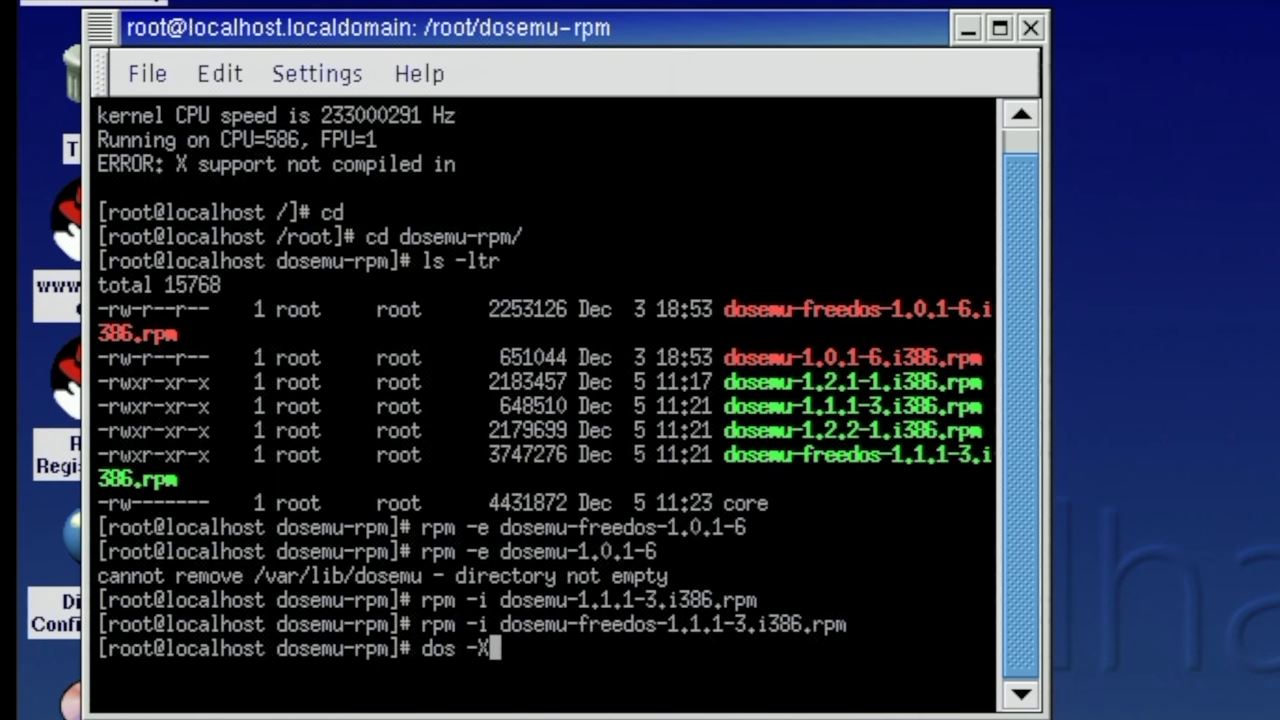
pyautogui.press('Return')
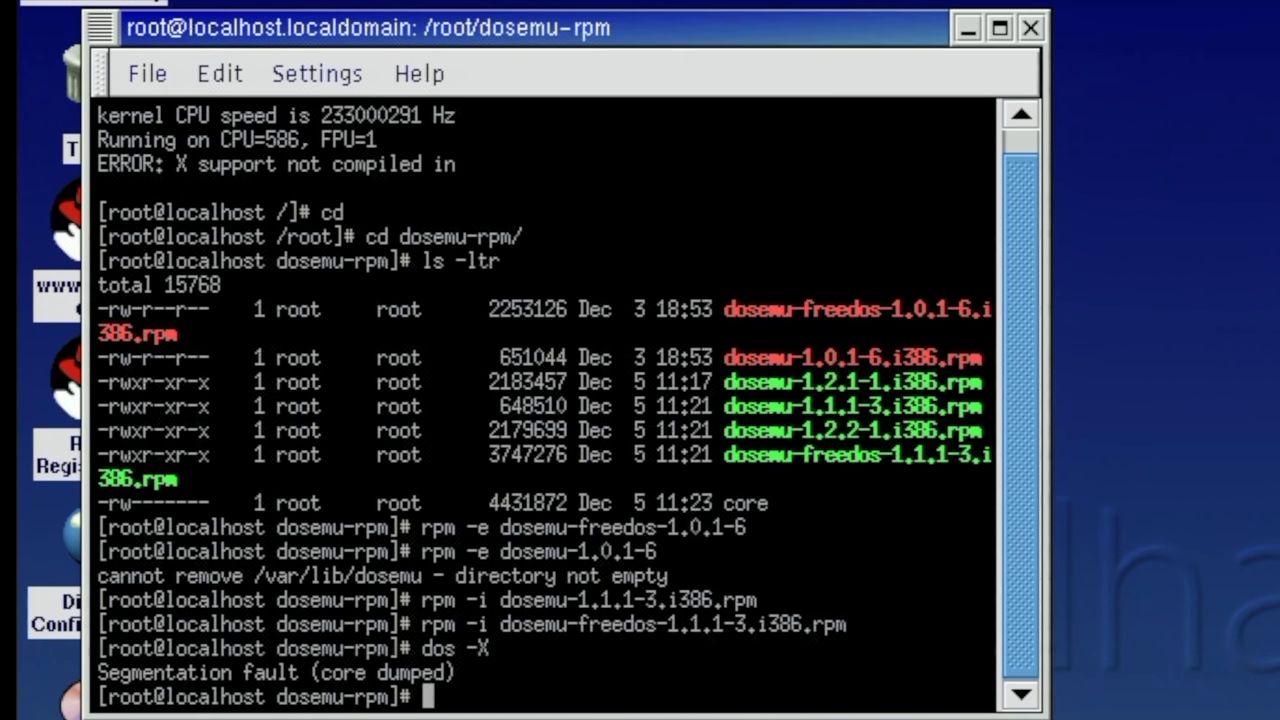
pyautogui.write('dos')
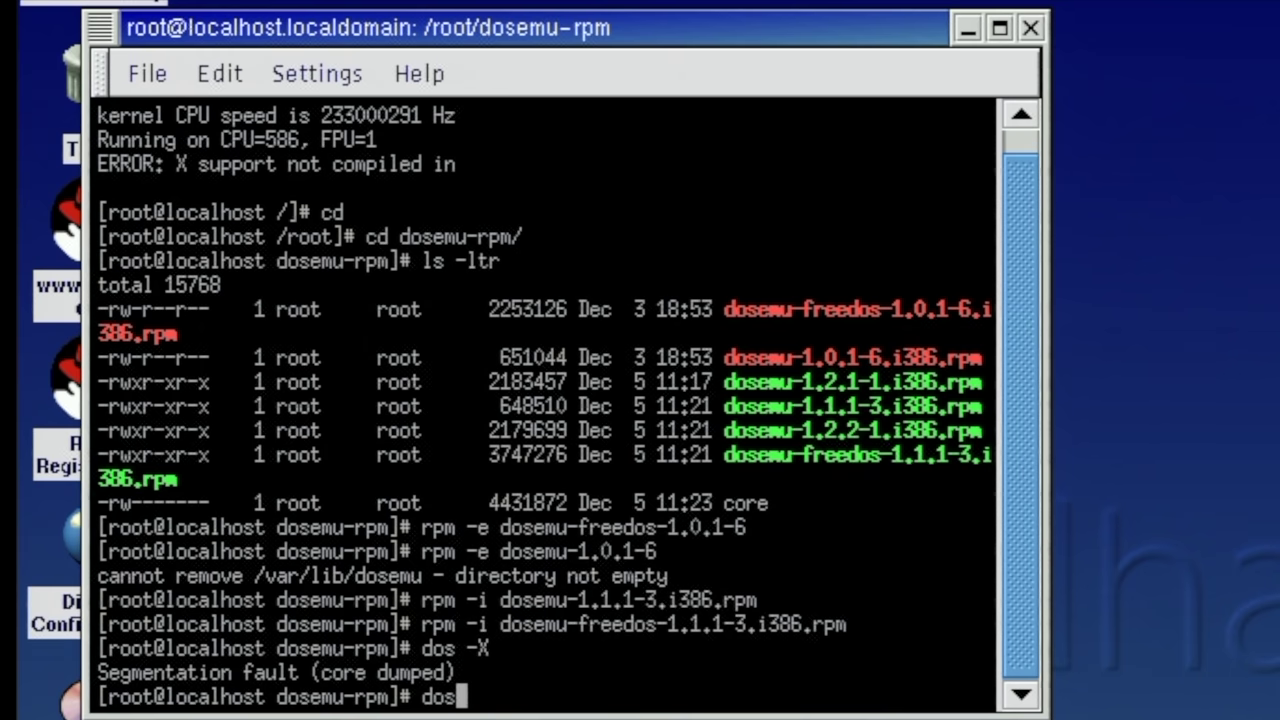
pyautogui.press('Return')
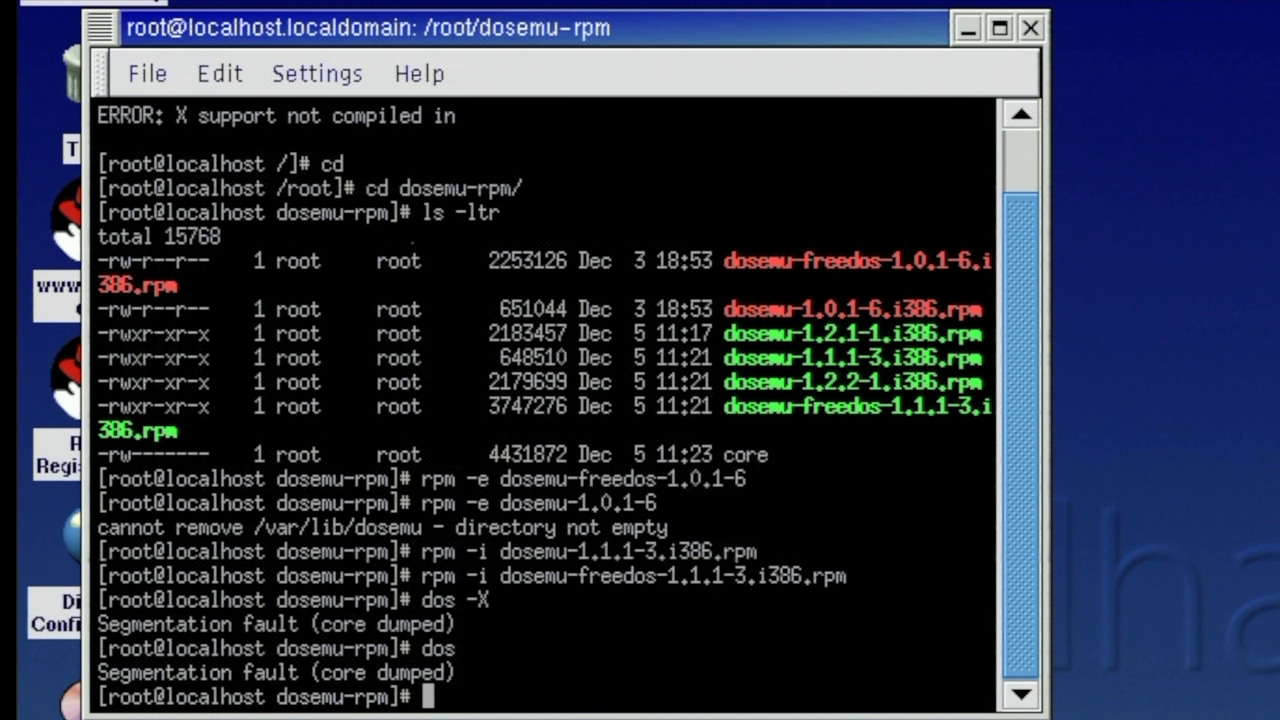
# Extract the source archive dosemu-1.2.2.tgz in /tmp with tar -zxpvf.
pyautogui.write('ar z')
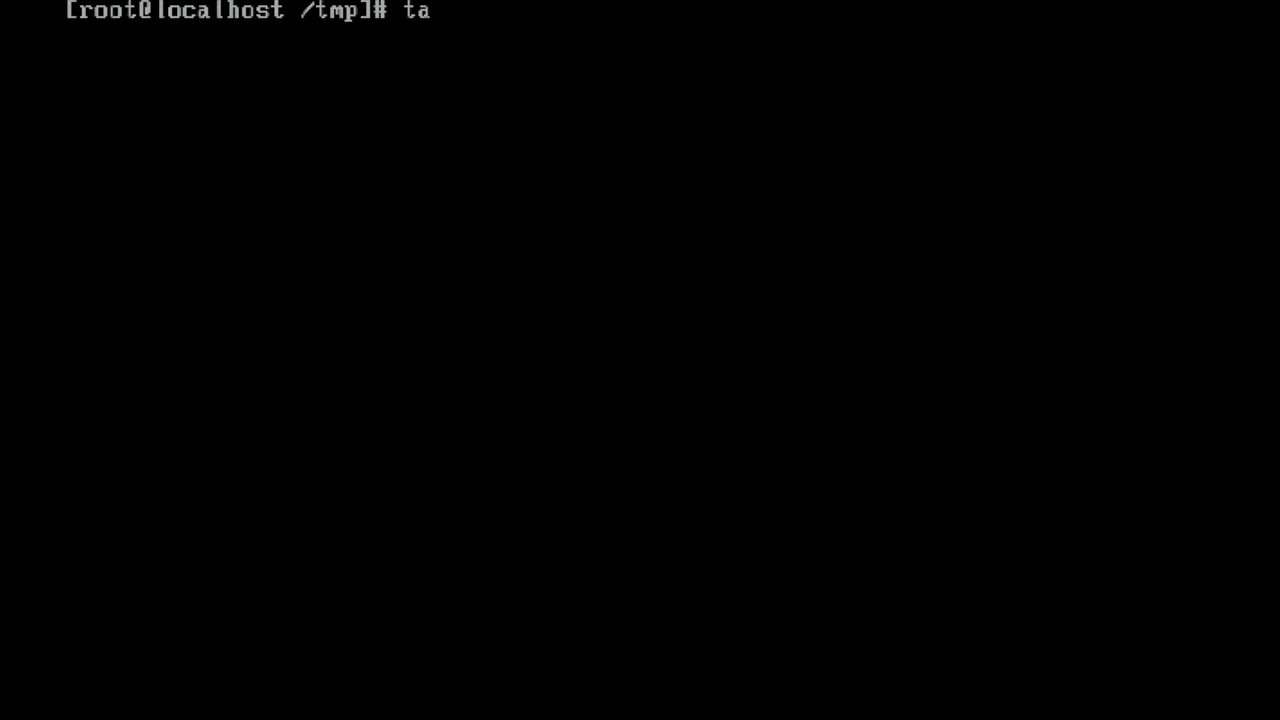
pyautogui.press('BackSpace')
pyautogui.write('-zxpvf dosemu')
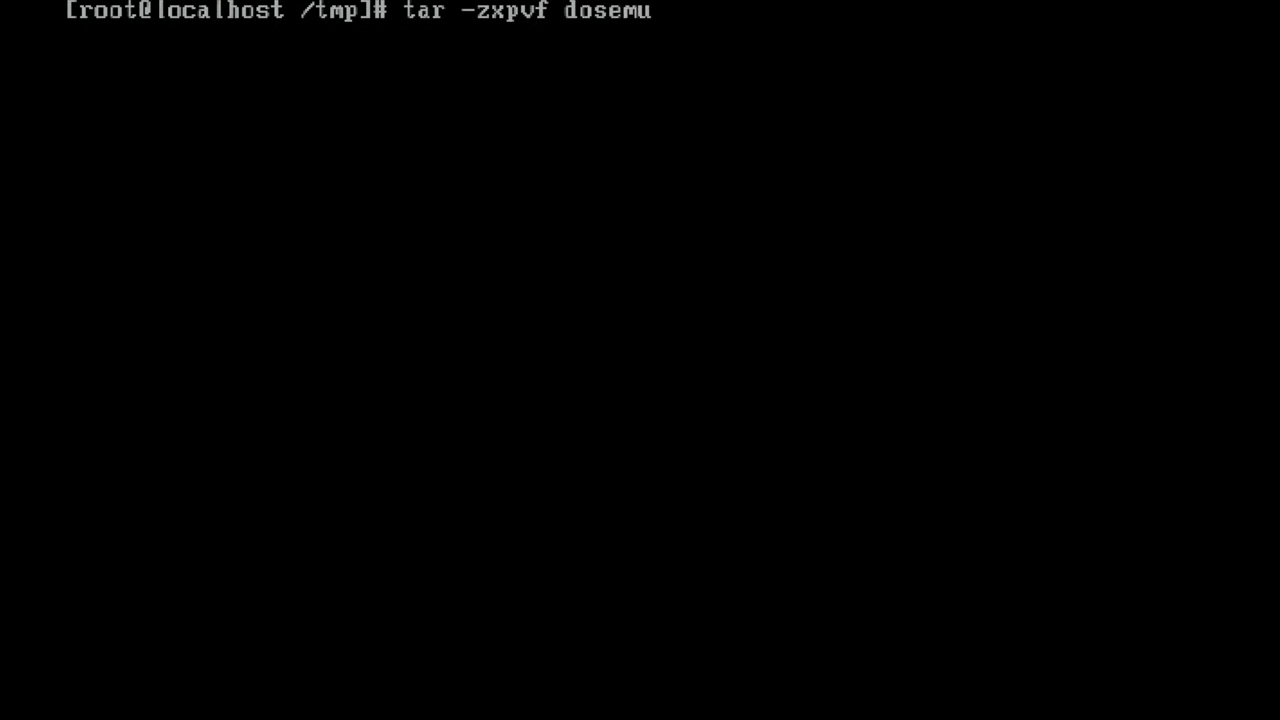
pyautogui.write('-1.2.2.tgz')
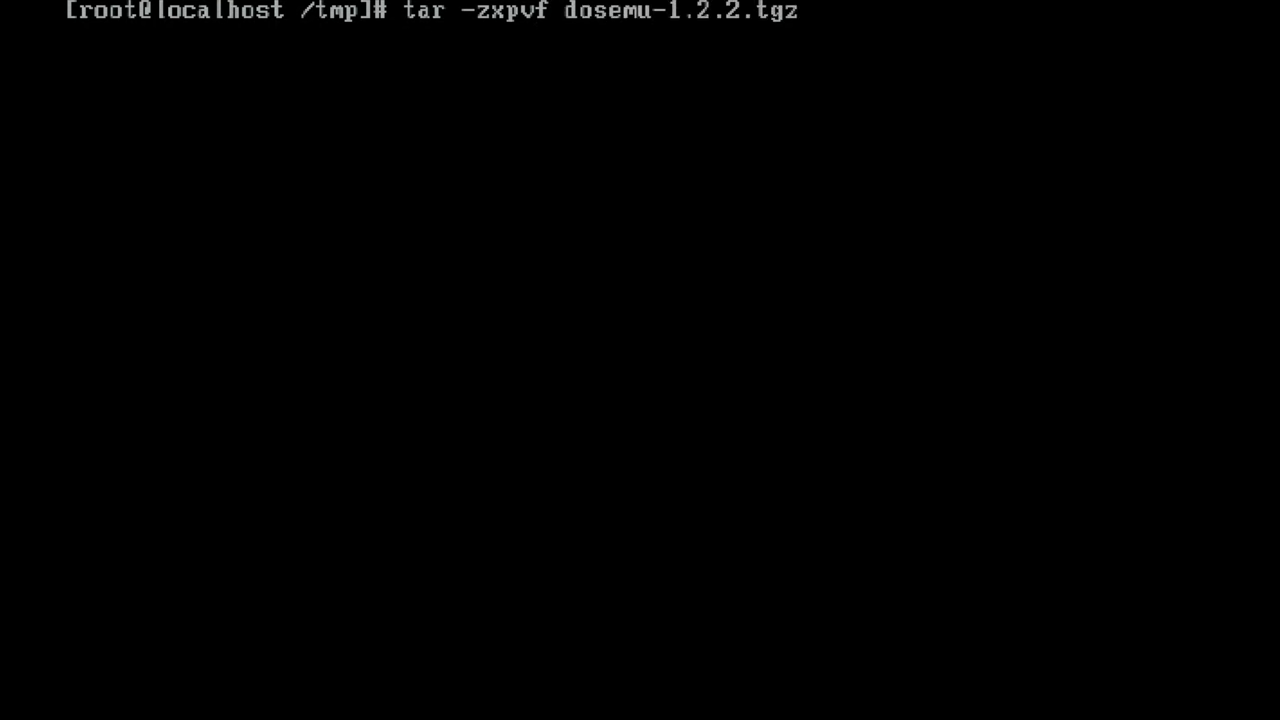
pyautogui.press('Return')
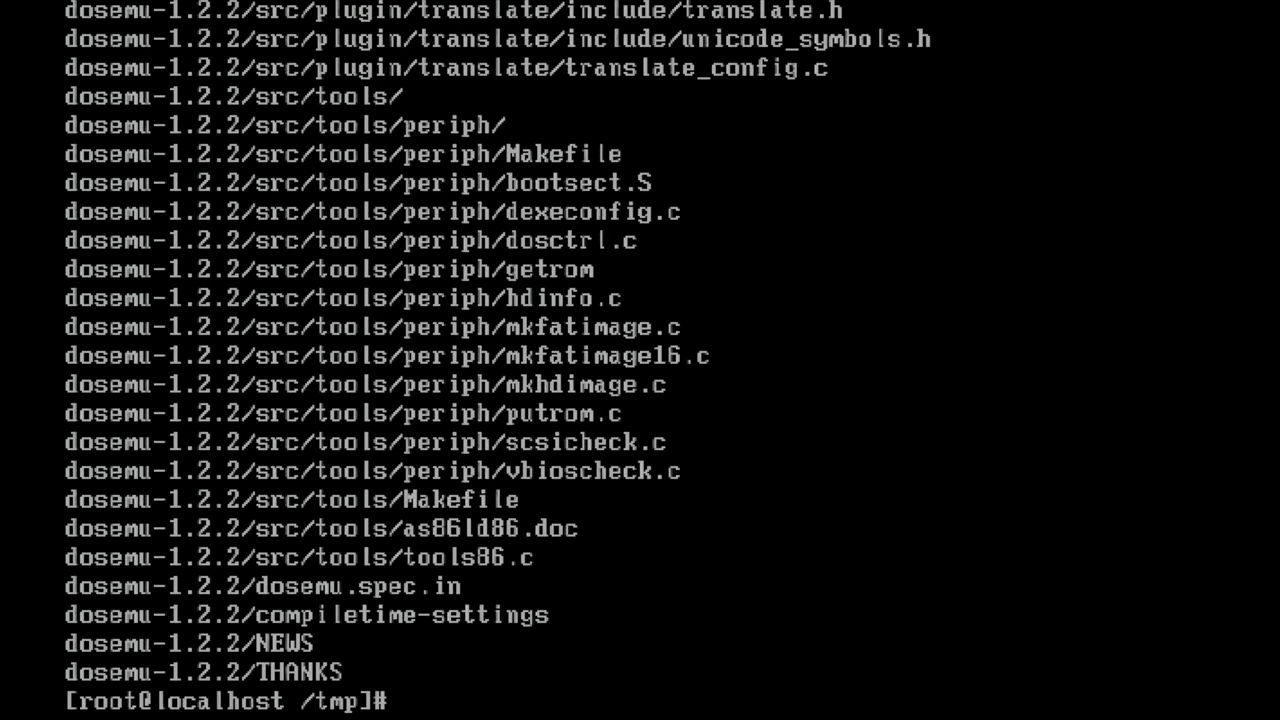
# Change into the dosemu-1.2.2 source directory and run ./configure.
pyautogui.write('cd dosemu')
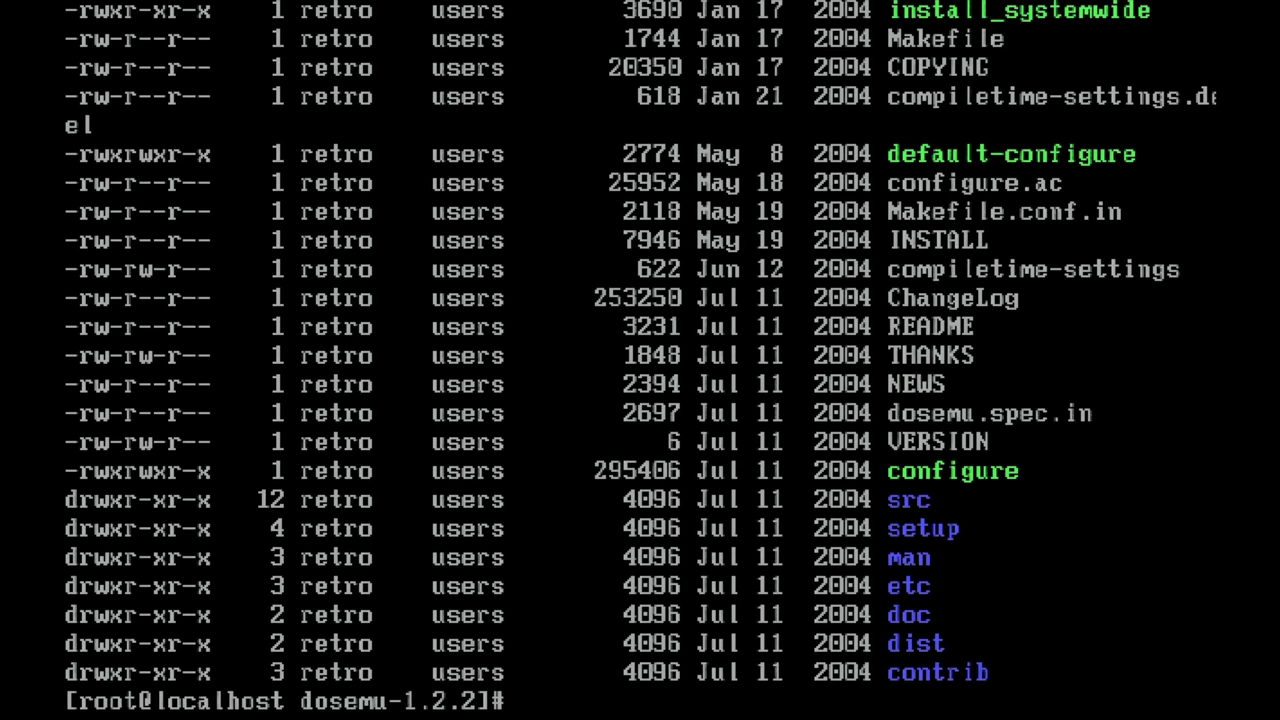
pyautogui.write('./configure')
pyautogui.press('Return')
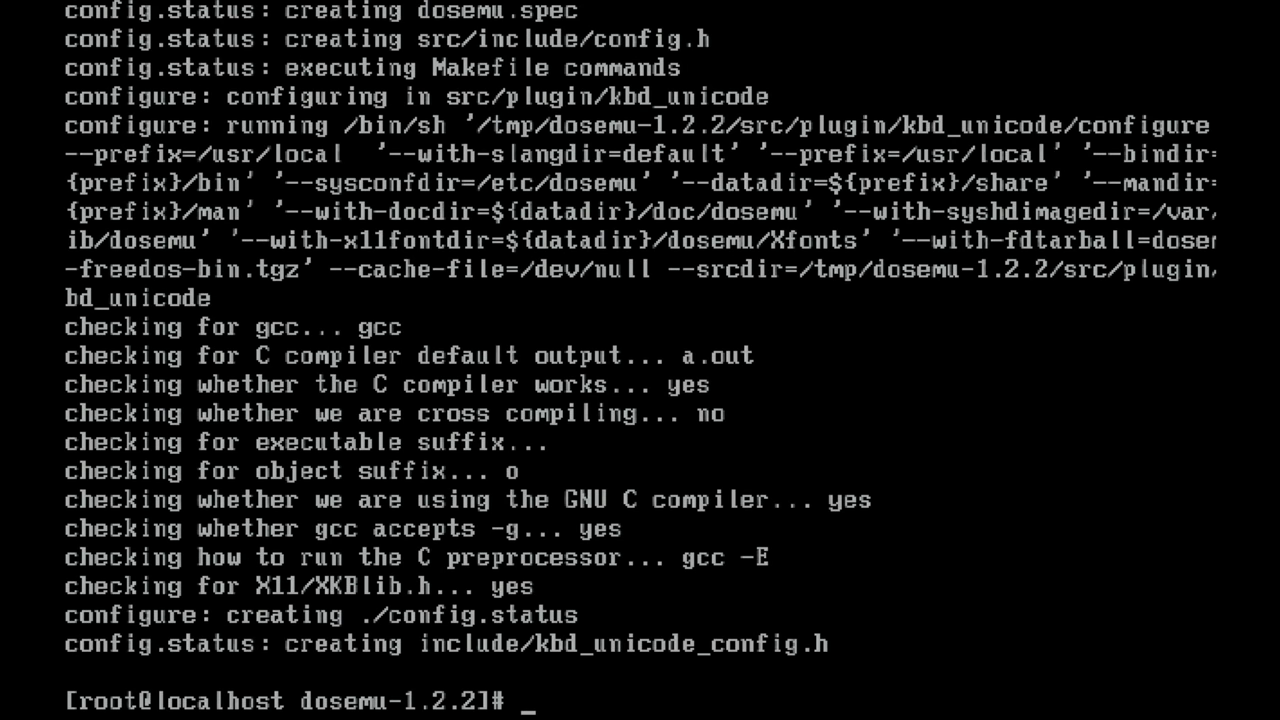
# Run make on the DOSEMU 1.2.2 source and highlight the gcc command for isemu.com in the output.
pyautogui.write('make')
pyautogui.press('Return')
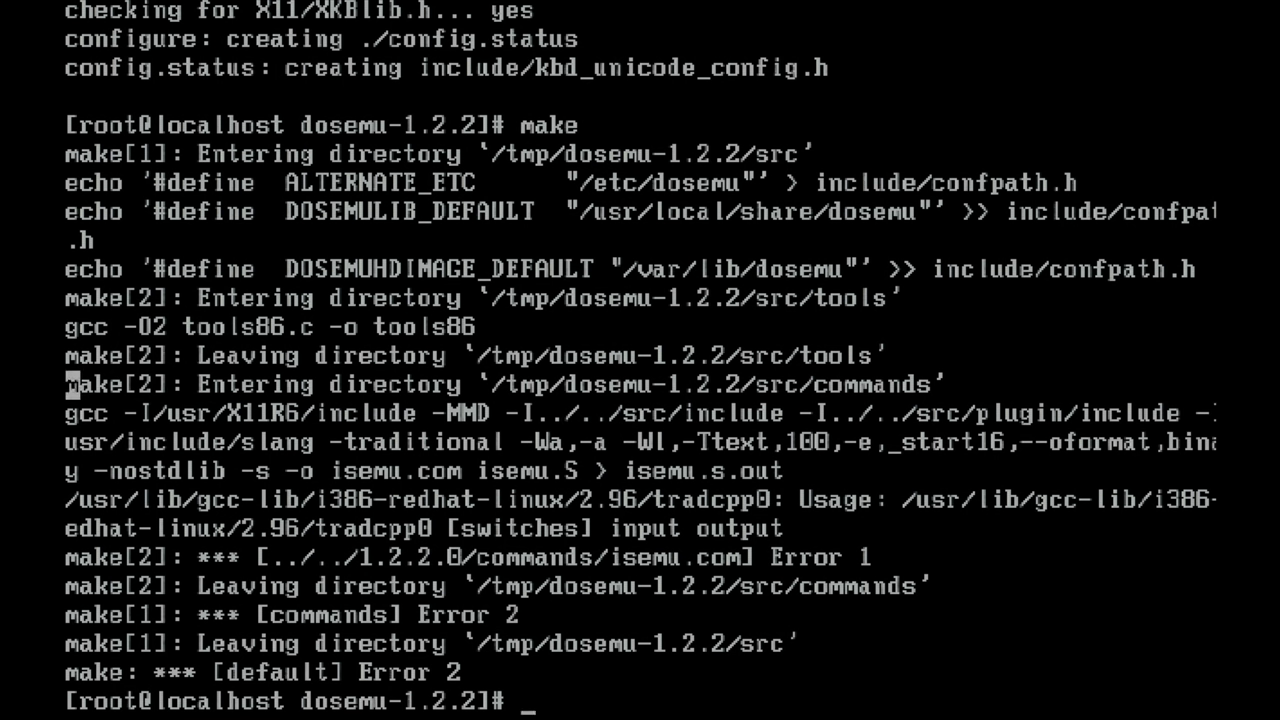
pyautogui.moveTo(72, 413); pyautogui.dragTo(800, 528)
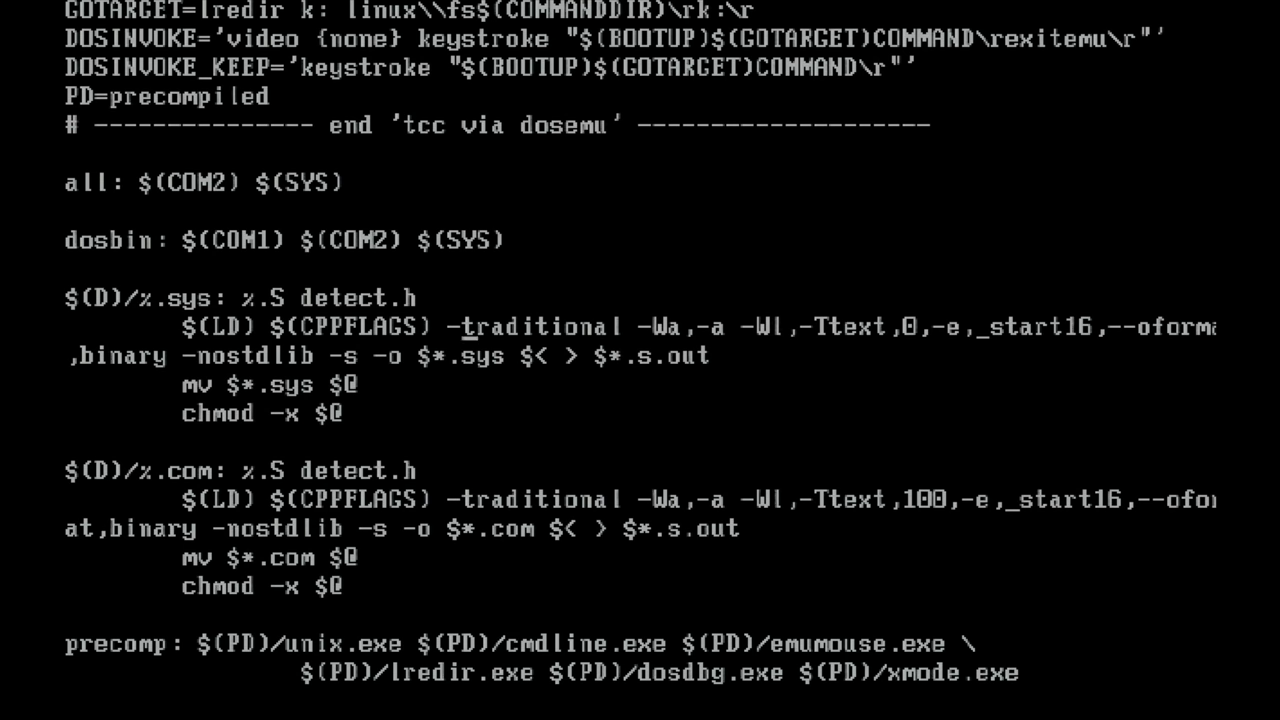
# Delete the -traditional flag from the compile line of the %.sys rule in src/commands/Makefile.
pyautogui.press('Delete')
pyautogui.press('Delete')
pyautogui.press('Delete')
pyautogui.press('Delete')
pyautogui.press('Delete')
pyautogui.press('Delete')
pyautogui.press('Delete')
pyautogui.press('Delete')
pyautogui.press('Delete')
pyautogui.press('Delete')
pyautogui.press('Delete')
pyautogui.press('Delete')
pyautogui.press('Delete')
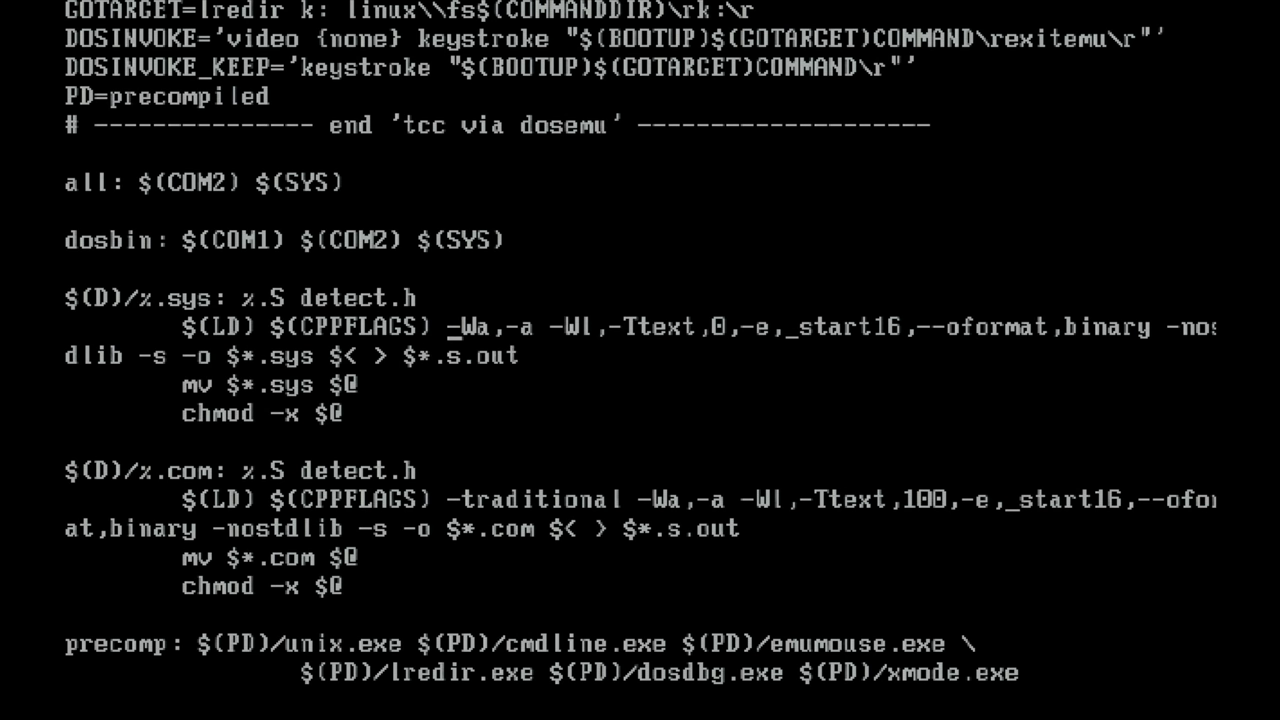
# Delete the -traditional flag from the compile line of the %.com rule, then save the Makefile and quit with :wq.
pyautogui.press('Delete')
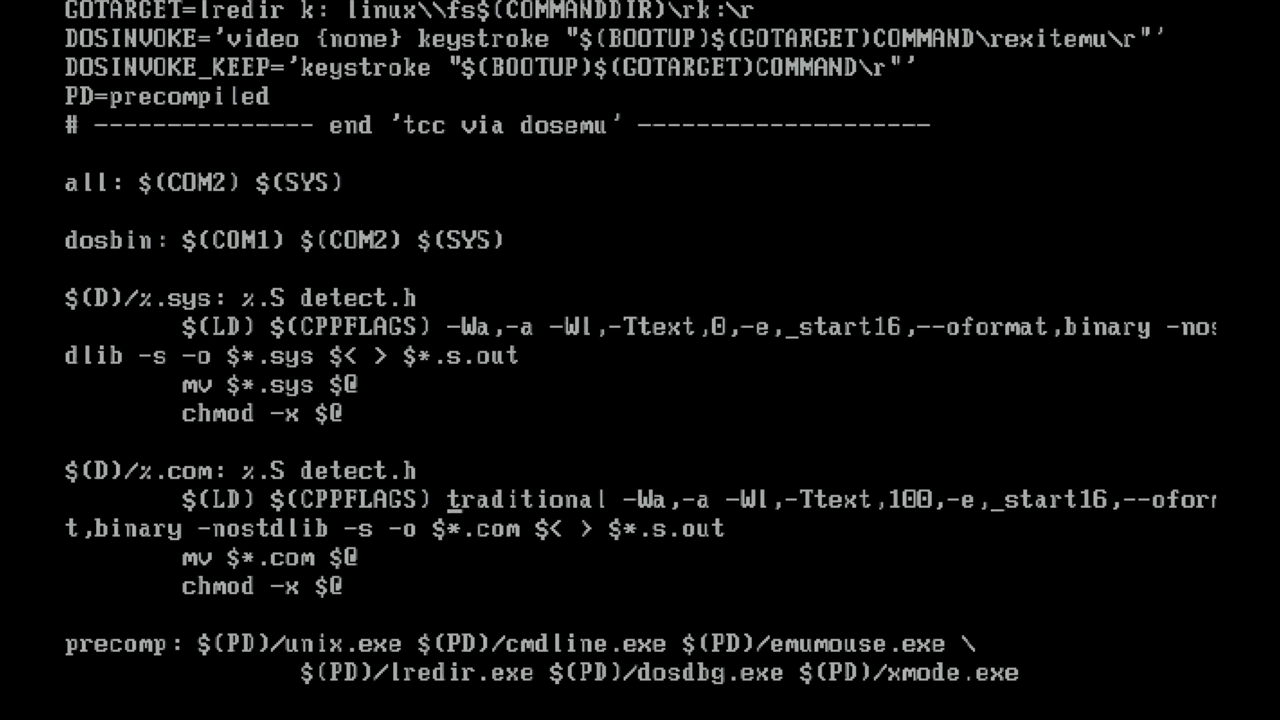
pyautogui.press('Delete')
pyautogui.press('Delete')
pyautogui.press('Delete')
pyautogui.press('Delete')
pyautogui.press('Delete')
pyautogui.press('Delete')
pyautogui.press('Delete')
pyautogui.press('Delete')
pyautogui.press('Delete')
pyautogui.press('Delete')
pyautogui.press('Delete')
pyautogui.press('Delete')
pyautogui.write(':wq')
pyautogui.press('Return')
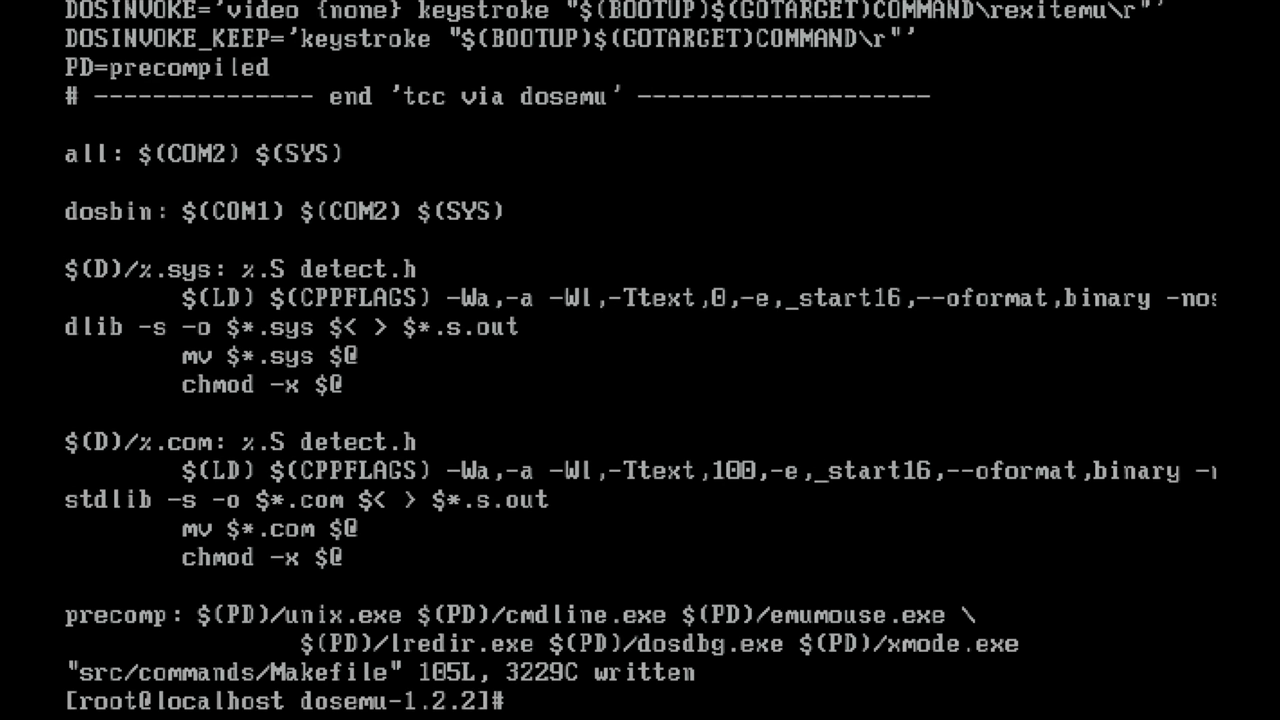
# Run make again with the edited Makefile and highlight the gcc command for cdrom.sys in the output.
pyautogui.write('make')
pyautogui.press('Return')
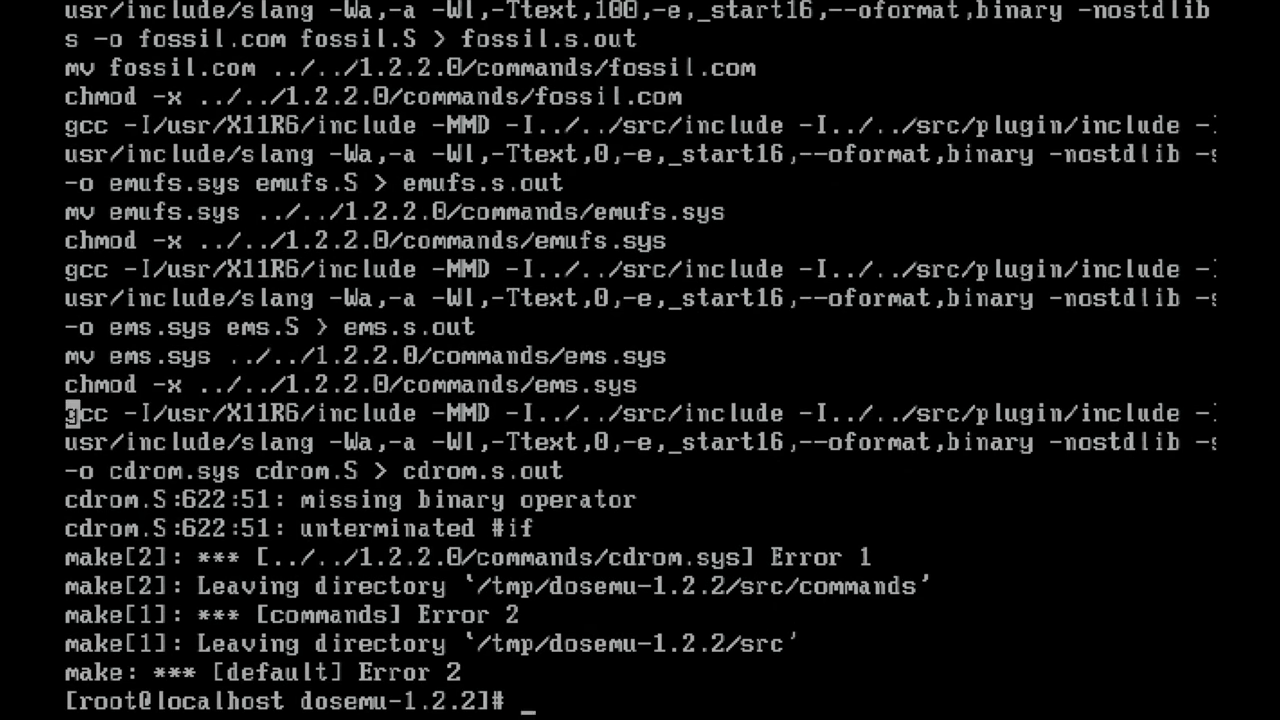
pyautogui.moveTo(70, 412); pyautogui.dragTo(298, 412)
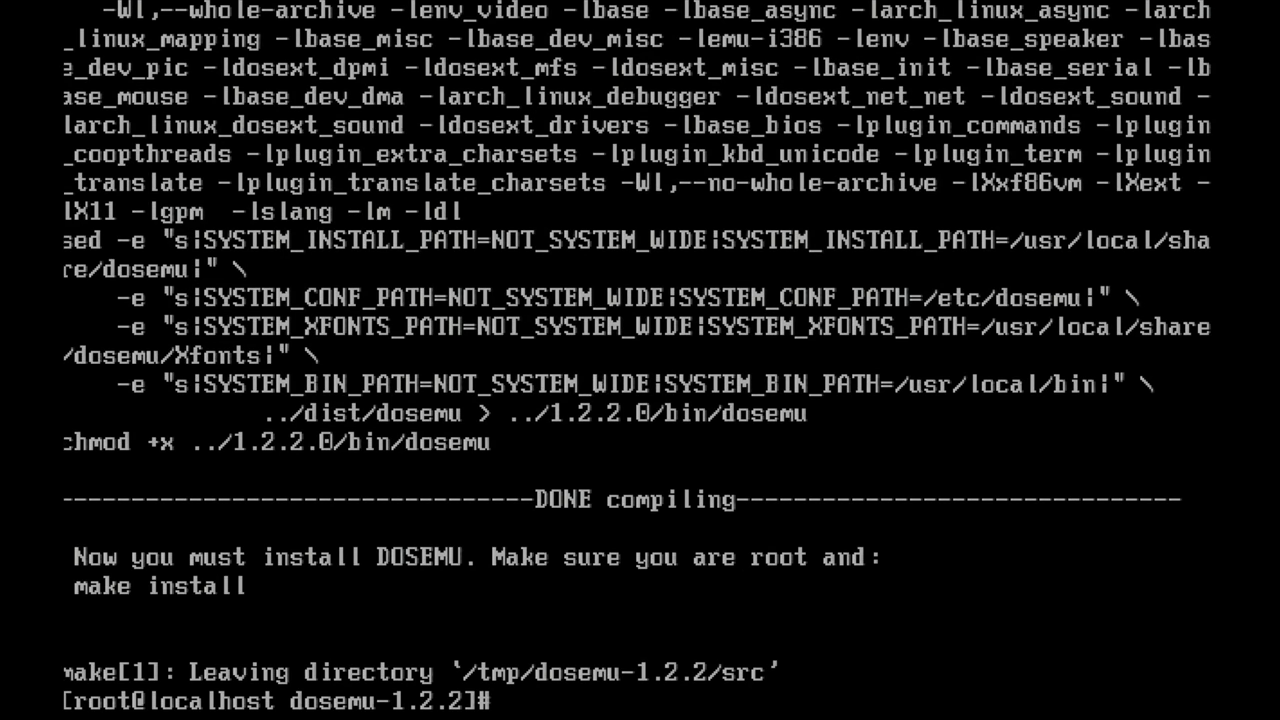
# Start the compiled emulator with dosemu and accept the default bootable DOS directory /usr/local/share/dosemu/freedos.
pyautogui.write('dosemu')
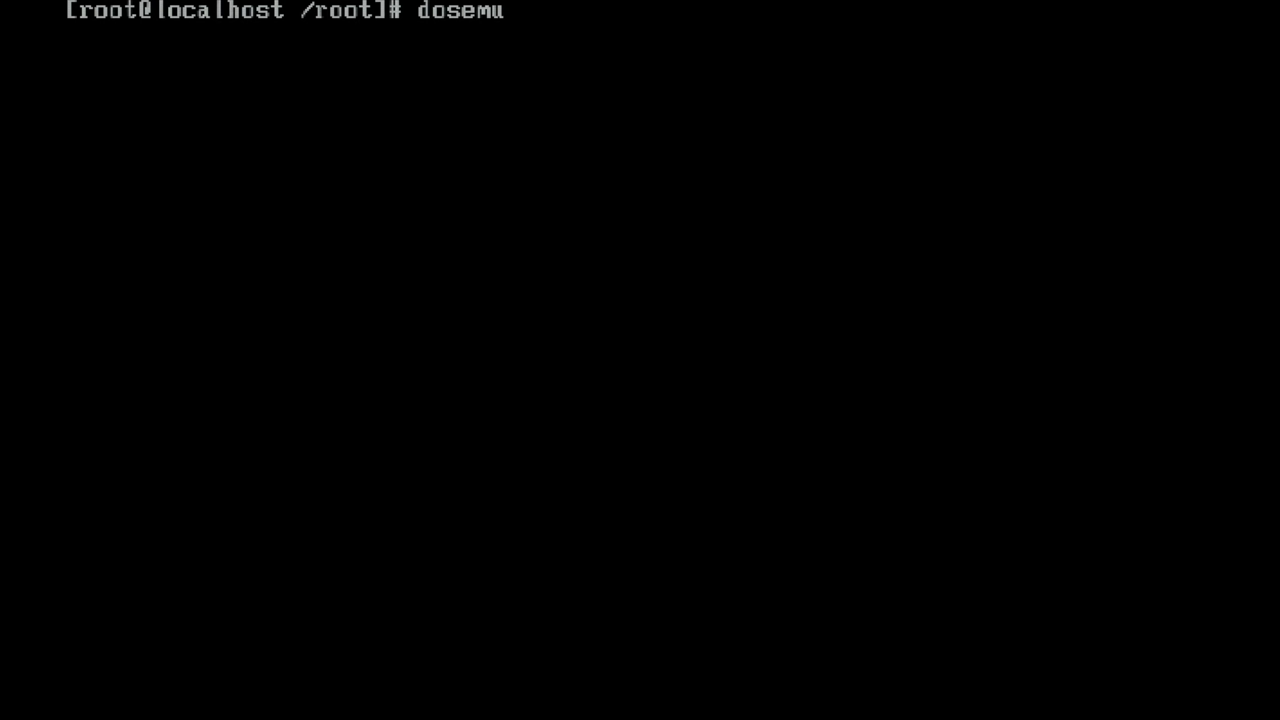
pyautogui.press('Return')
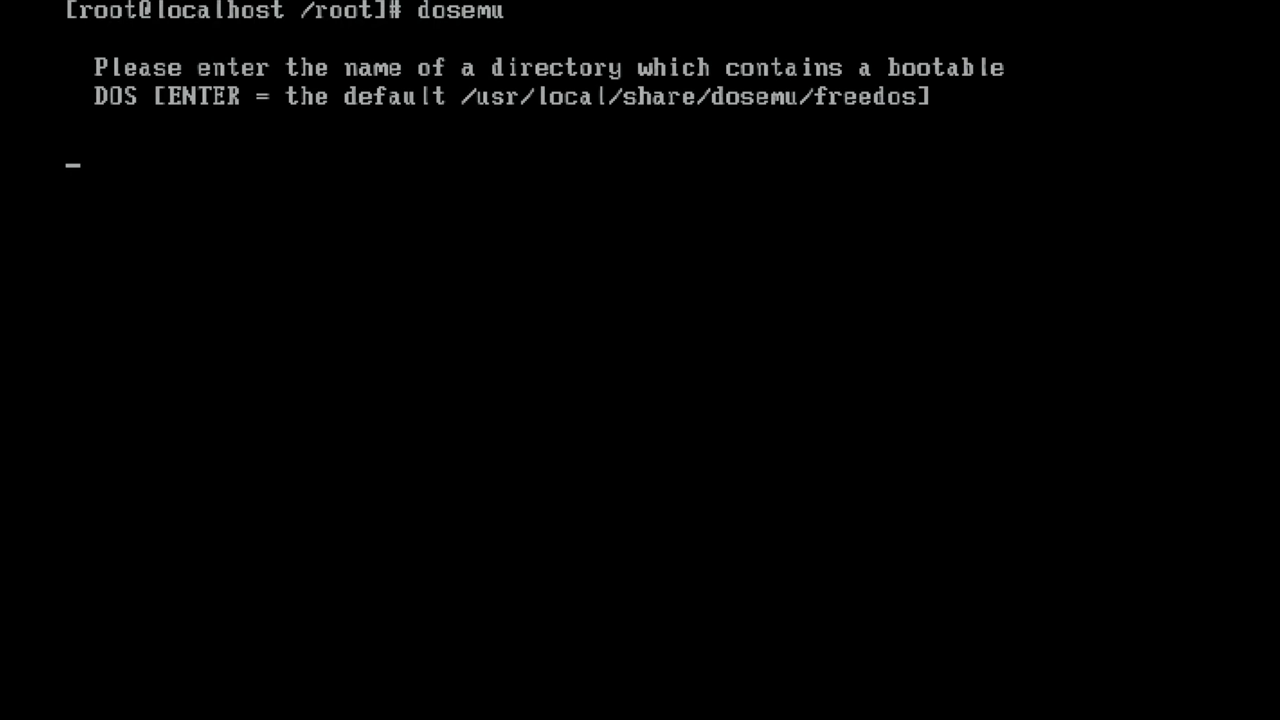
pyautogui.press('Return')
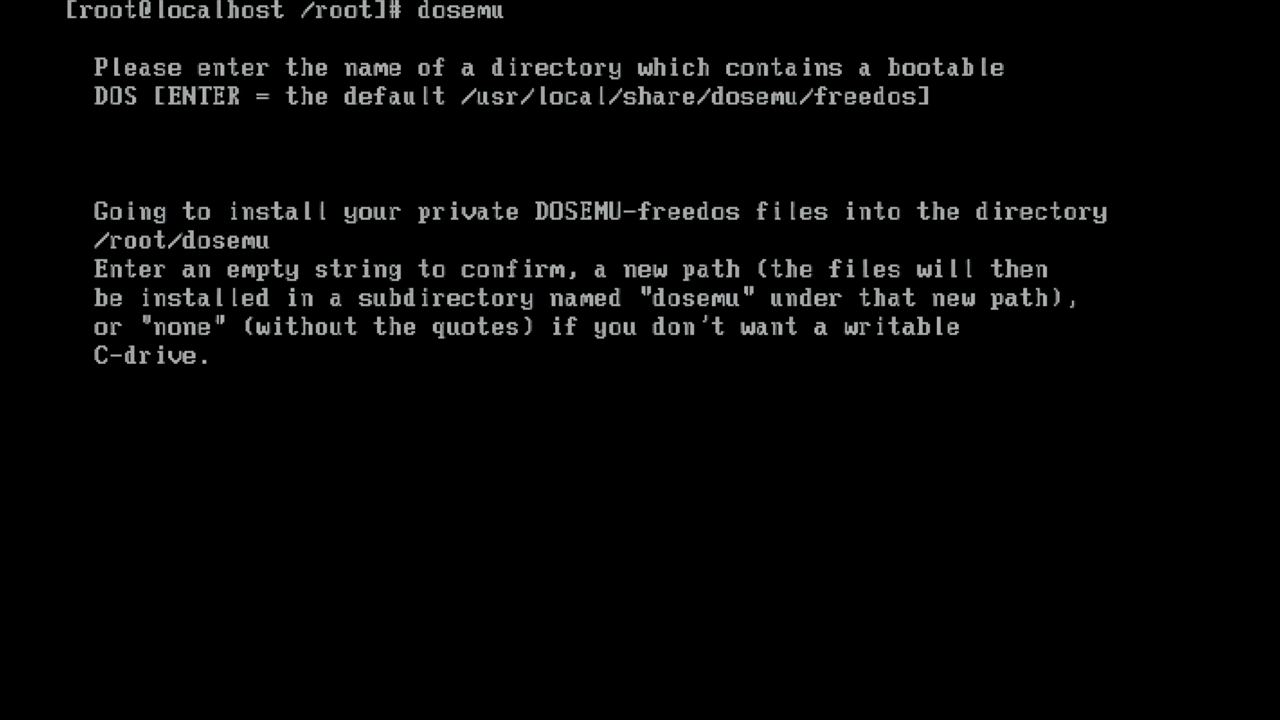
# Confirm /root/dosemu for the private DOSEMU files, start DOSEMU on this terminal, and accept the disclaimer with yes.
pyautogui.press('Return')
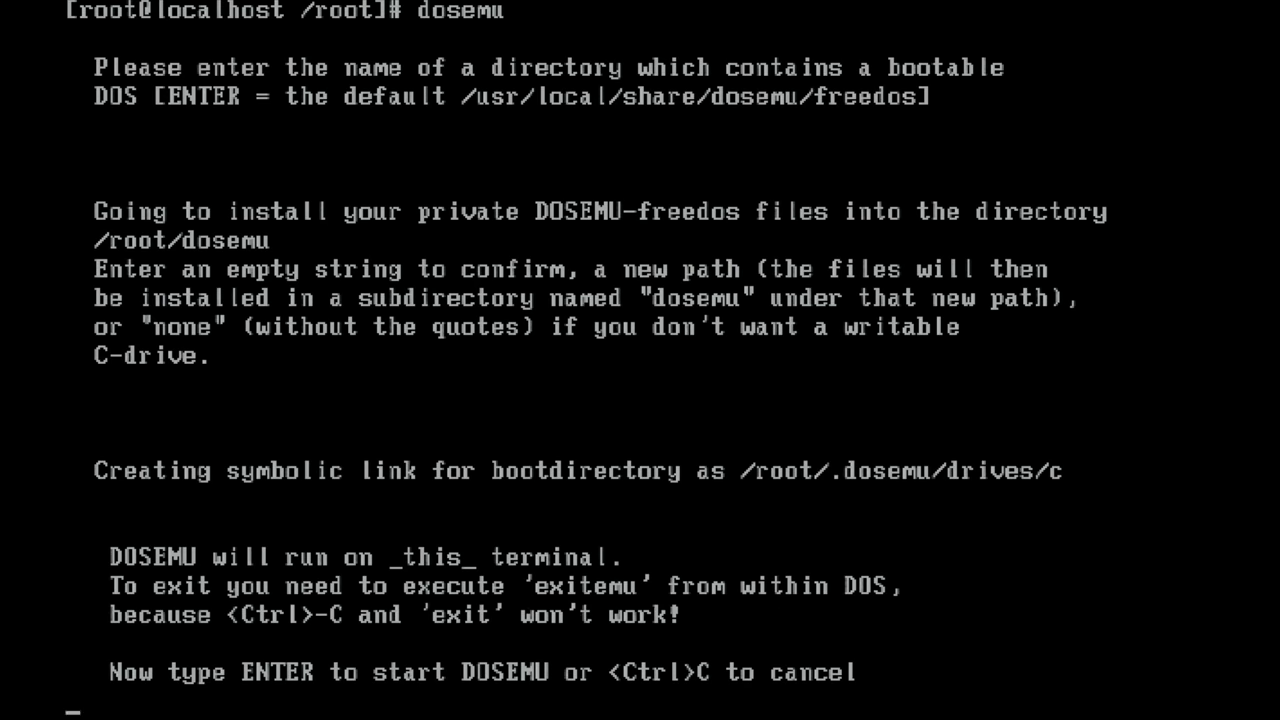
pyautogui.press('Return')
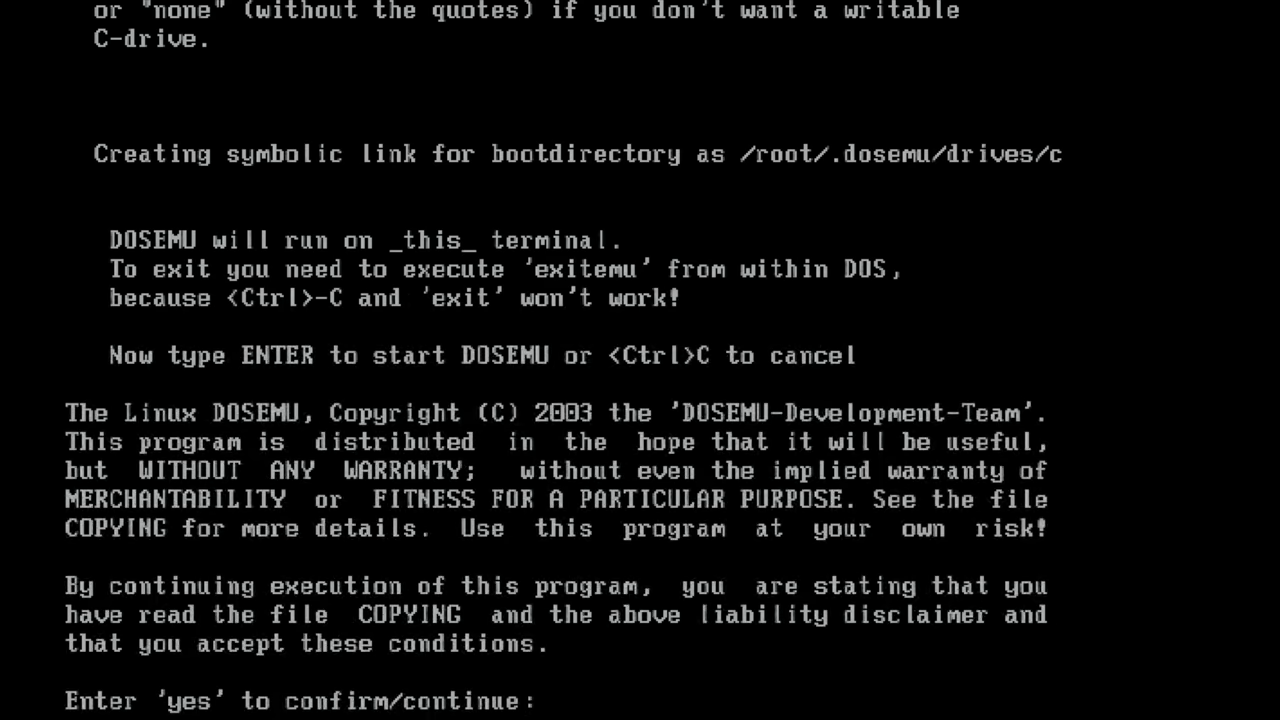
pyautogui.write('yes')
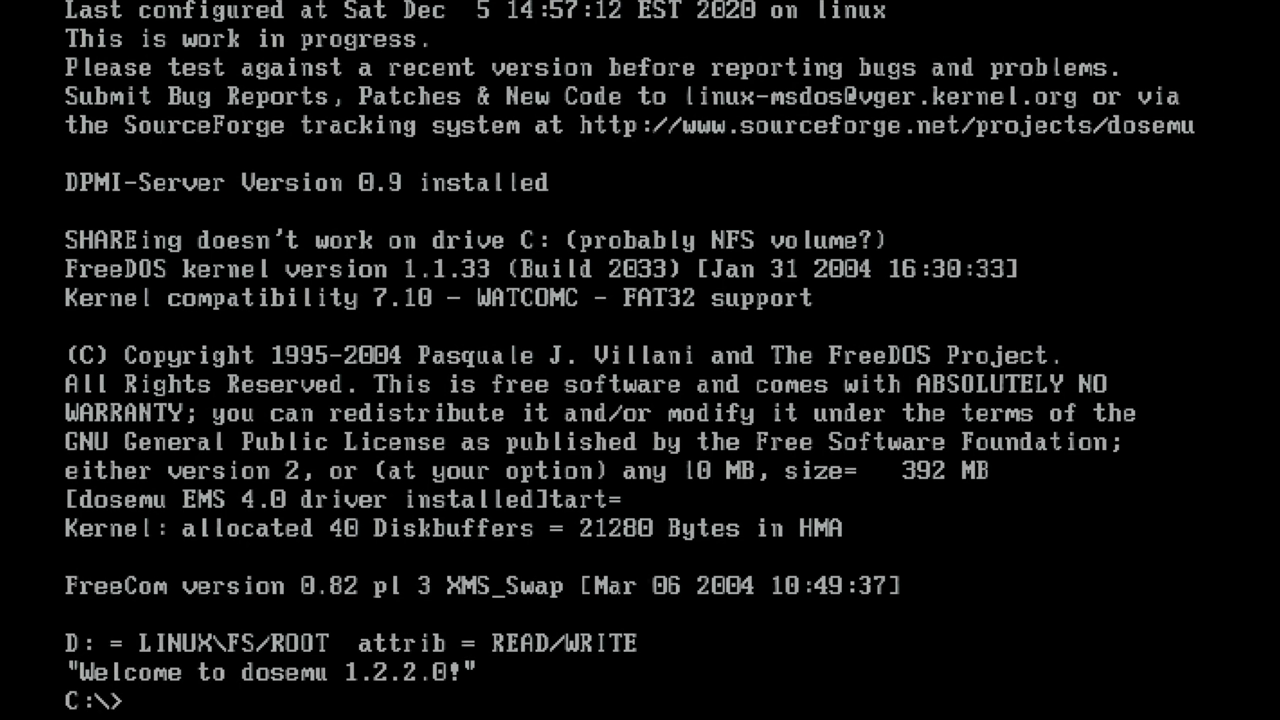
# Check the DOS version with ver and show the current drive redirections with lredir.
pyautogui.write('ver')
pyautogui.press('Return')
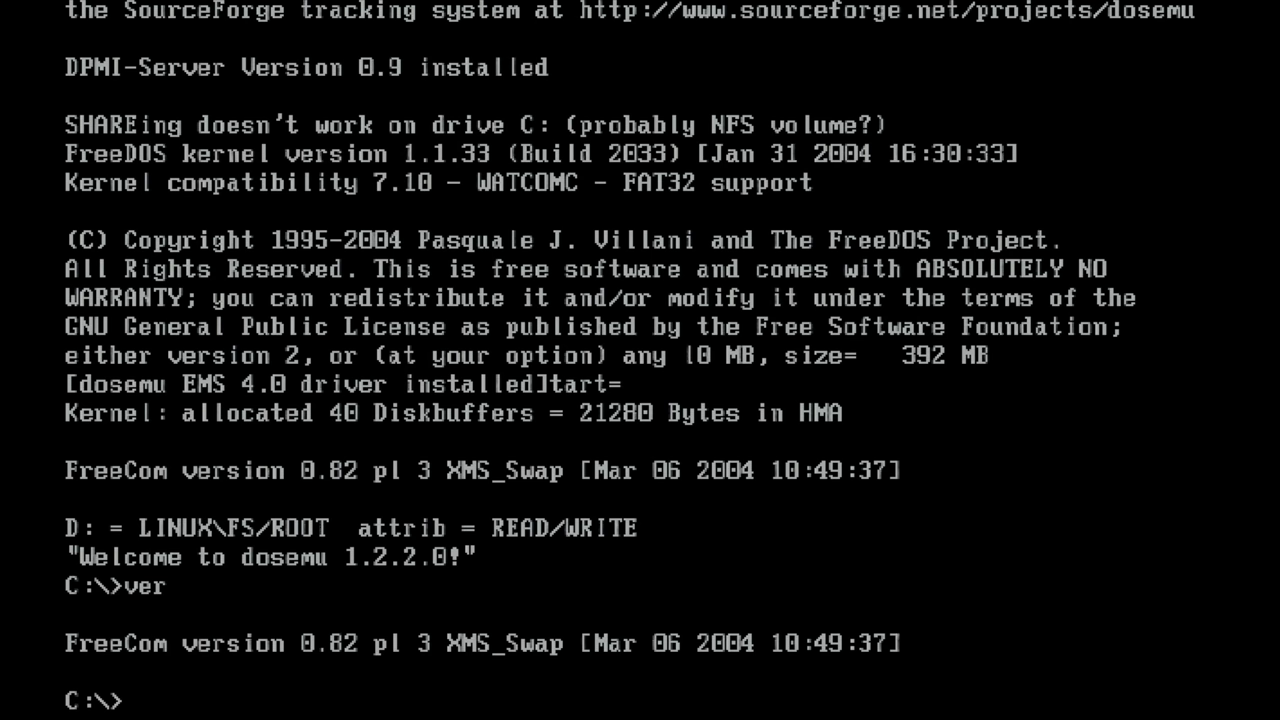
pyautogui.write('lredir')
pyautogui.press('Return')
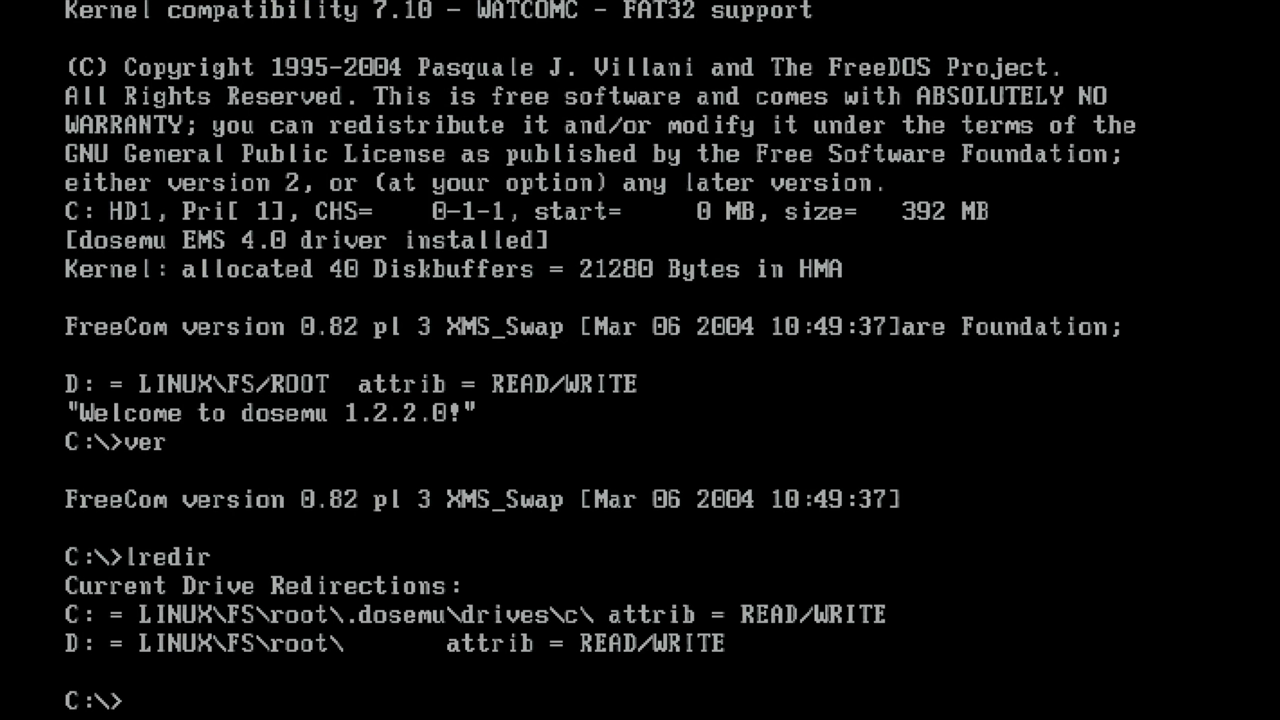
# Switch to drive D: and list its directory contents.
pyautogui.write('d:')
pyautogui.press('Return')
pyautogui.write('dir')
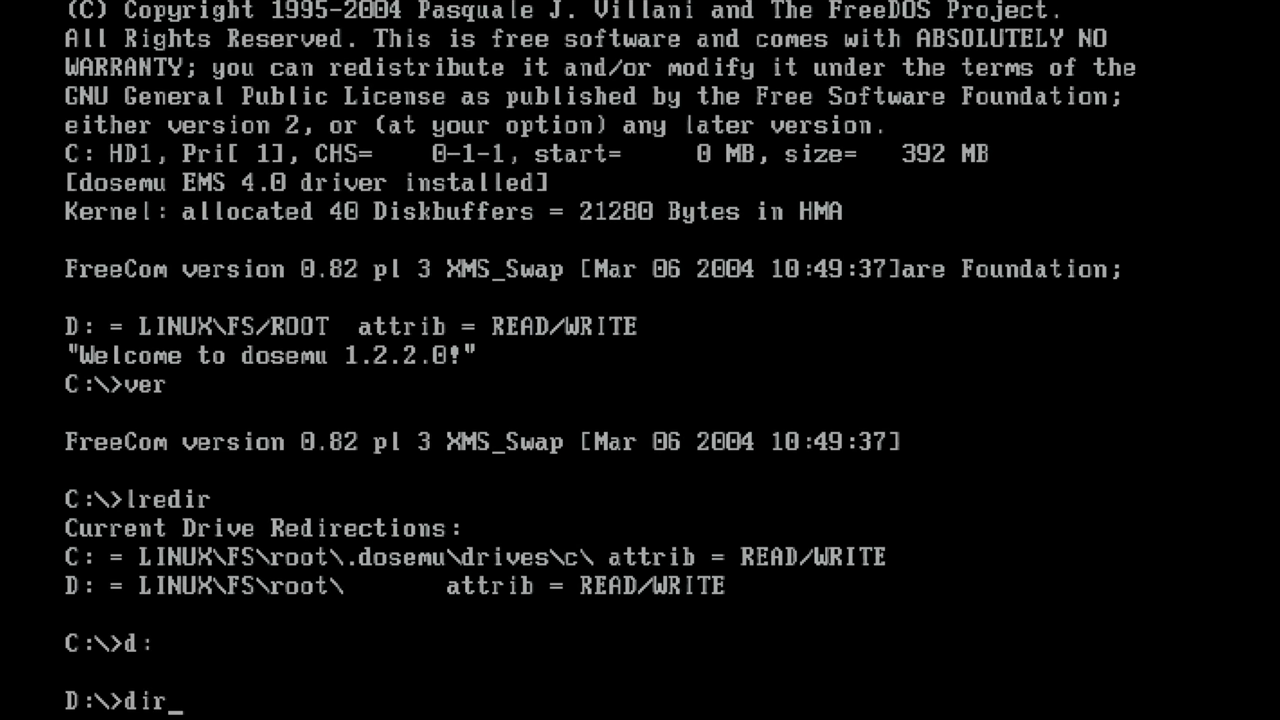
pyautogui.press('Return')
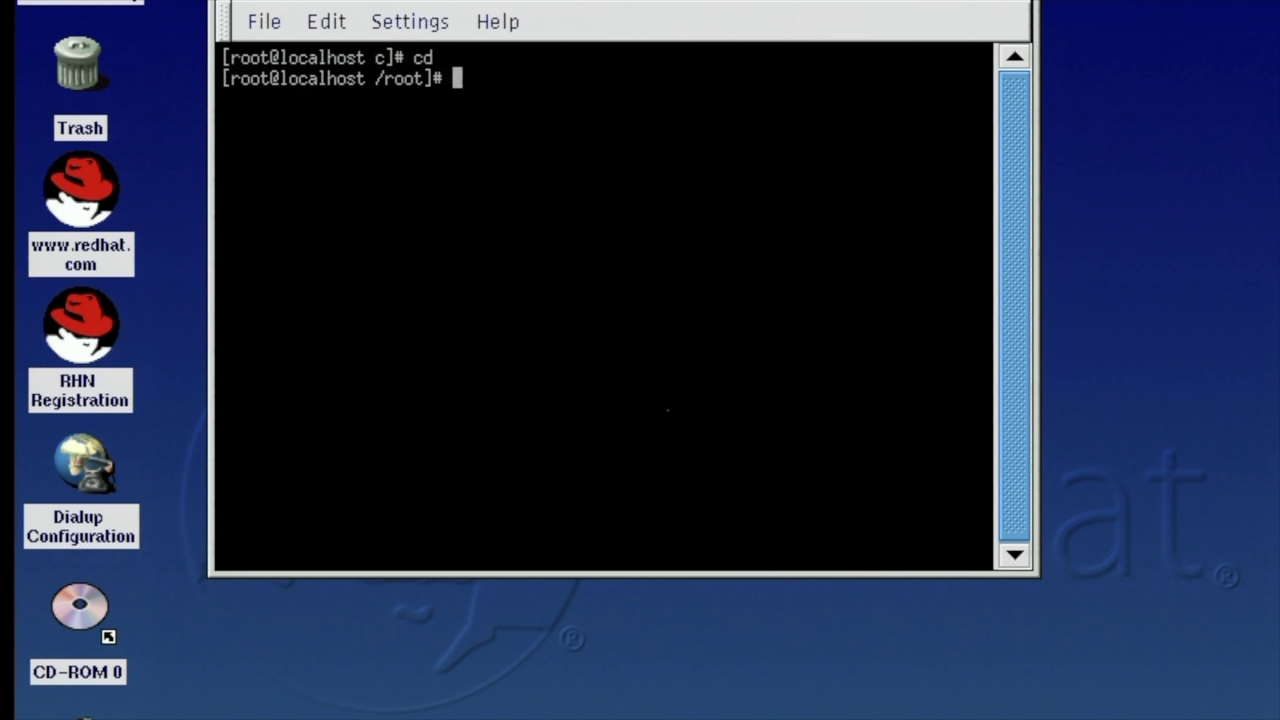
# Launch the emulator in its own X window with dosemu -X and reposition the window so its prompt is in view.
pyautogui.write('dosemu -X')
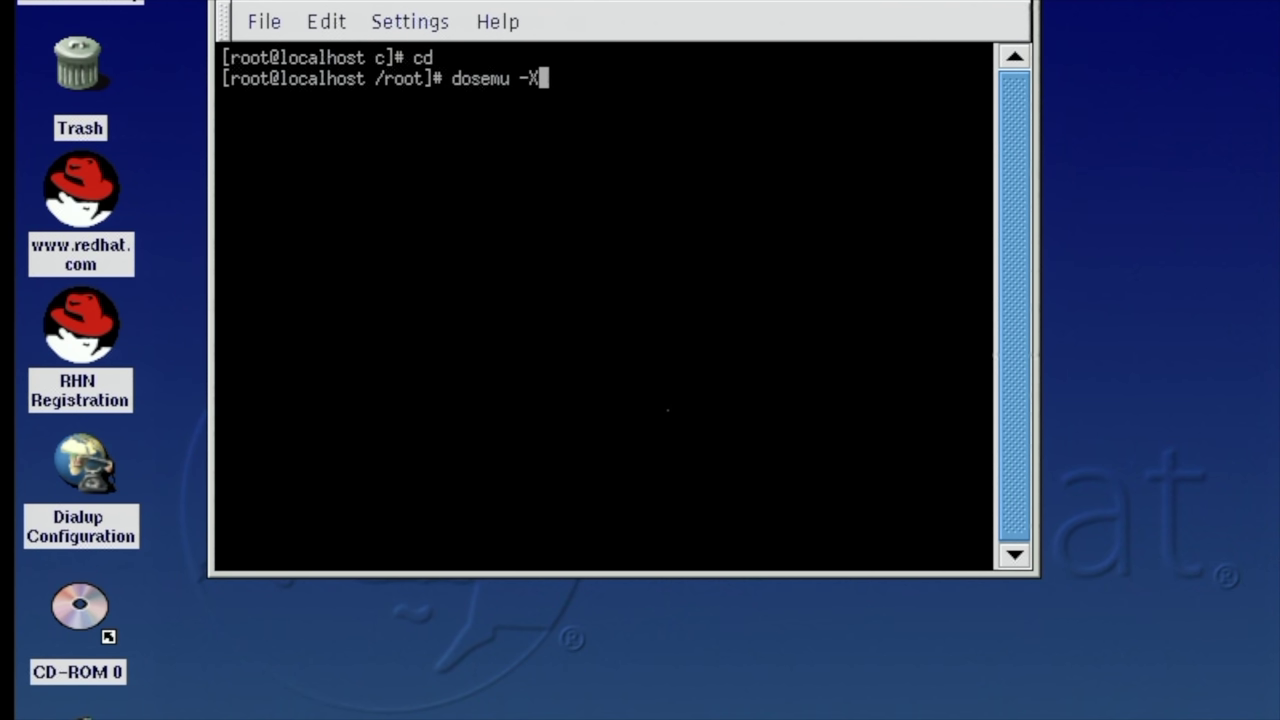
pyautogui.press('Return')
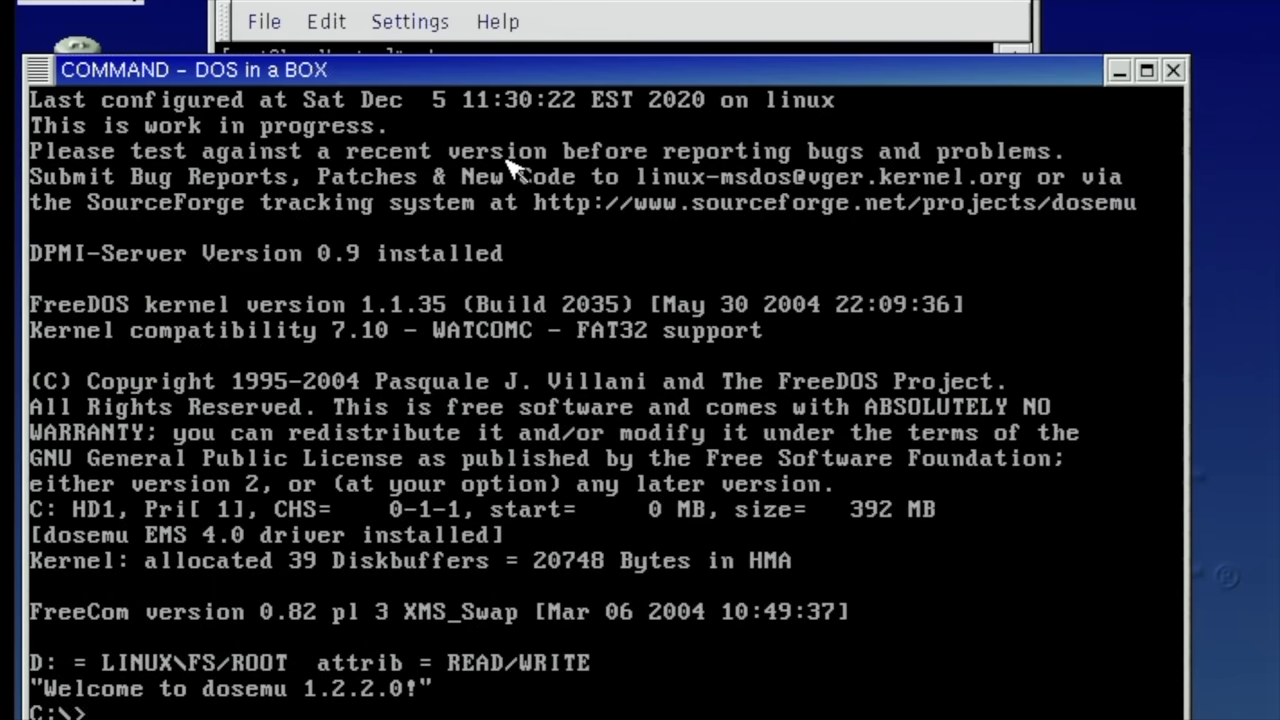
pyautogui.moveTo(401, 82); pyautogui.dragTo(465, 28)
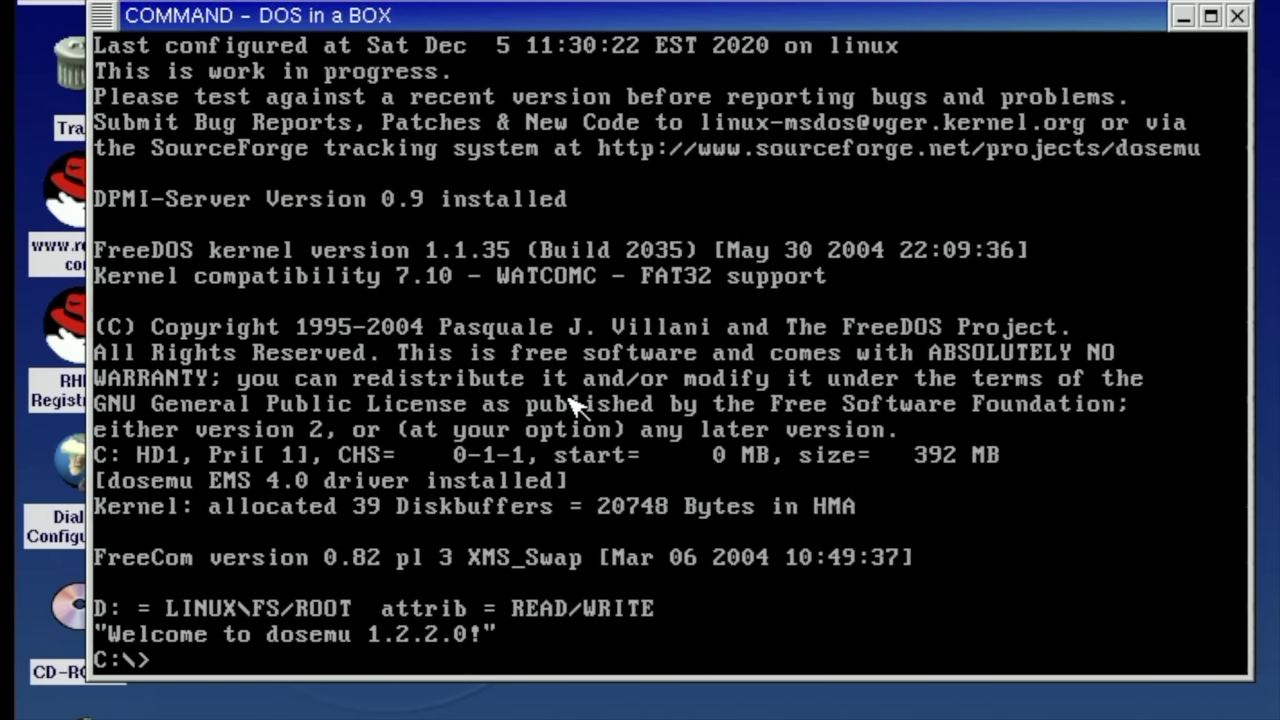
# List the contents of drive C: and check the DOS version with ver.
pyautogui.write('dir')
pyautogui.press('Return')
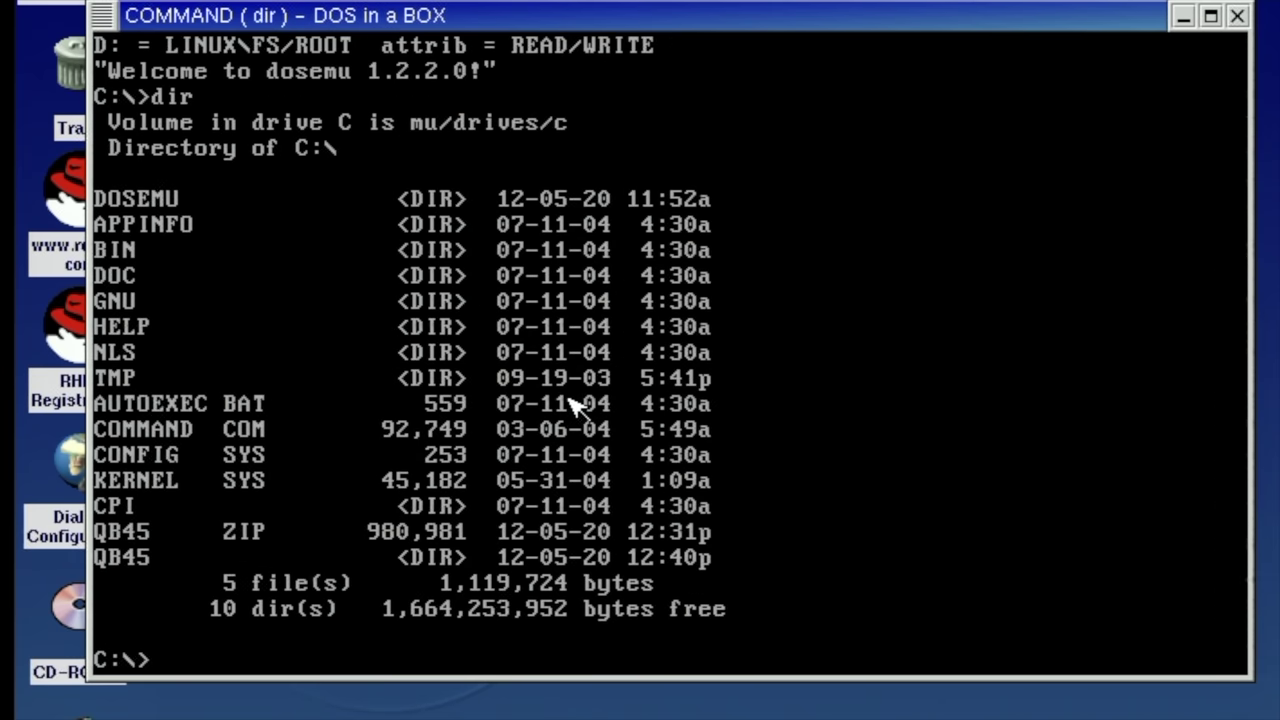
pyautogui.write('ver')
pyautogui.press('Return')
# Start the FreeDOS text editor with edit and create a new blank file.
pyautogui.write('edit')
pyautogui.press('Return')
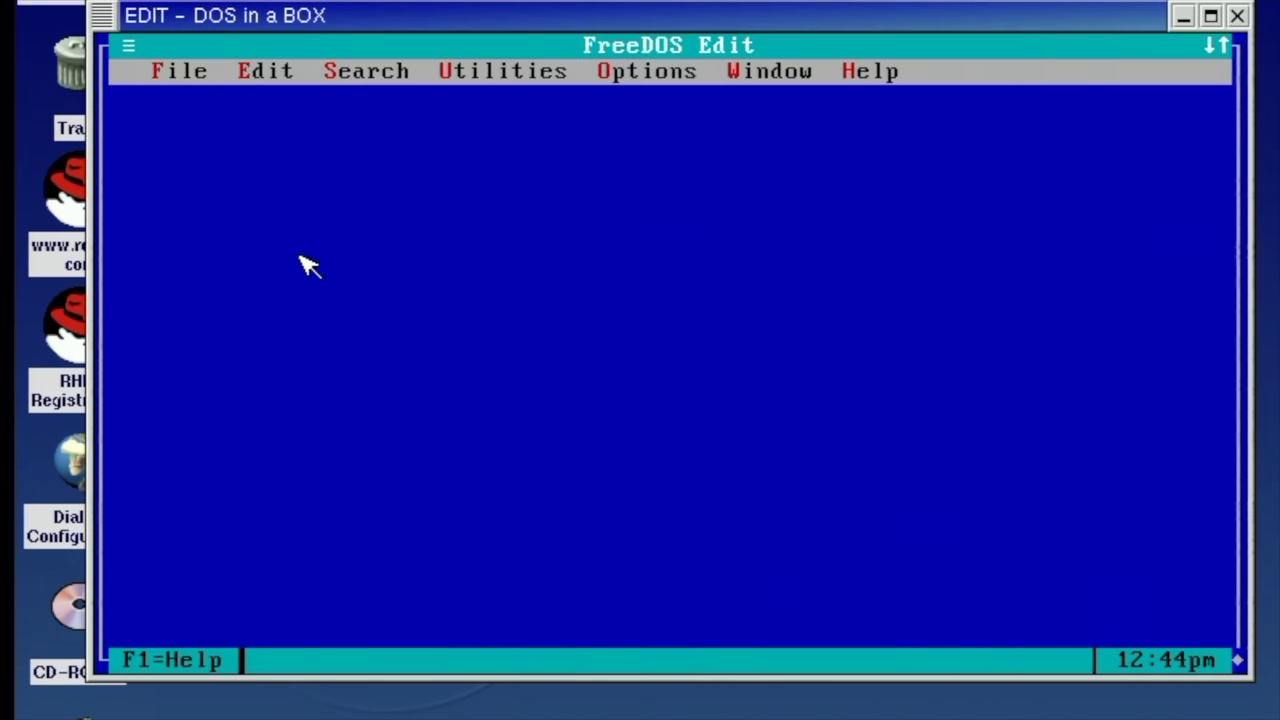
pyautogui.click(171, 72)
pyautogui.click(217, 152)
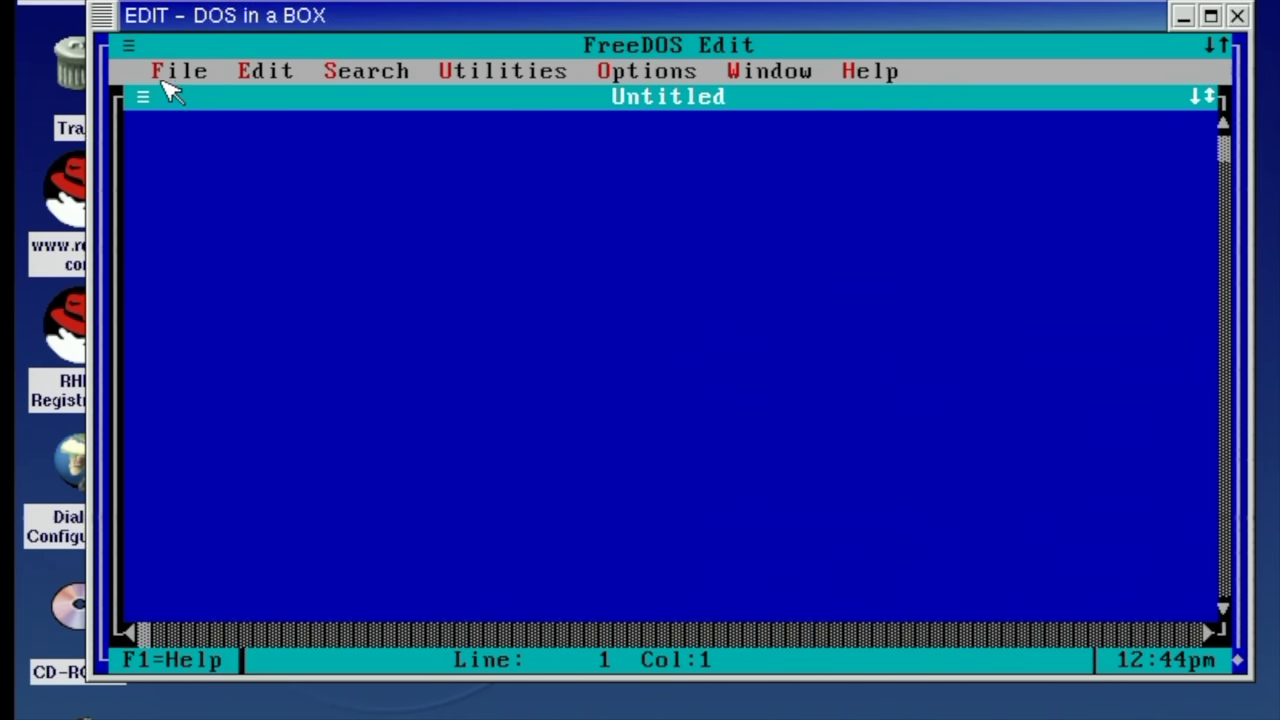
# Open CONFIG.SYS from C:\ in the editor to view it, and exit the editor.
pyautogui.click(163, 80)
pyautogui.click(200, 150)
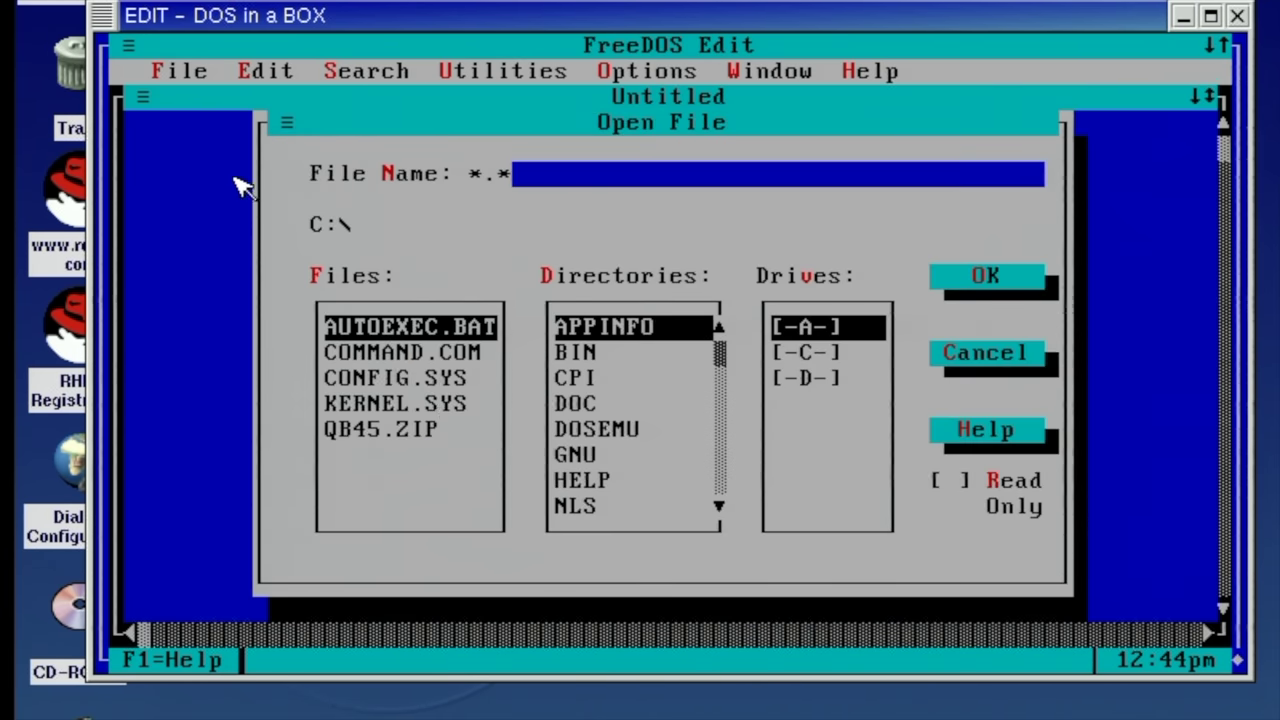
pyautogui.doubleClick(396, 377)
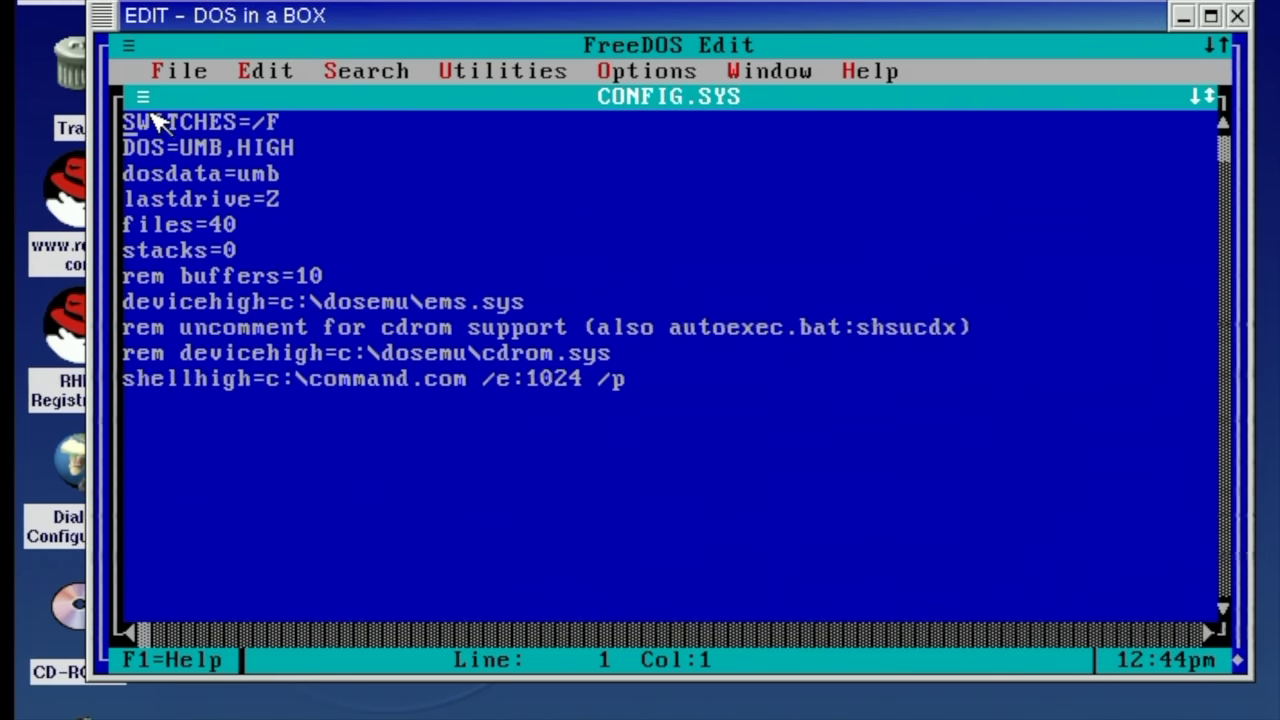
pyautogui.click(197, 68)
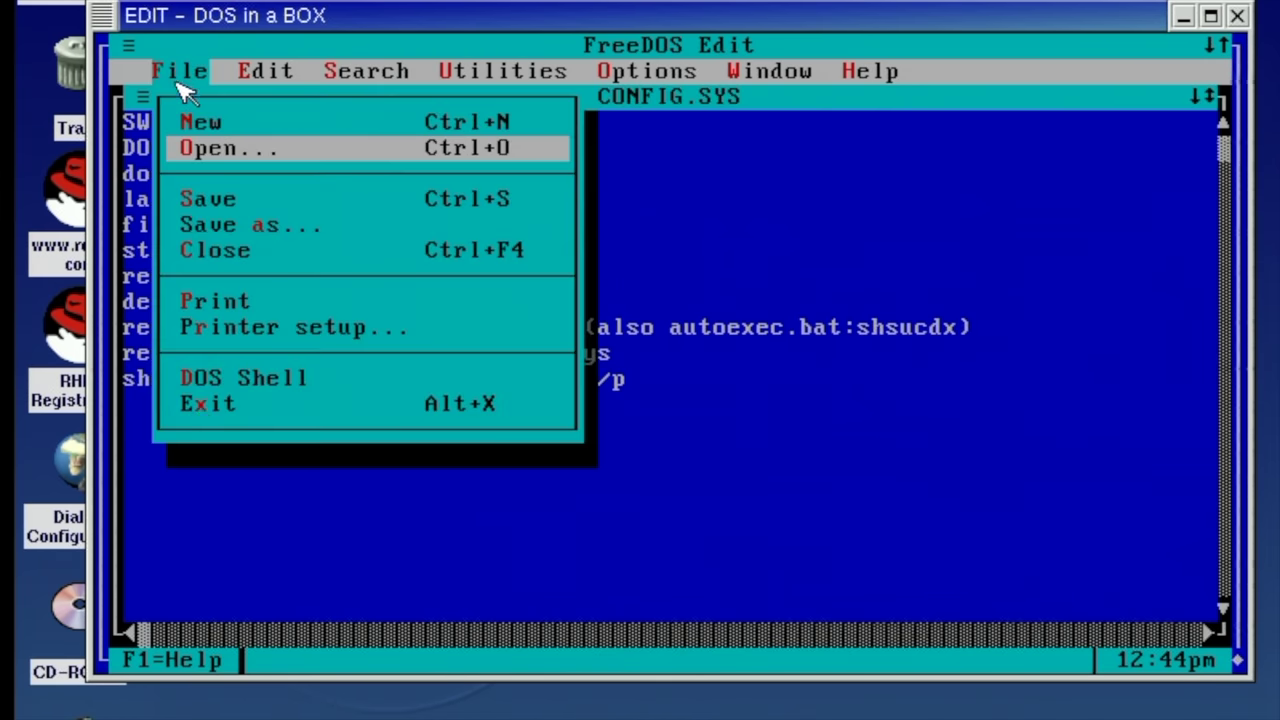
pyautogui.click(208, 405)
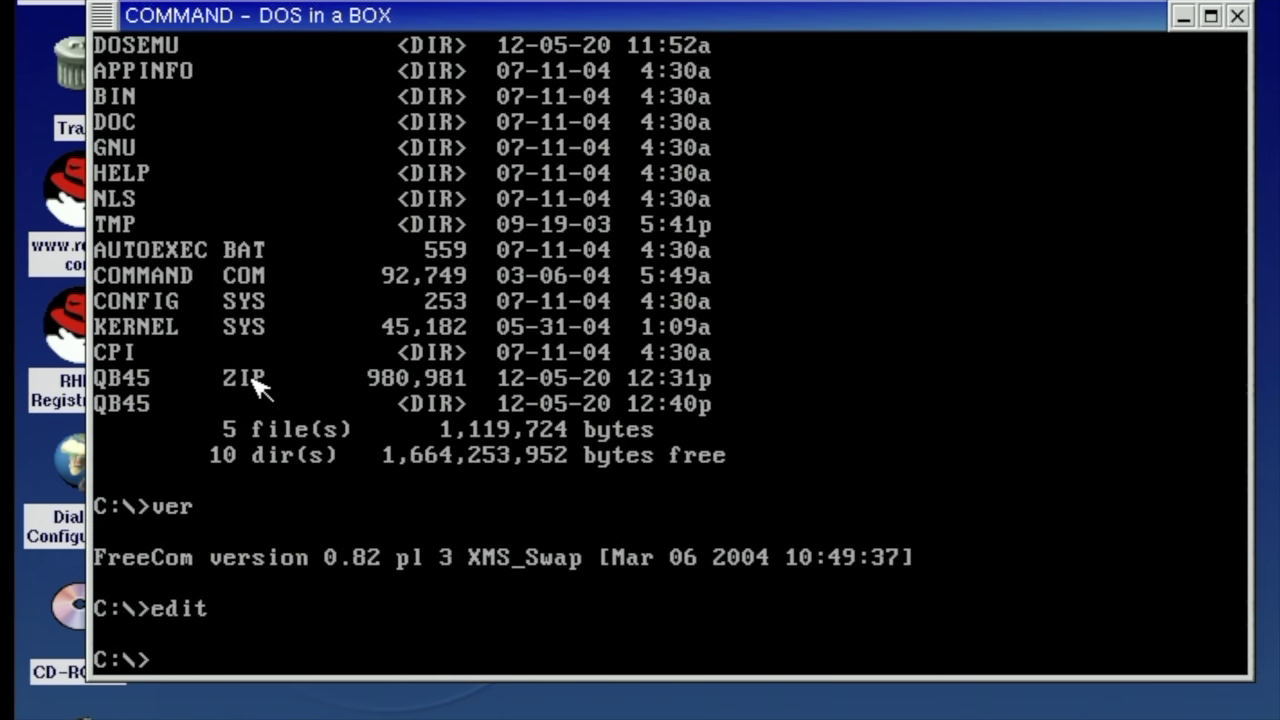
# List the drive redirections with lredir and redirect drive E: to linux\fs\root\Games.
pyautogui.write('lredir')
pyautogui.press('Return')
pyautogui.write('l')
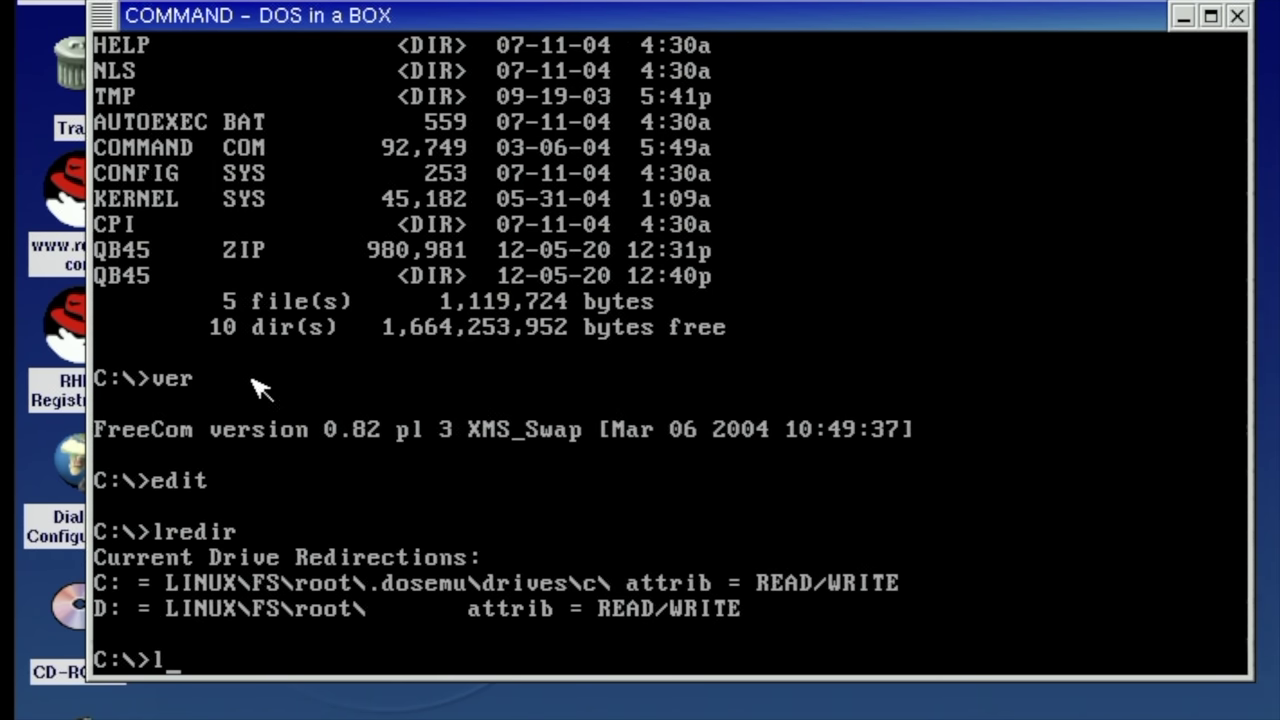
pyautogui.write('redir e: ')
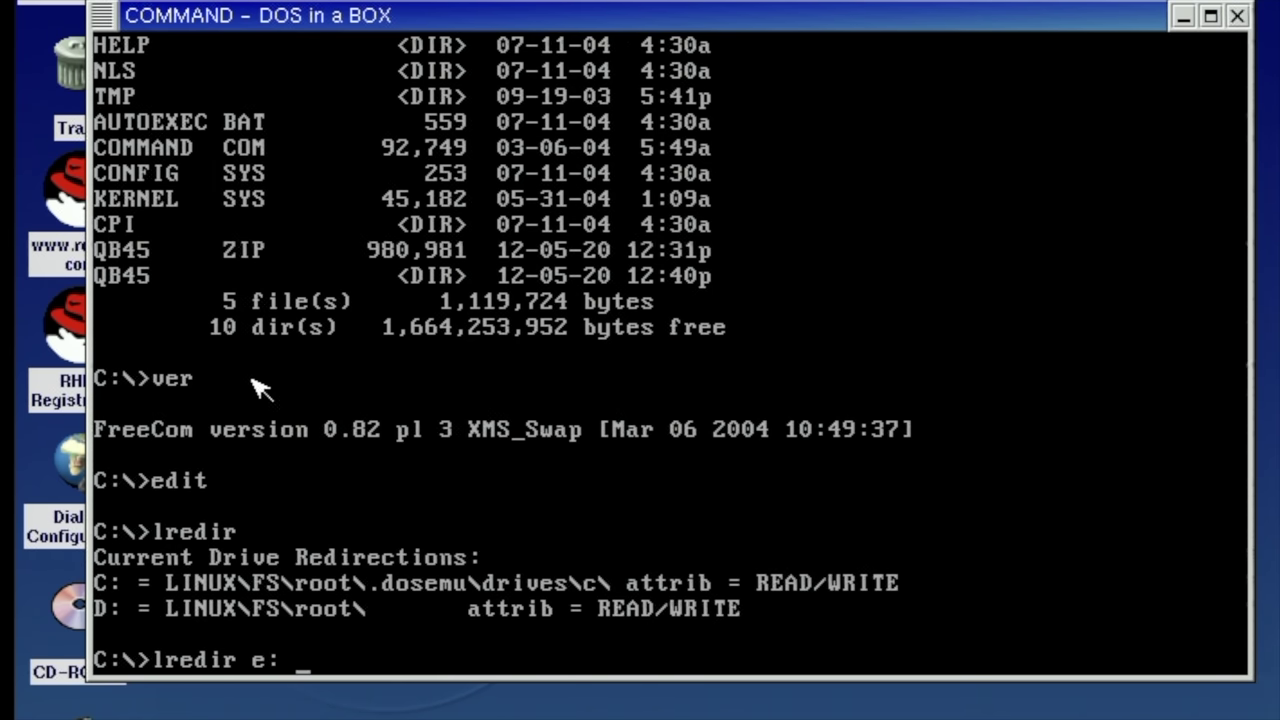
pyautogui.write('linux\\f')
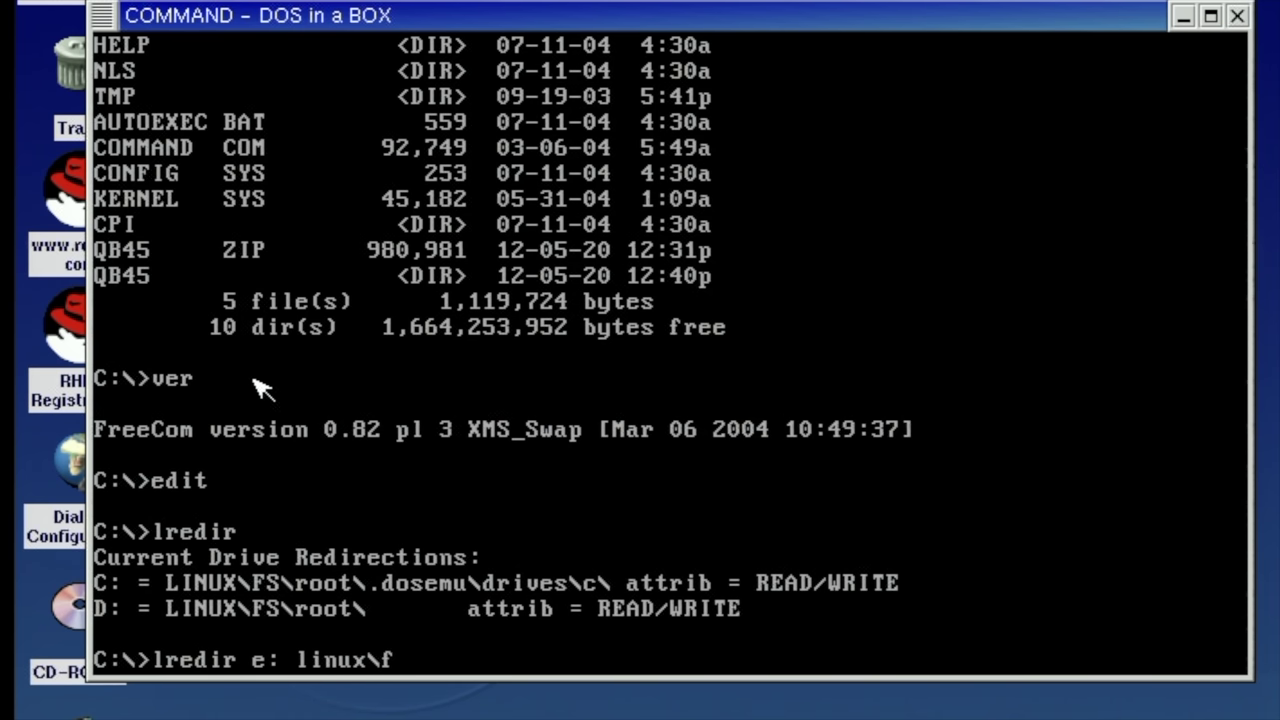
pyautogui.write('s\\root\\G')
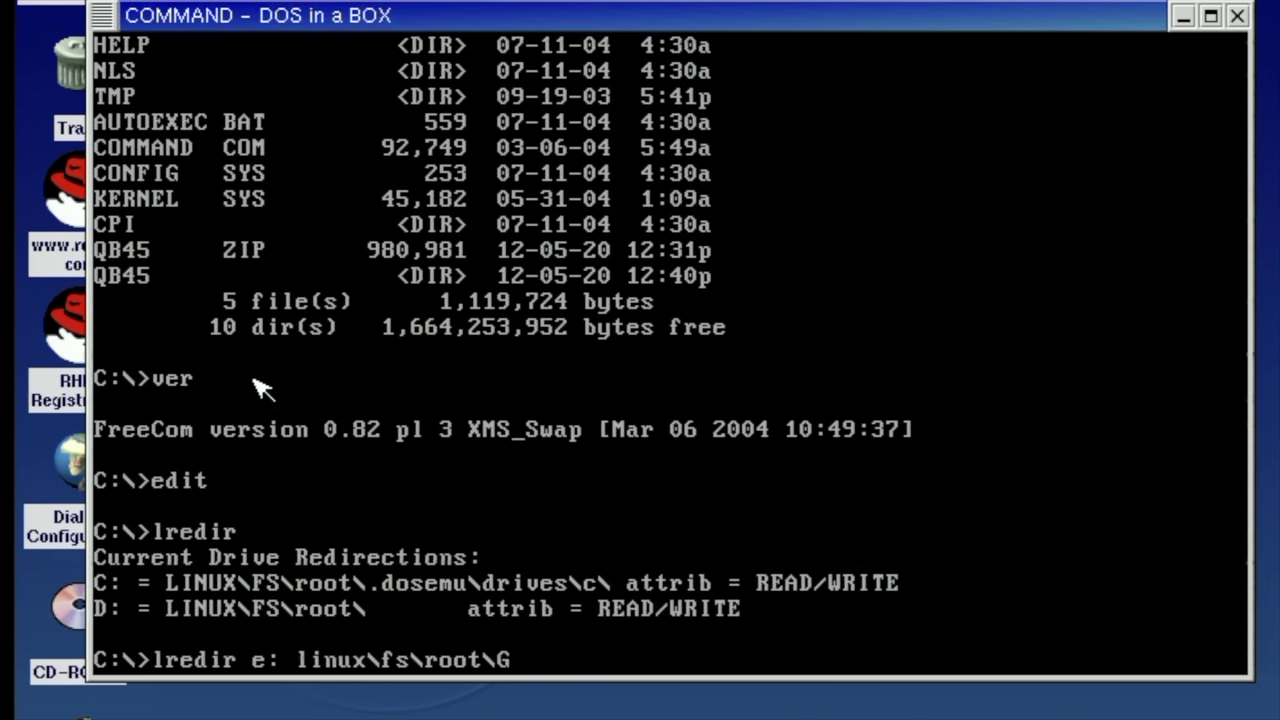
pyautogui.write('ames')
pyautogui.press('Return')
# Switch to drive E: and list the game archives and folders on it.
pyautogui.write('e:')
pyautogui.press('Return')
pyautogui.write('dir')
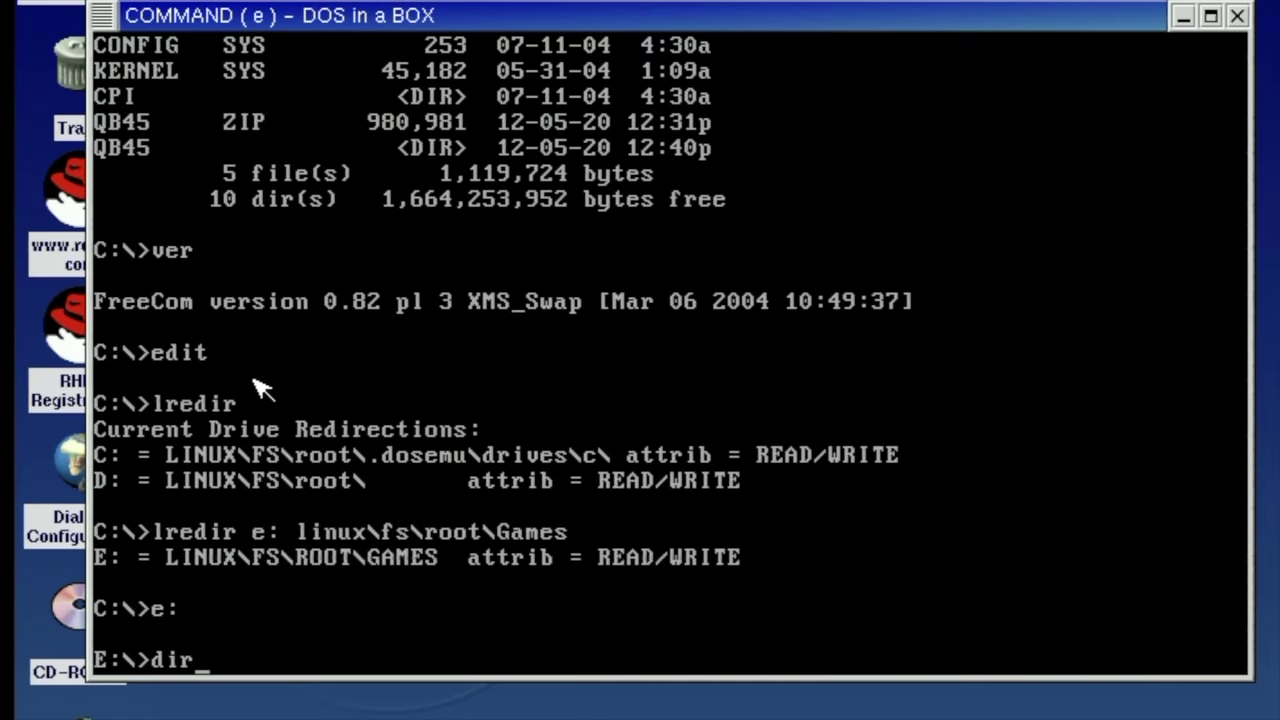
pyautogui.press('Return')
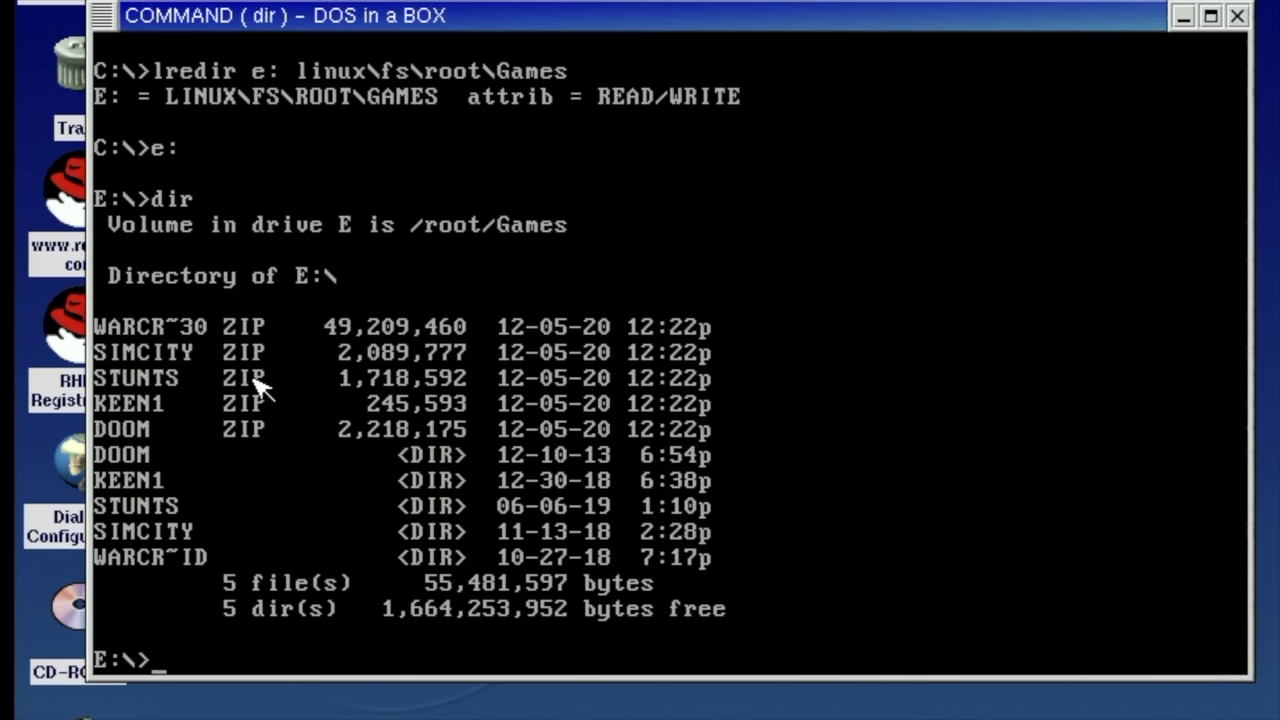
# Change to the doom directory and run the game's setup program.
pyautogui.write('cddo')
pyautogui.write(' doom')
pyautogui.press('Return')
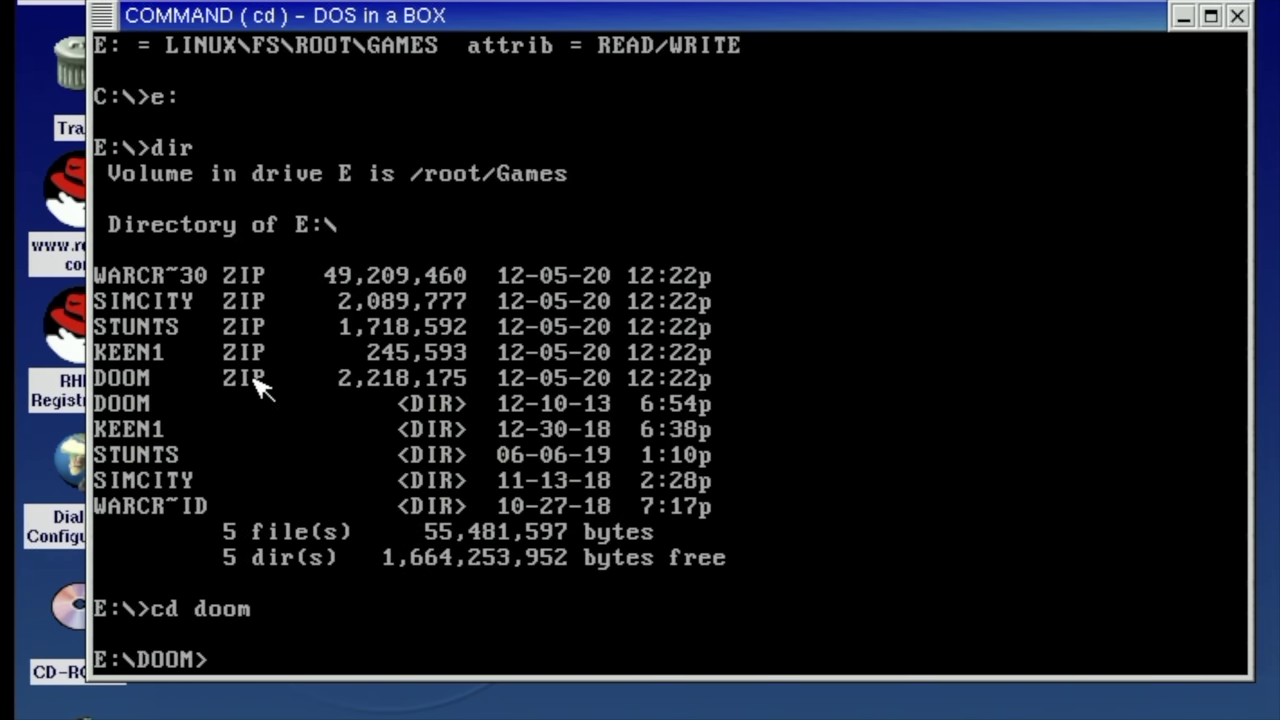
pyautogui.write('doom')
pyautogui.press('BackSpace')
pyautogui.press('BackSpace')
pyautogui.press('BackSpace')
pyautogui.press('BackSpace')
pyautogui.write('setup')
pyautogui.press('Return')
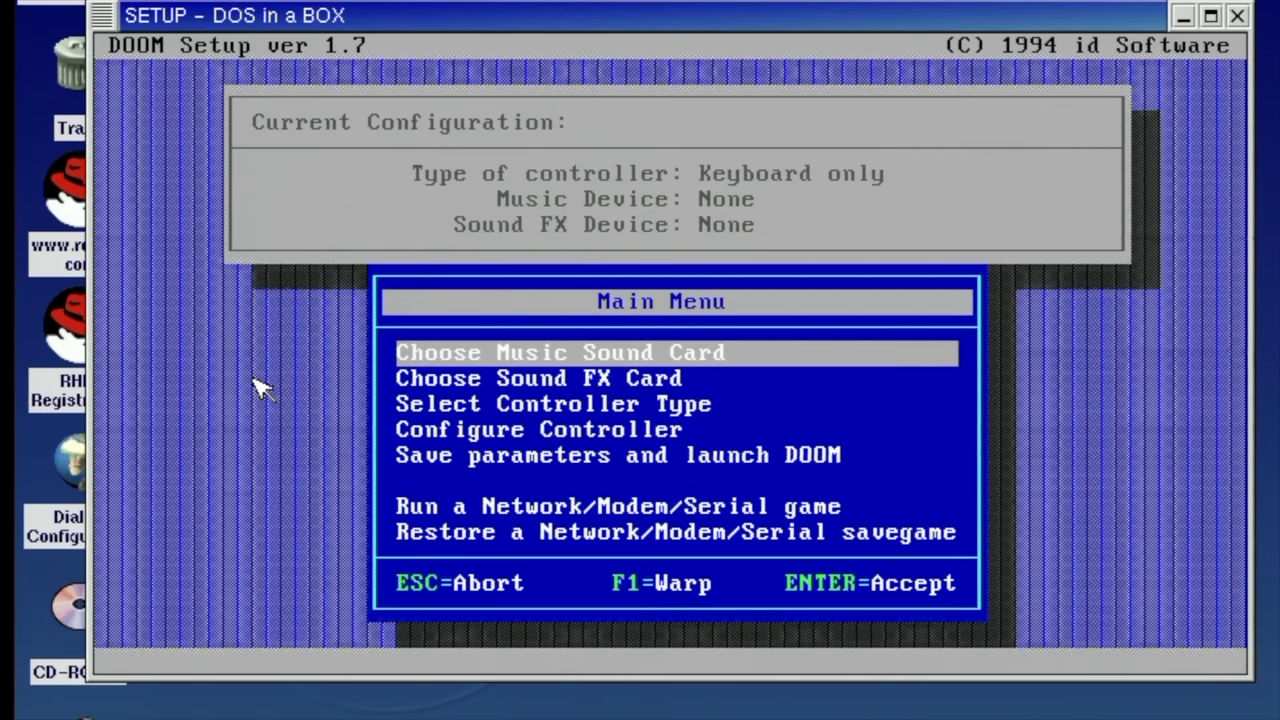
# Set the Sound FX device to PC Speaker in DOOM Setup.
pyautogui.press('Down')
pyautogui.press('Return')
pyautogui.press('Up')
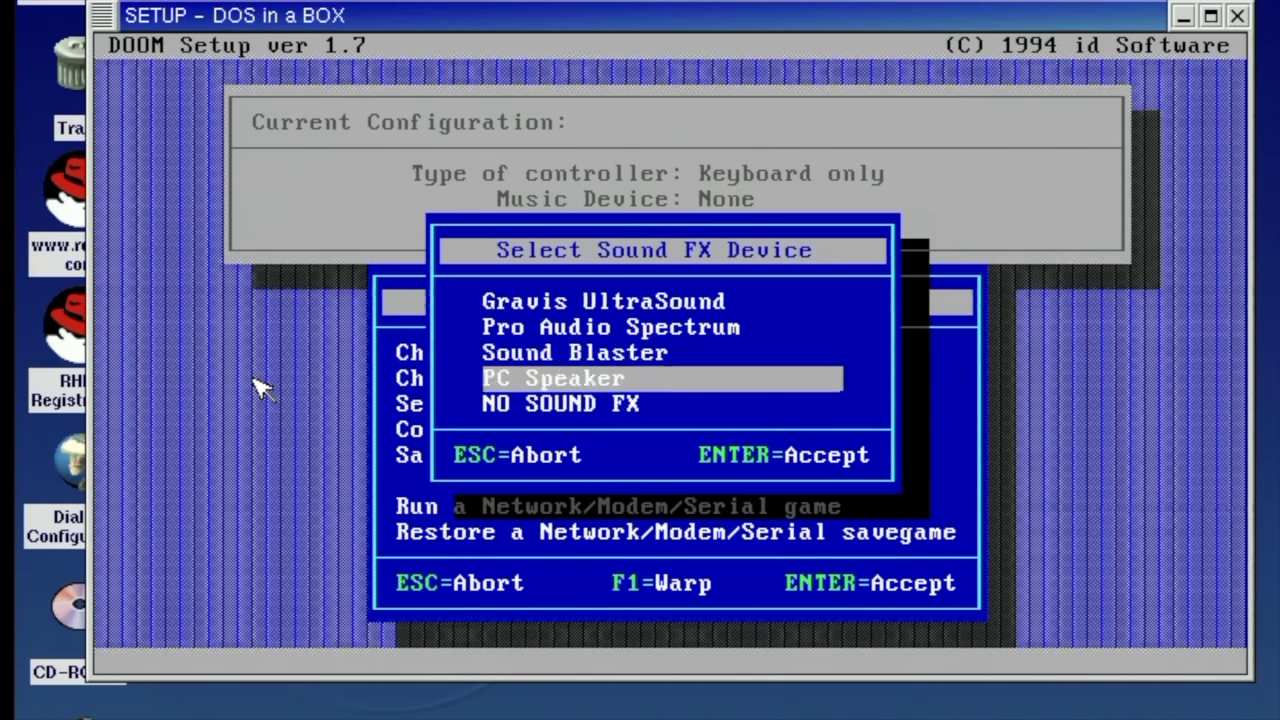
pyautogui.press('Return')
pyautogui.press('Return')
pyautogui.press('Escape')
# Go through the music sound cards in DOOM Setup and accept NO MUSIC.
pyautogui.press('Up')
pyautogui.press('Return')
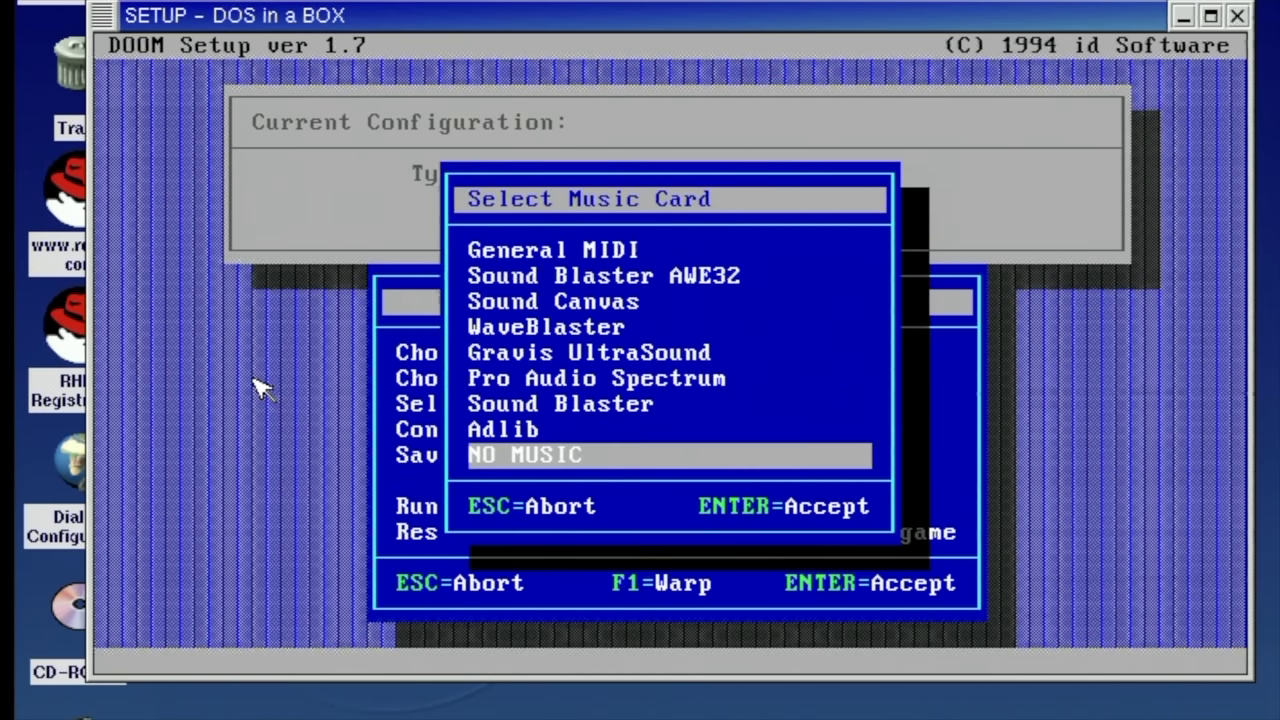
pyautogui.press('Up')
pyautogui.press('Up')
pyautogui.press('Up')
pyautogui.press('Down')
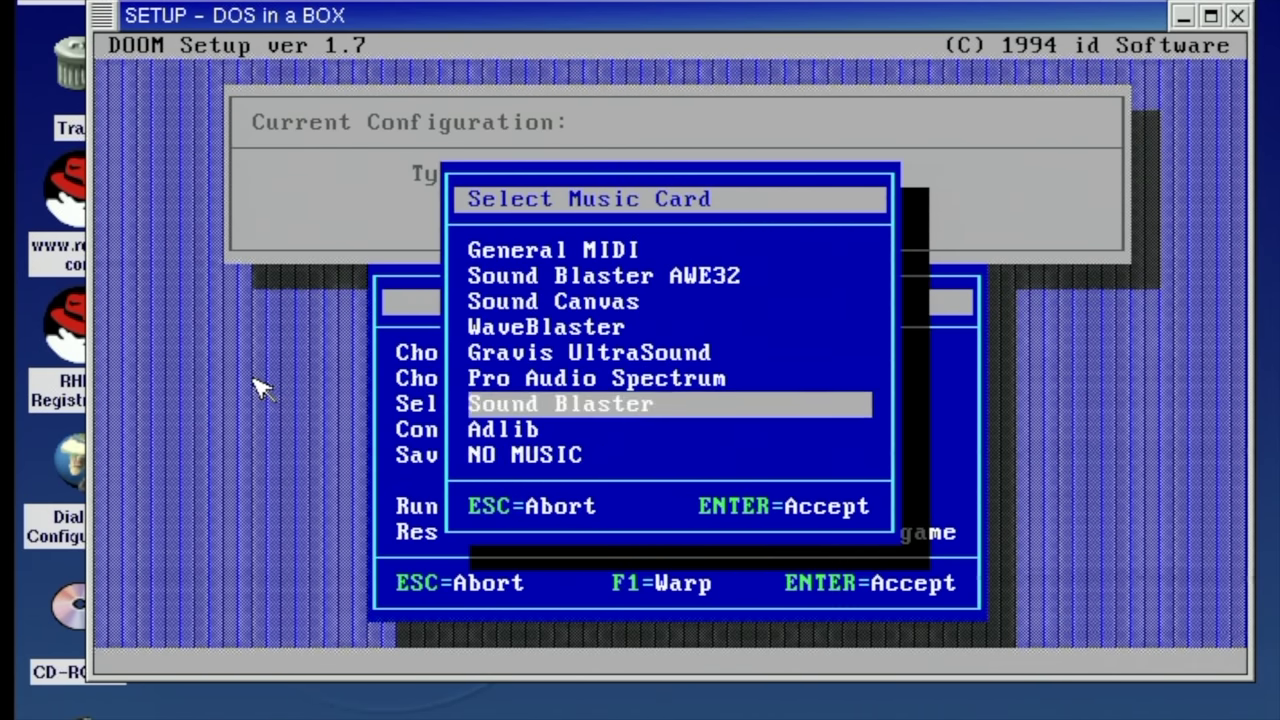
pyautogui.press('Down')
pyautogui.press('Down')
pyautogui.press('Return')
# Save the setup parameters and launch DOOM.
pyautogui.press('Down')
pyautogui.press('Down')
pyautogui.press('Down')
pyautogui.press('Down')
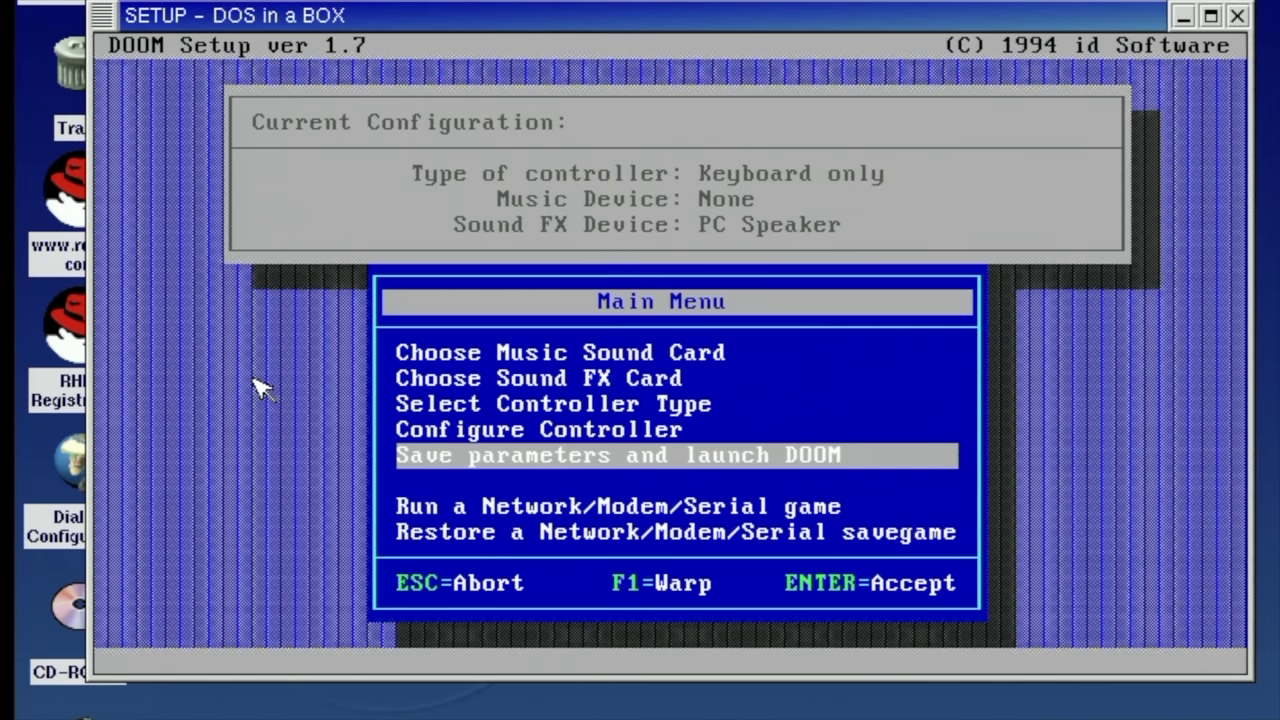
pyautogui.press('Return')
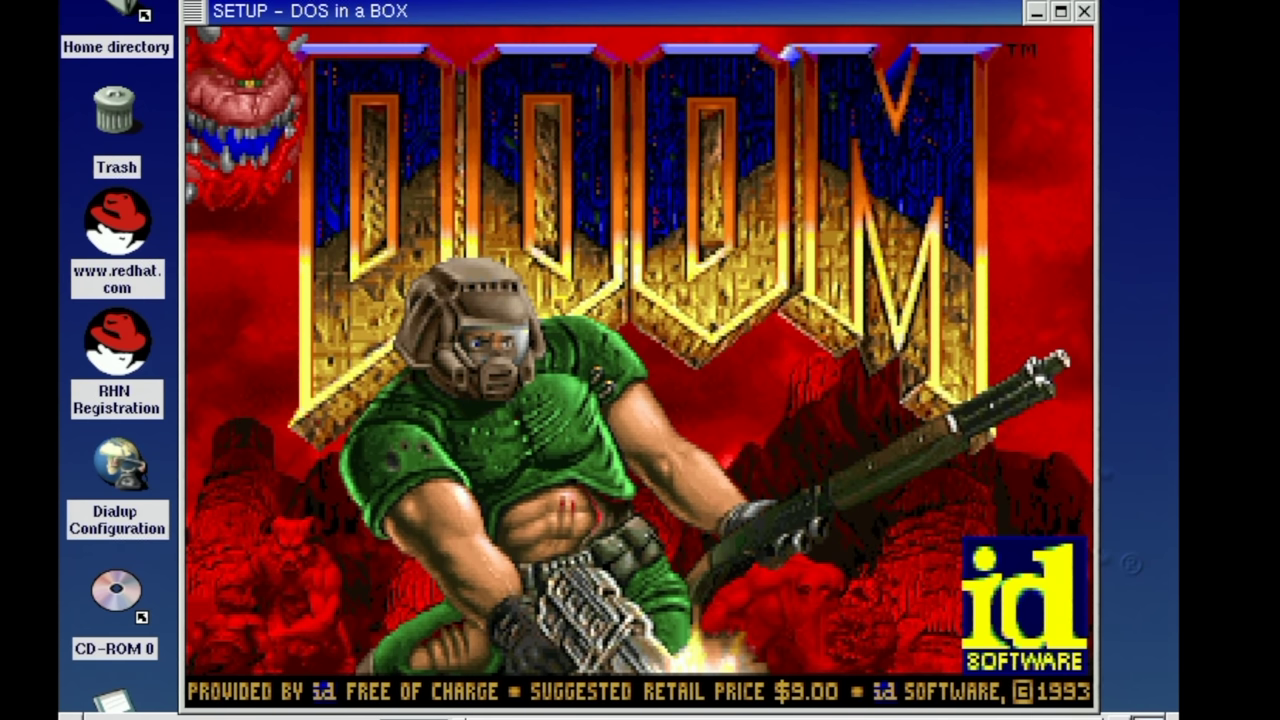
# Start a new DOOM game, accepting the preselected episode and skill level.
pyautogui.press('Escape')
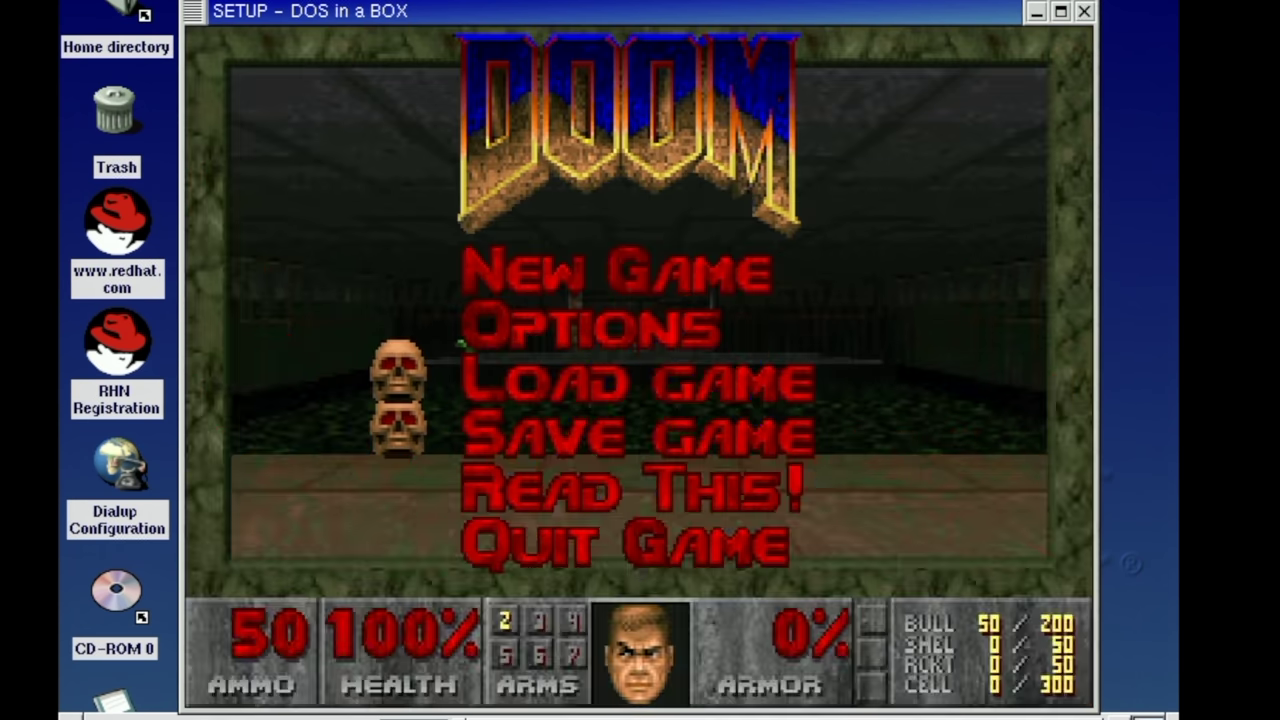
pyautogui.press('Up')
pyautogui.press('Up')
pyautogui.press('Return')
pyautogui.press('Return')
pyautogui.press('Return')
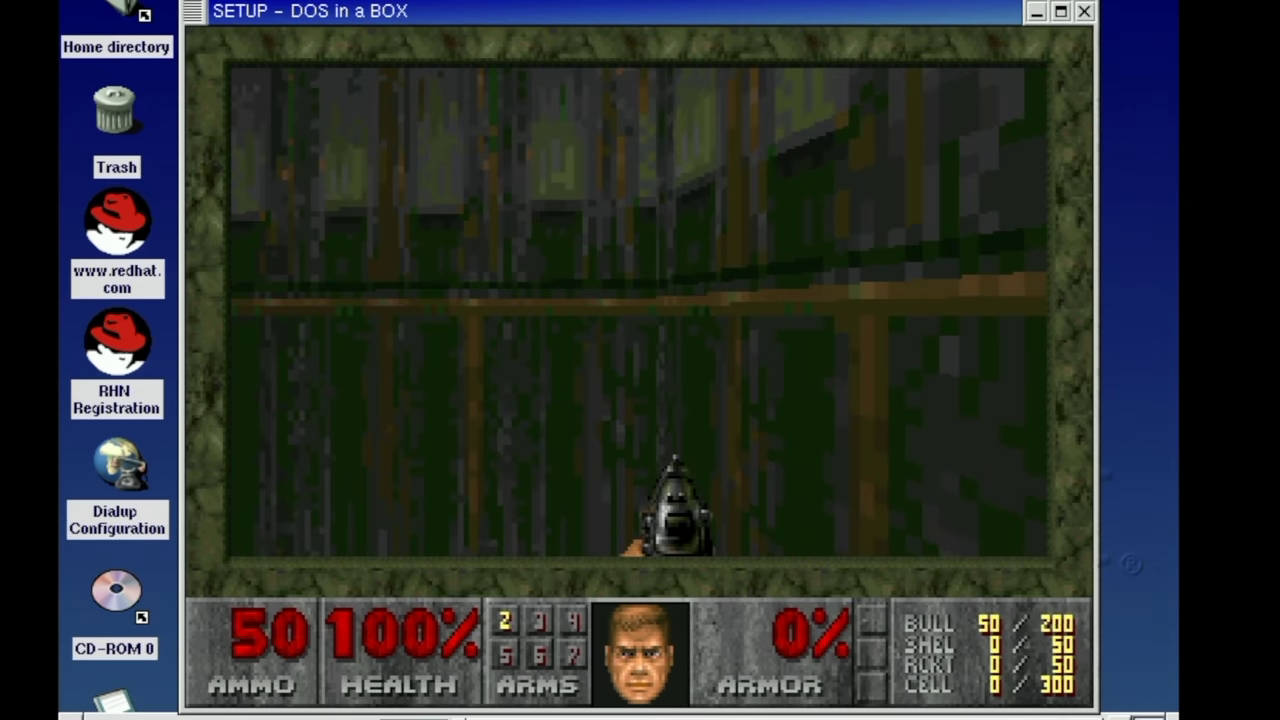
# Turn and walk the player through the opening room of the level, and bring up the game's main menu.
pyautogui.press('Left')
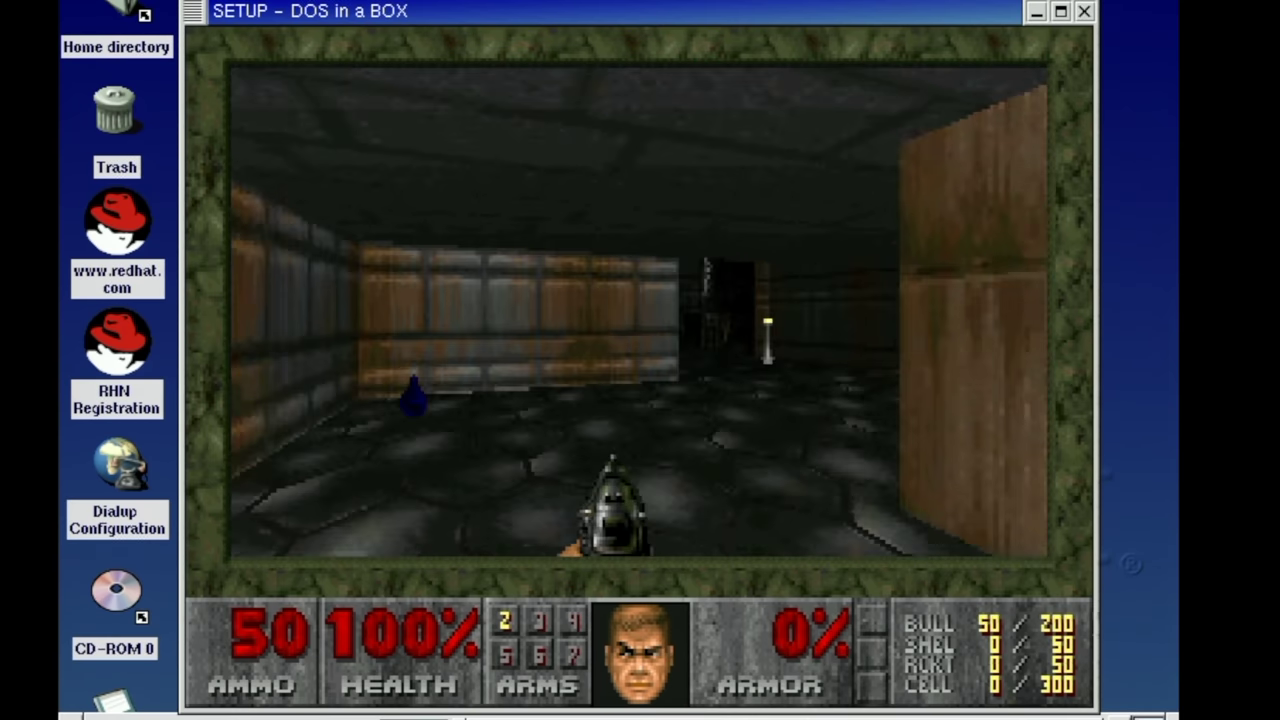
pyautogui.press('Left')
pyautogui.press('Up')
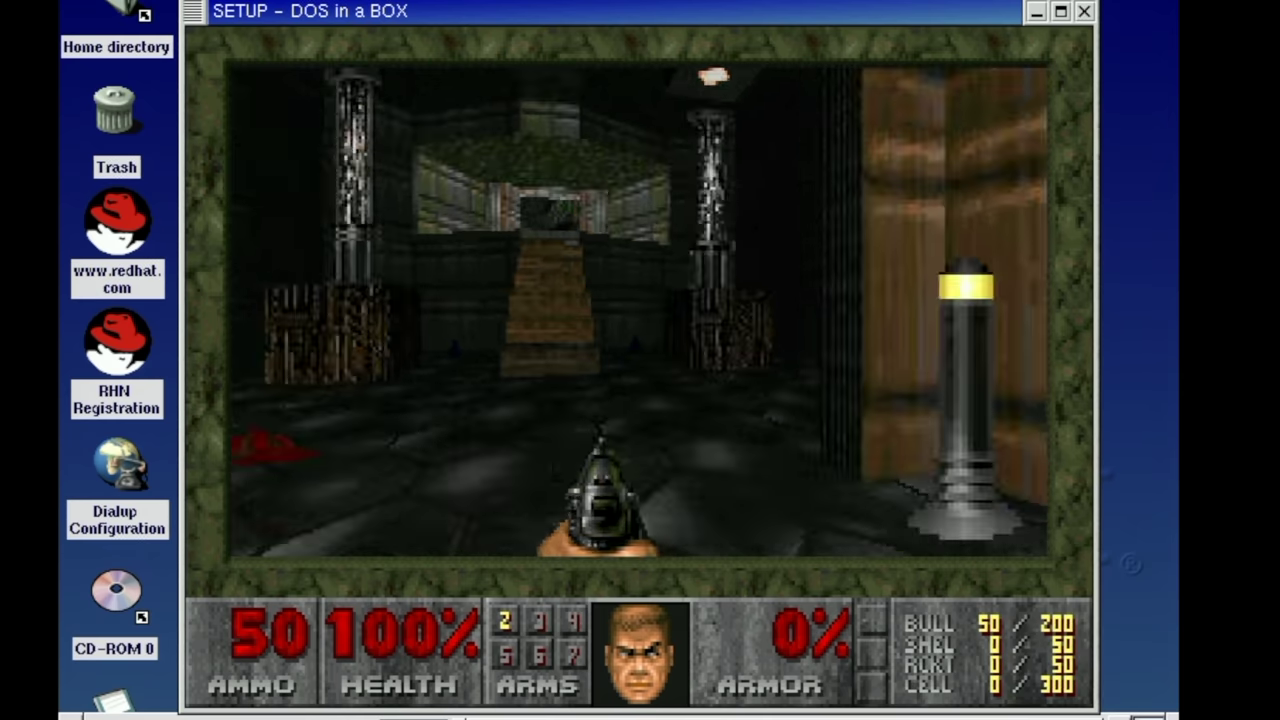
pyautogui.press('Right')
pyautogui.press('Escape')
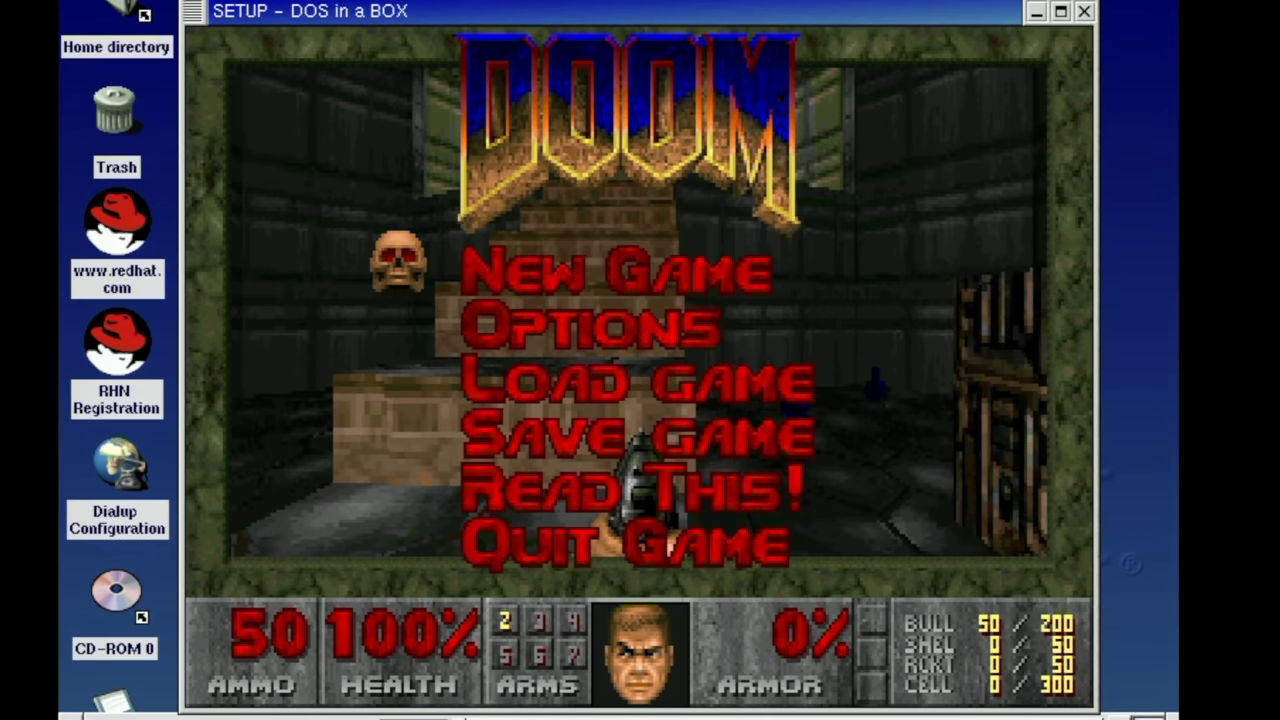
# Open the Options entry of DOOM's main menu.
pyautogui.press('Down')
pyautogui.press('Return')
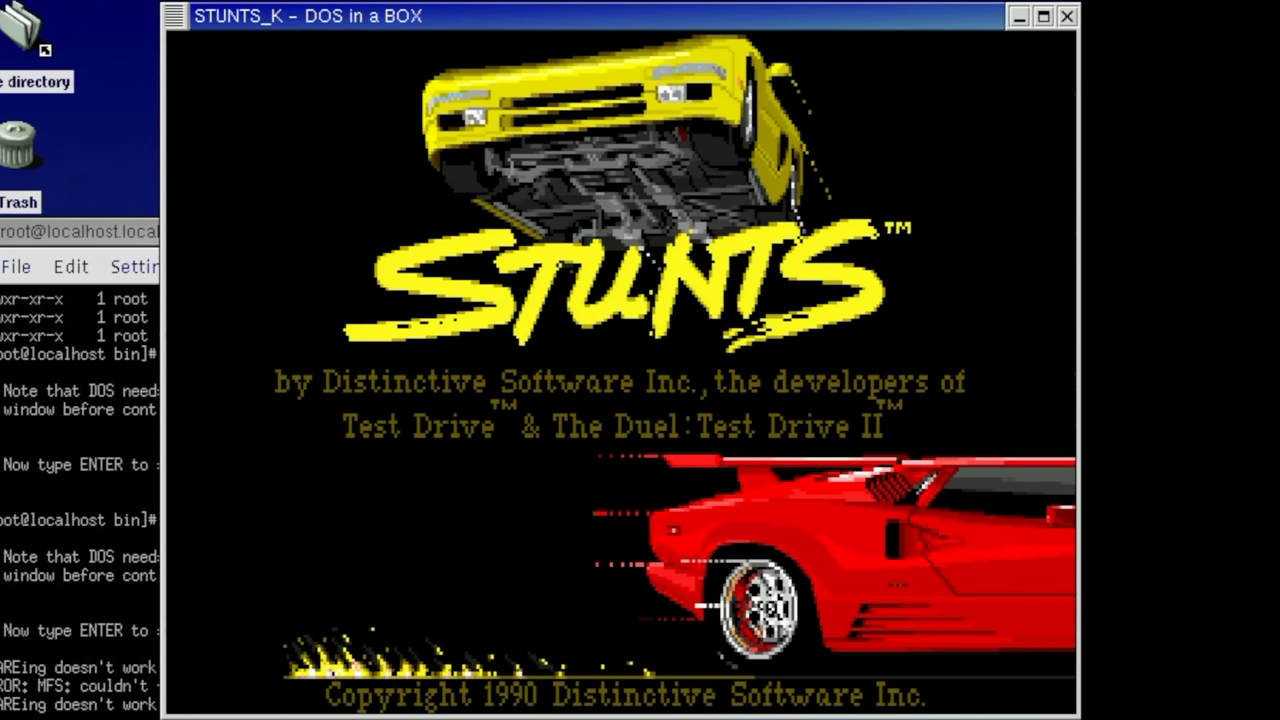
# Start a race from the Stunts title screen and drive the car along the road toward the ramp, shifting up gears.
pyautogui.press('Return')
pyautogui.press('Return')
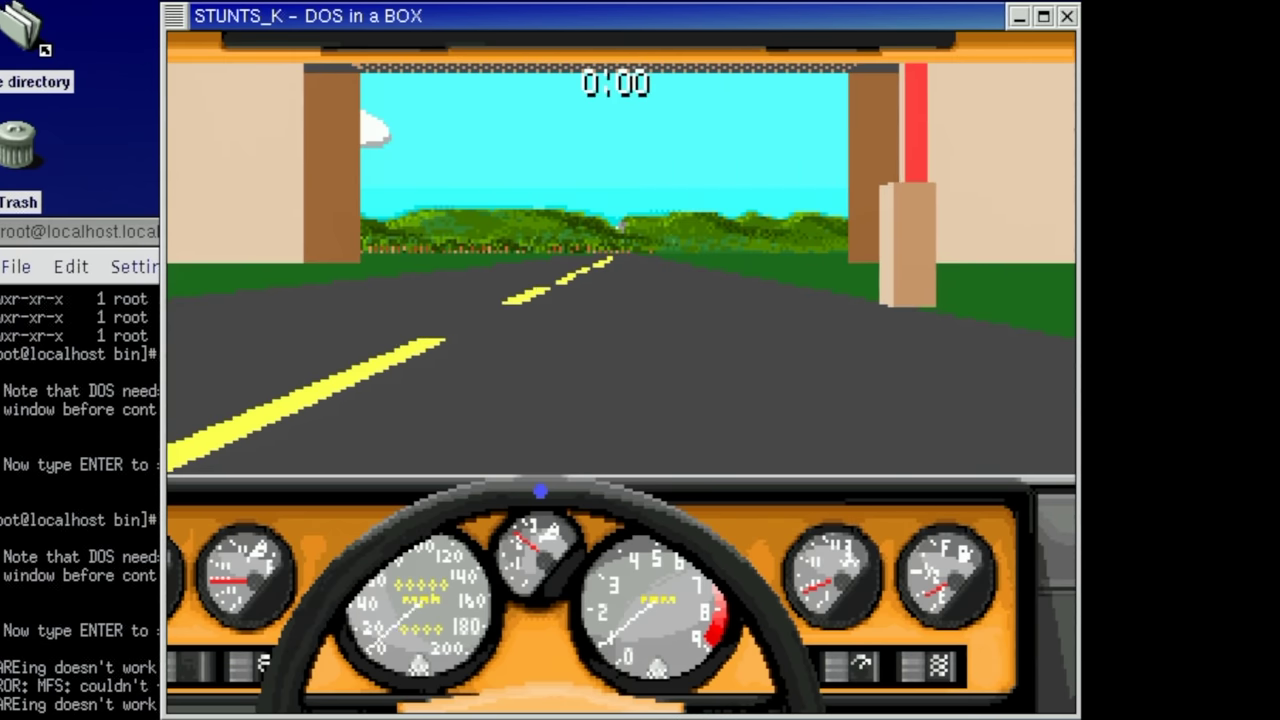
pyautogui.press('Up')
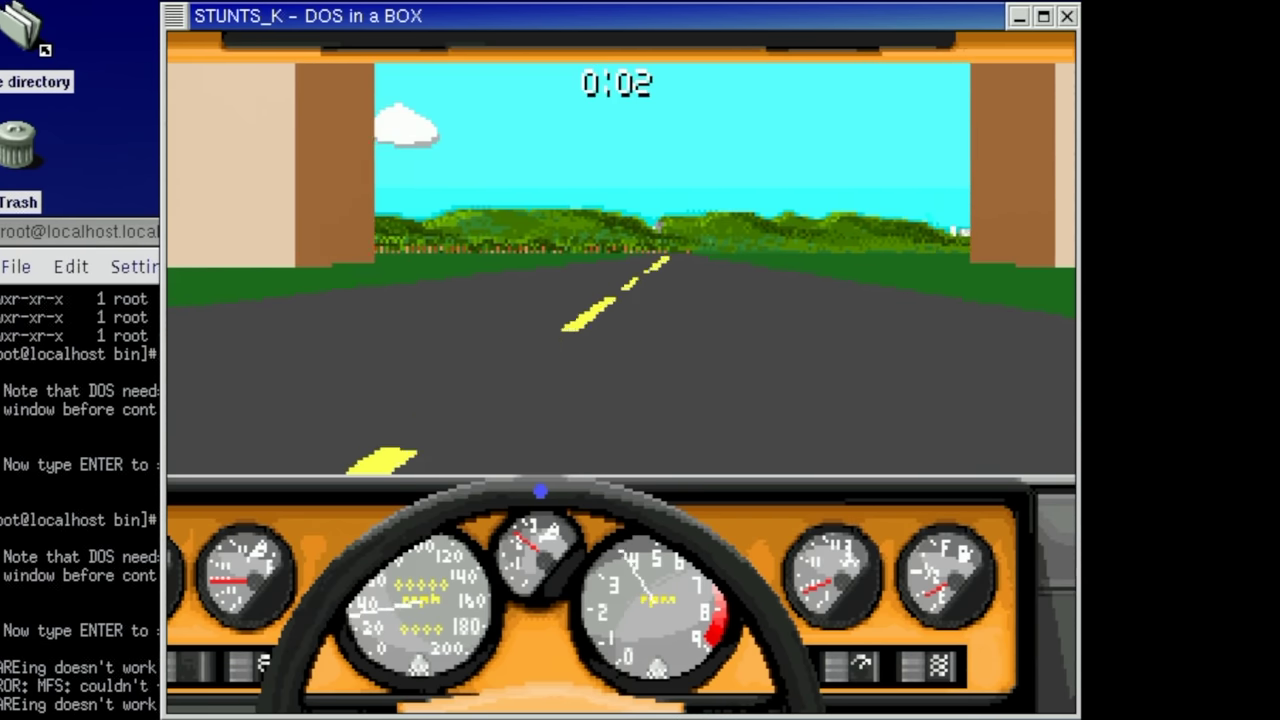
pyautogui.press('Right')
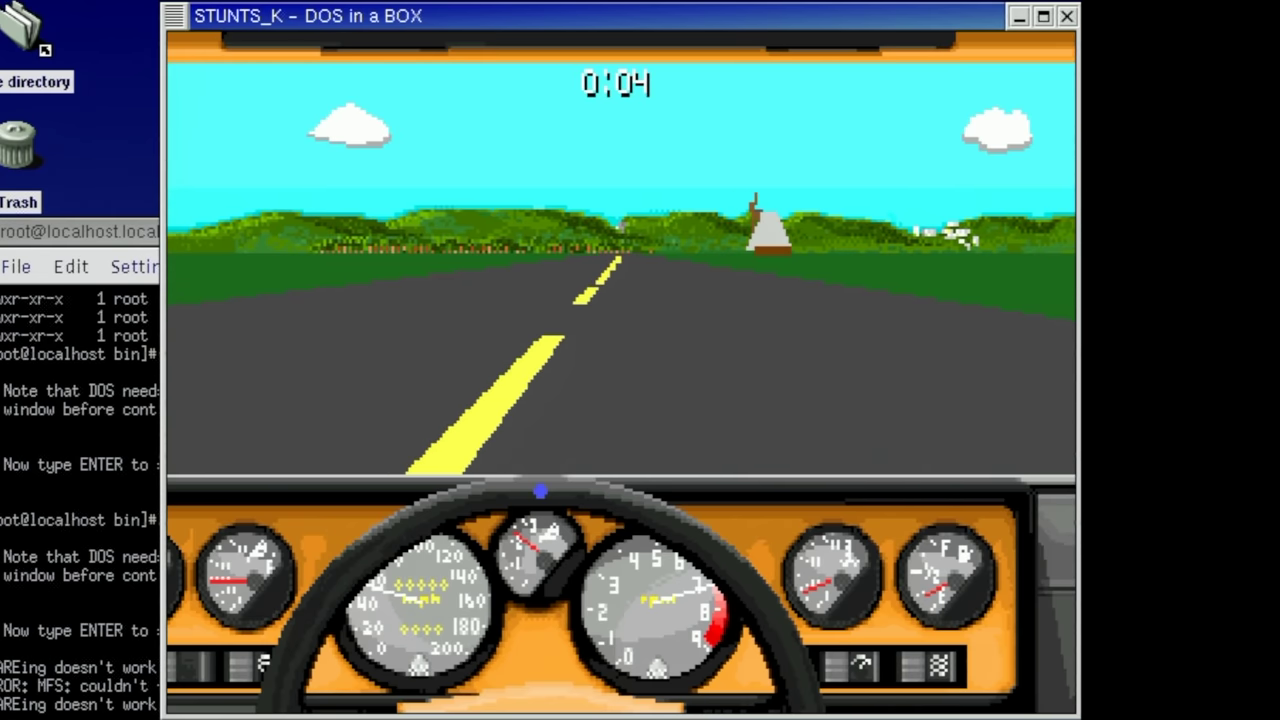
pyautogui.press('a')
pyautogui.press('Right')
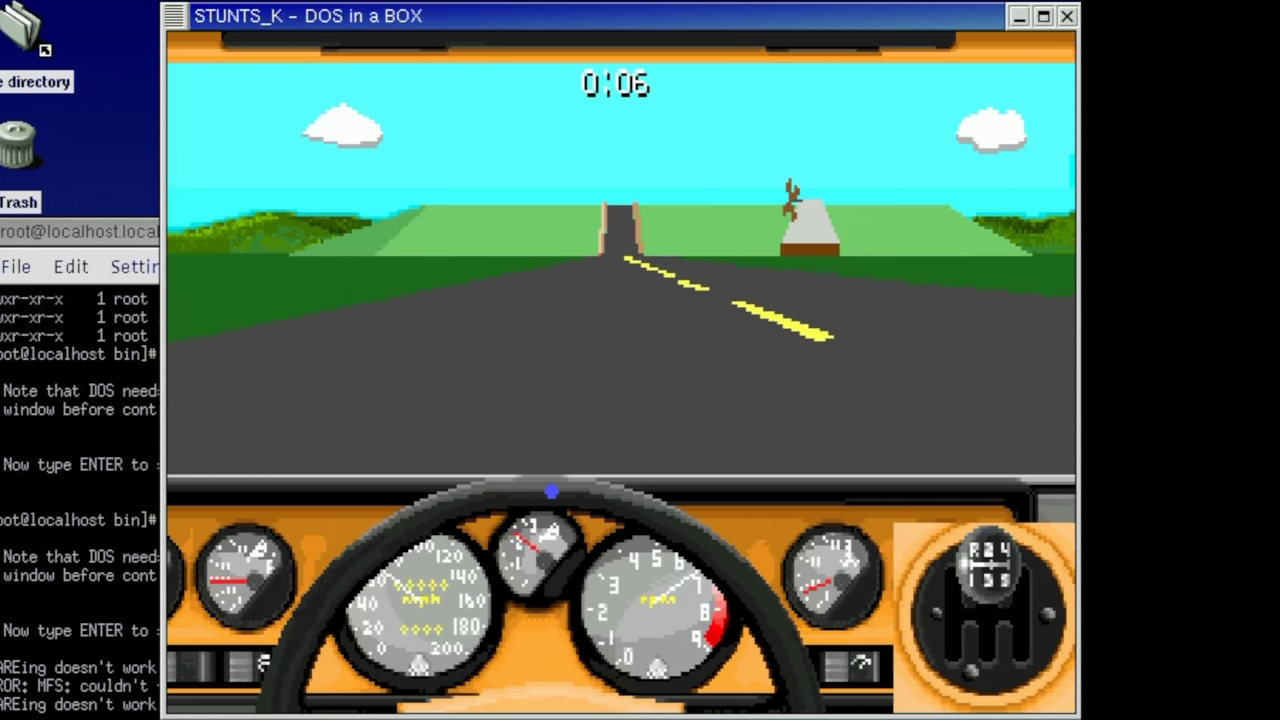
pyautogui.press('Left')
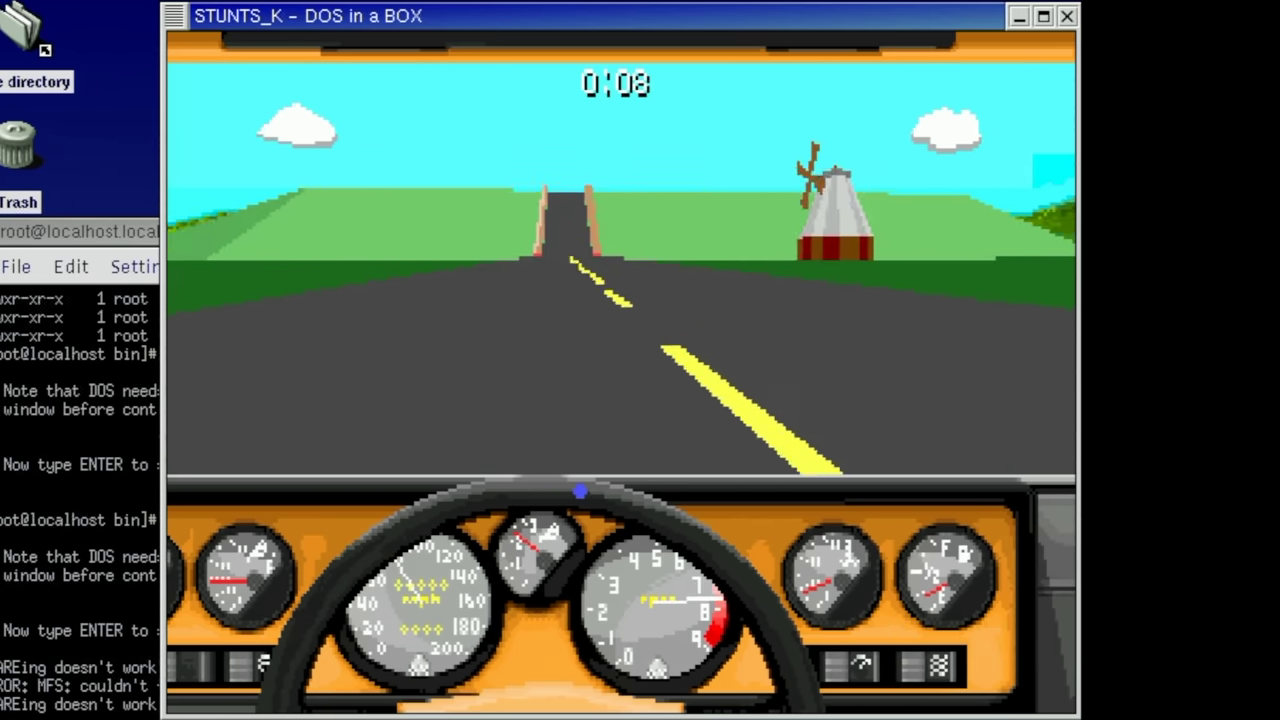
pyautogui.press('a')
pyautogui.press('Left')
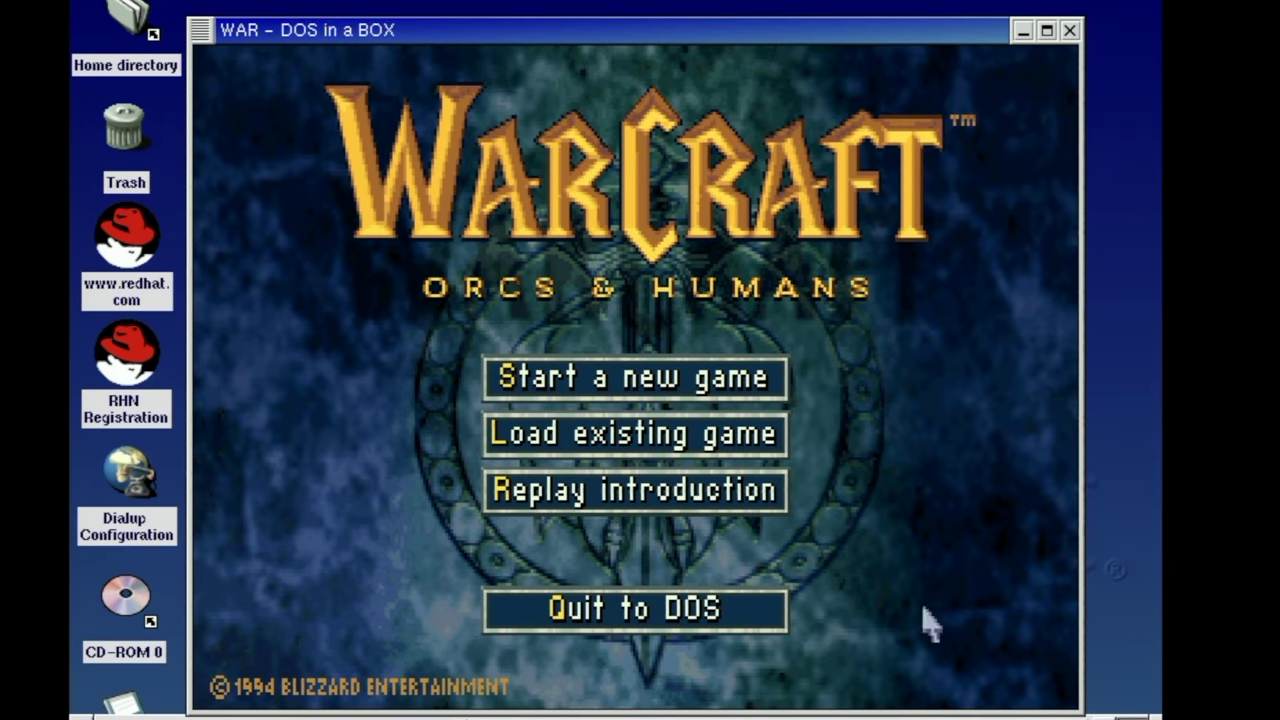
# Start a new Warcraft game with the Orc campaign.
pyautogui.click(608, 380)
pyautogui.click(581, 392)
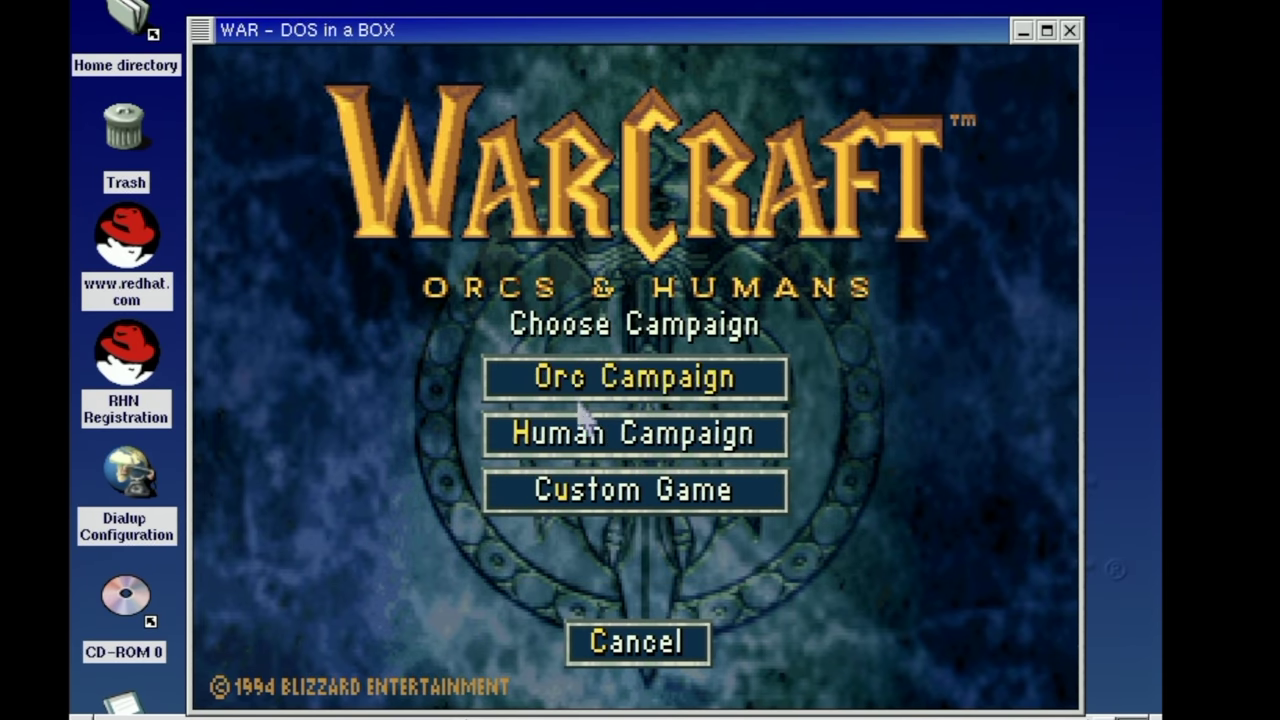
pyautogui.click(580, 391)
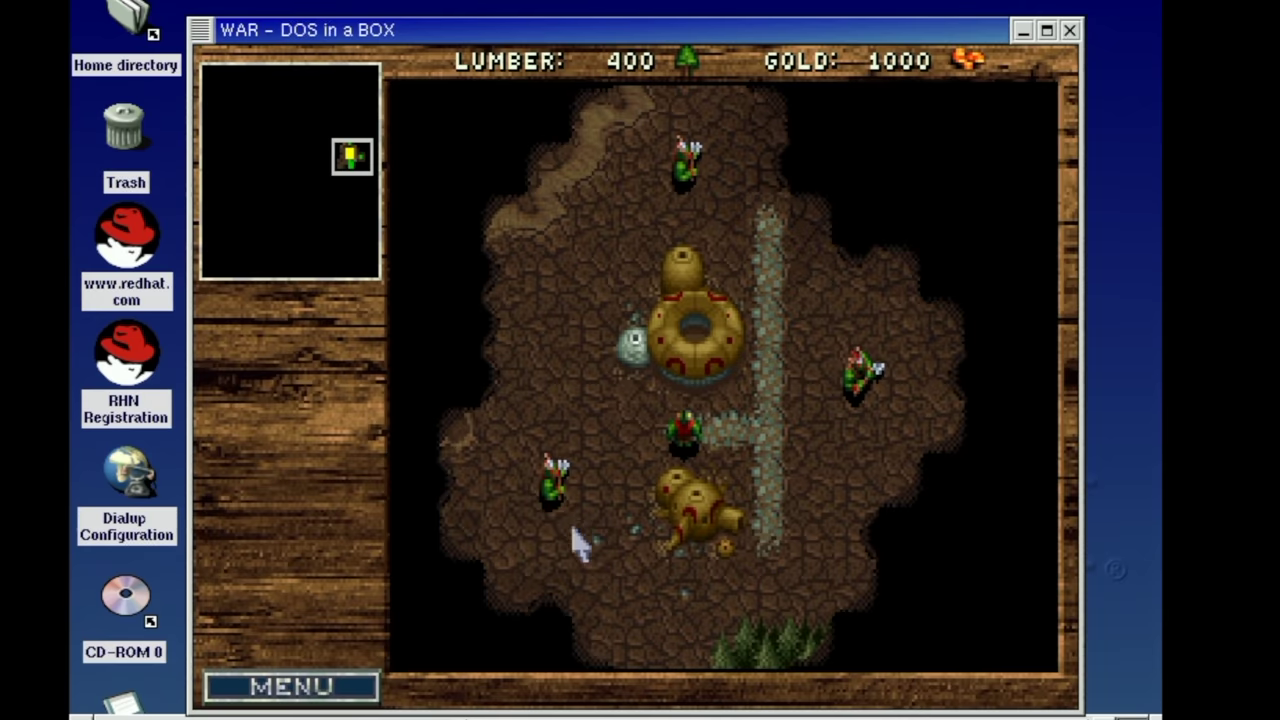
# Order the three grunts to attack-move: one to the map's southwest, one to the northwest and one to the centre.
pyautogui.click(549, 485)
pyautogui.press('a')
pyautogui.click(247, 265)
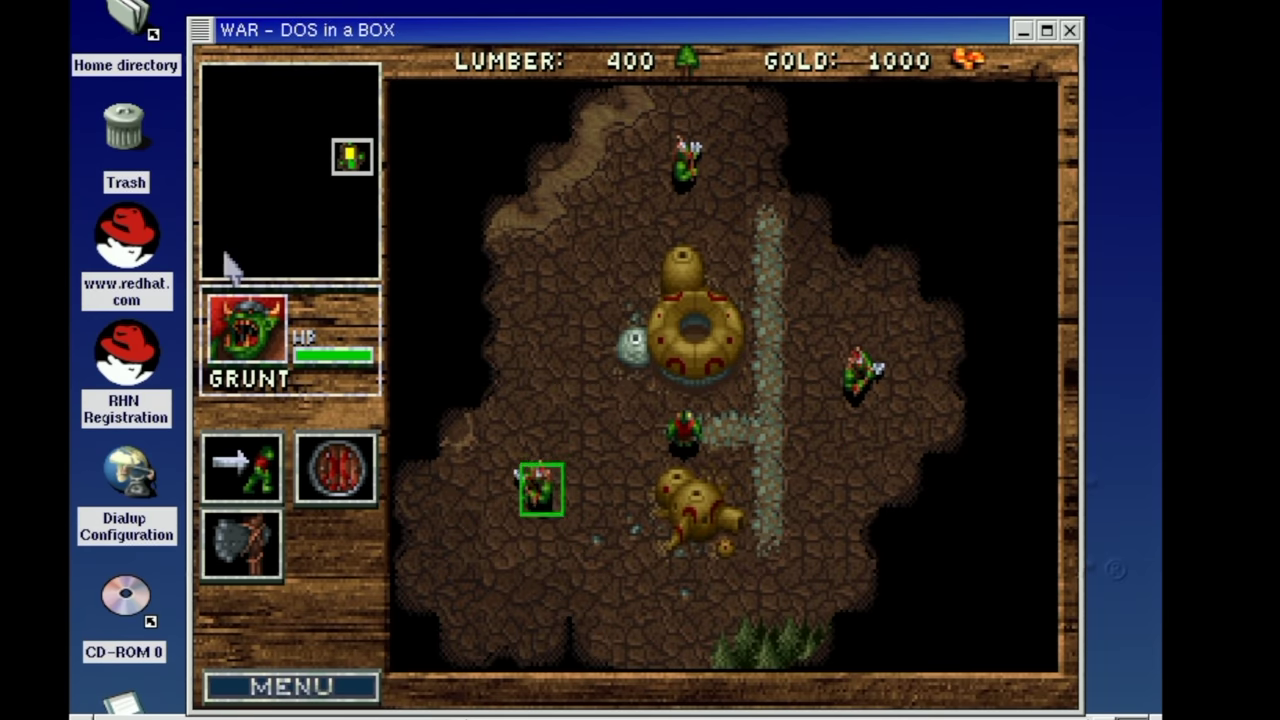
pyautogui.click(684, 160)
pyautogui.press('a')
pyautogui.click(223, 91)
pyautogui.click(857, 370)
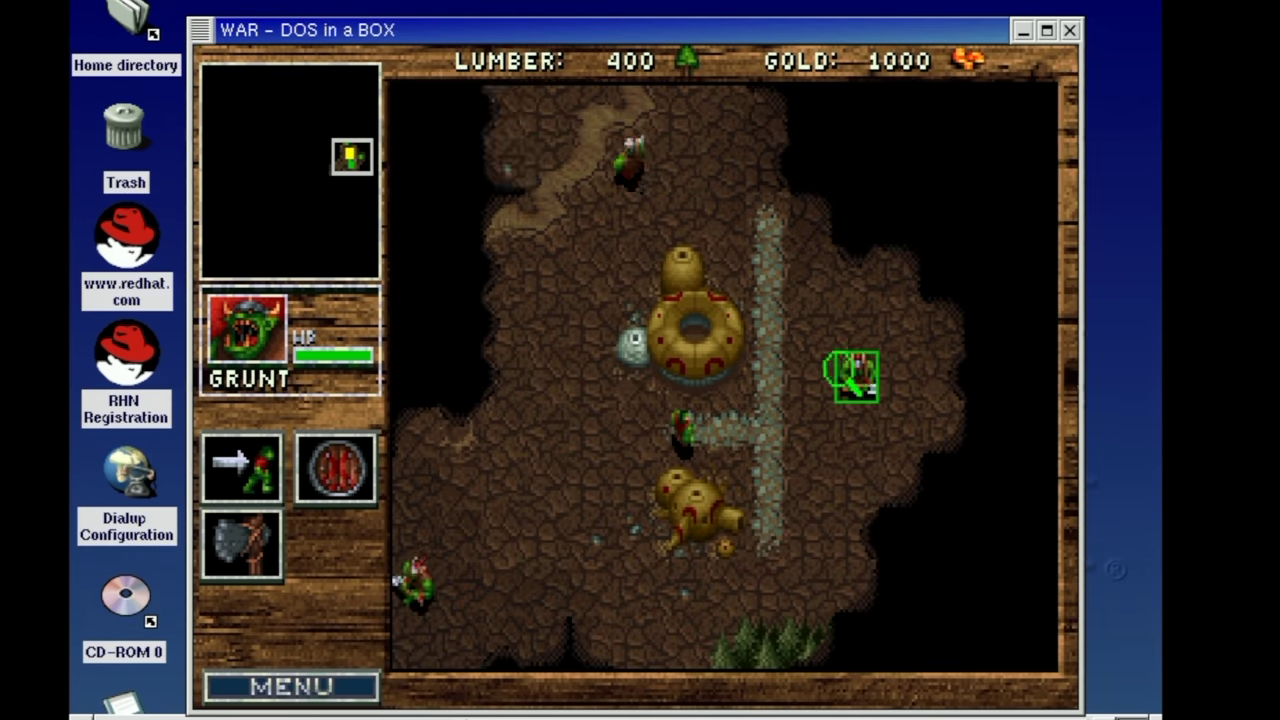
pyautogui.press('a')
pyautogui.click(277, 151)
pyautogui.click(1040, 243)
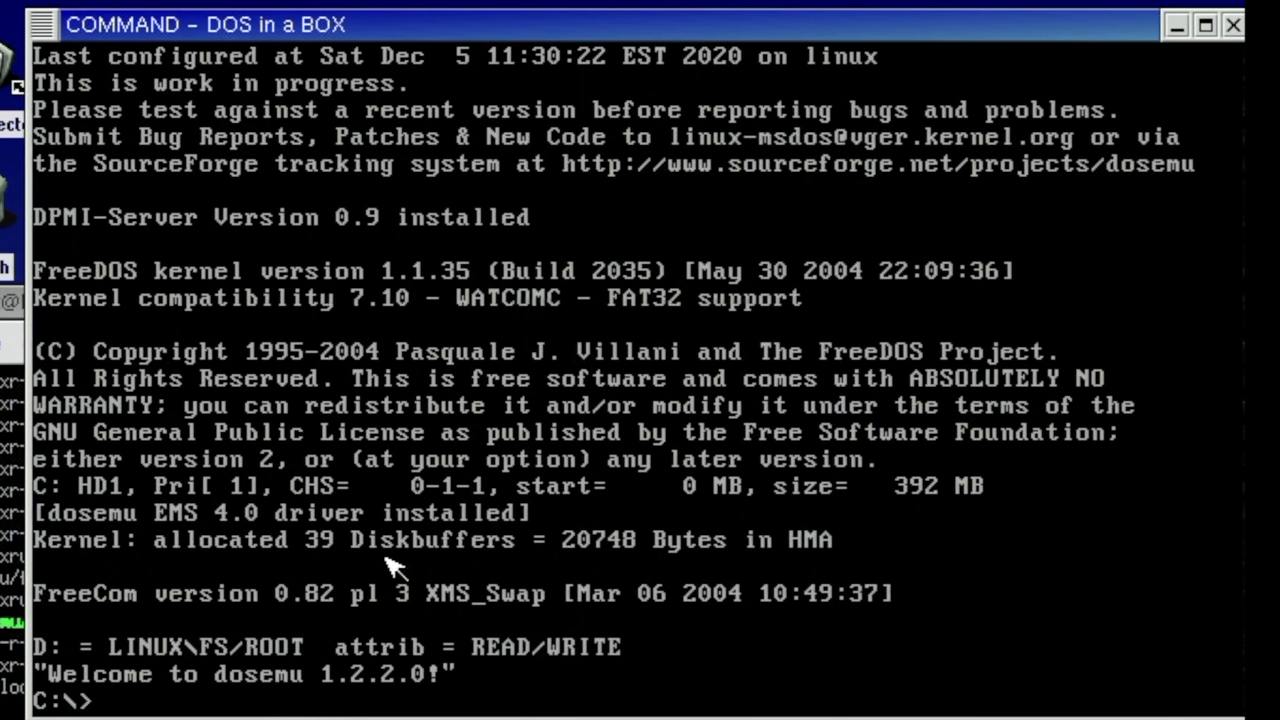
# List the root directory of drive C: and change into the qb45 directory.
pyautogui.write('ir')
pyautogui.press('Return')
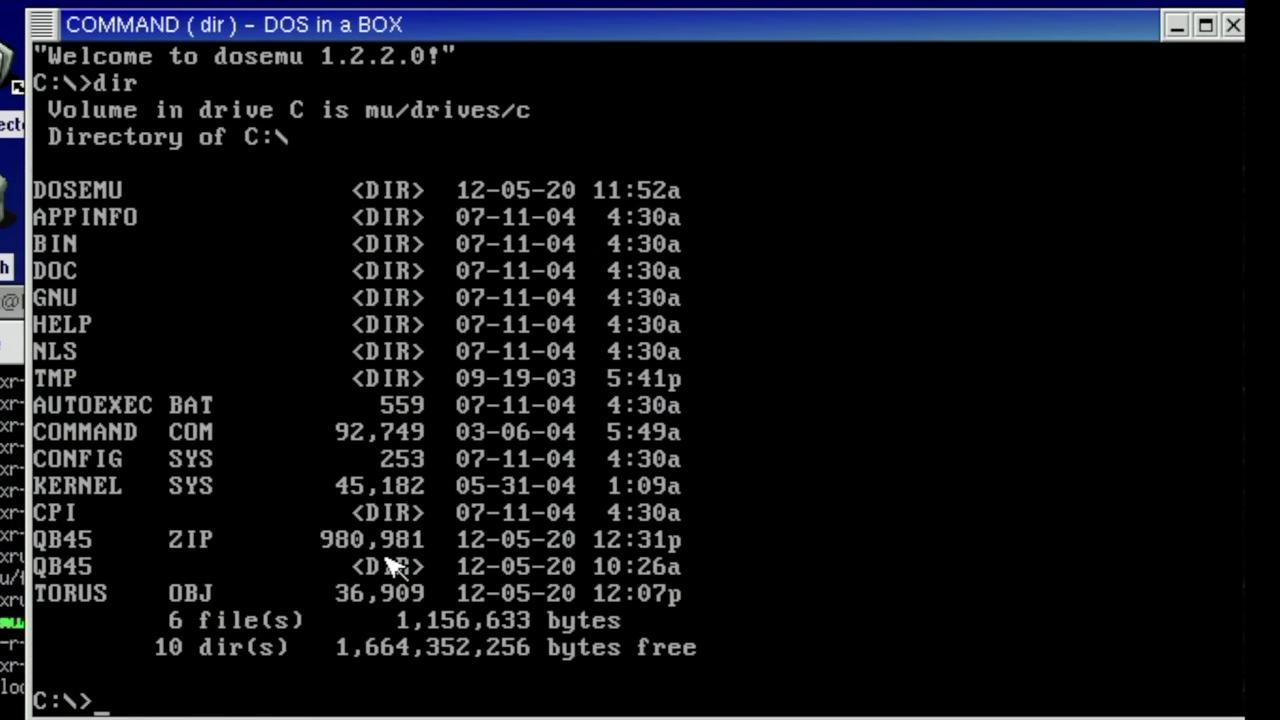
pyautogui.write('cd qb45')
pyautogui.press('Return')
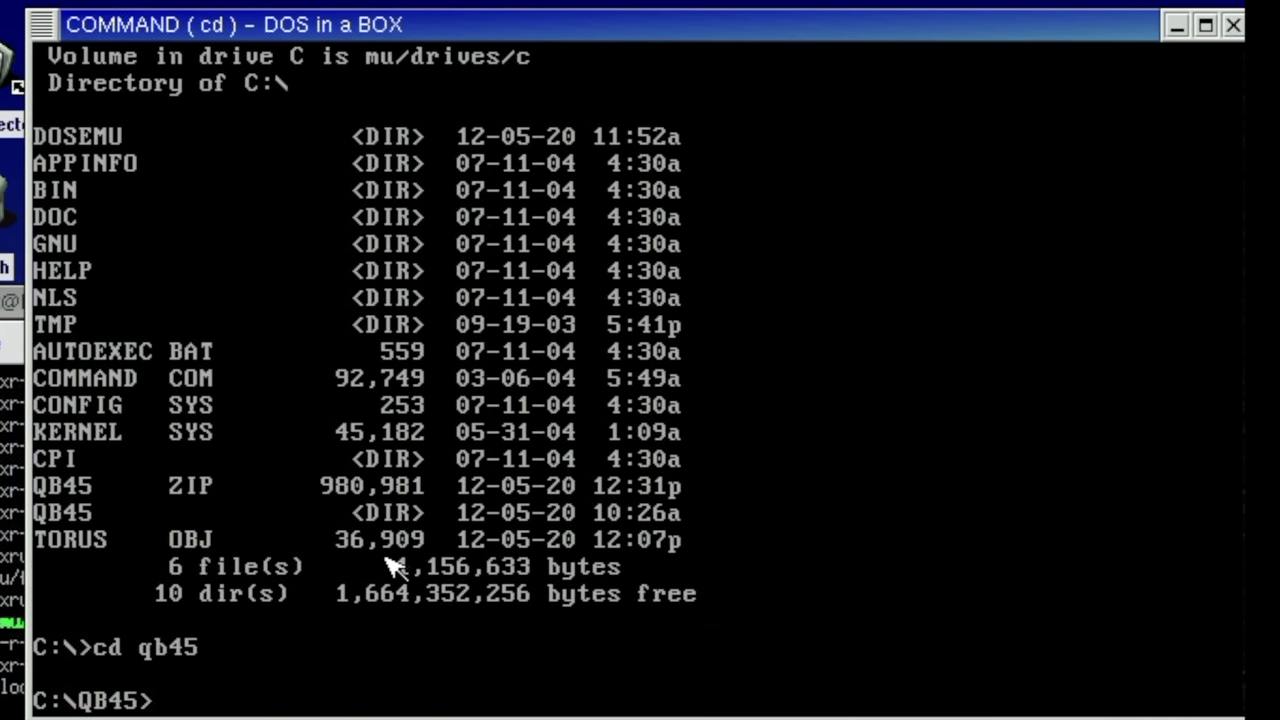
# Try the command qb45, launch QuickBASIC with qb, and dismiss its welcome dialog.
pyautogui.write('qb45')
pyautogui.press('Return')
pyautogui.write('q')
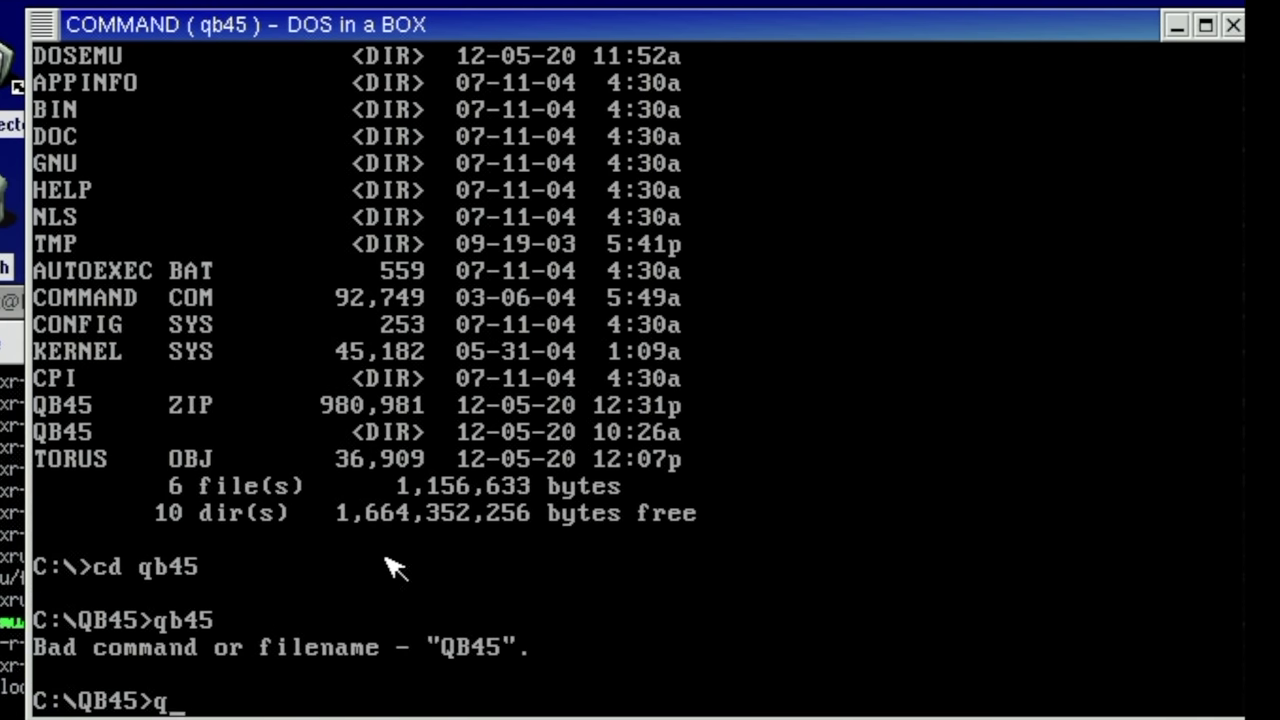
pyautogui.write('b')
pyautogui.press('Return')
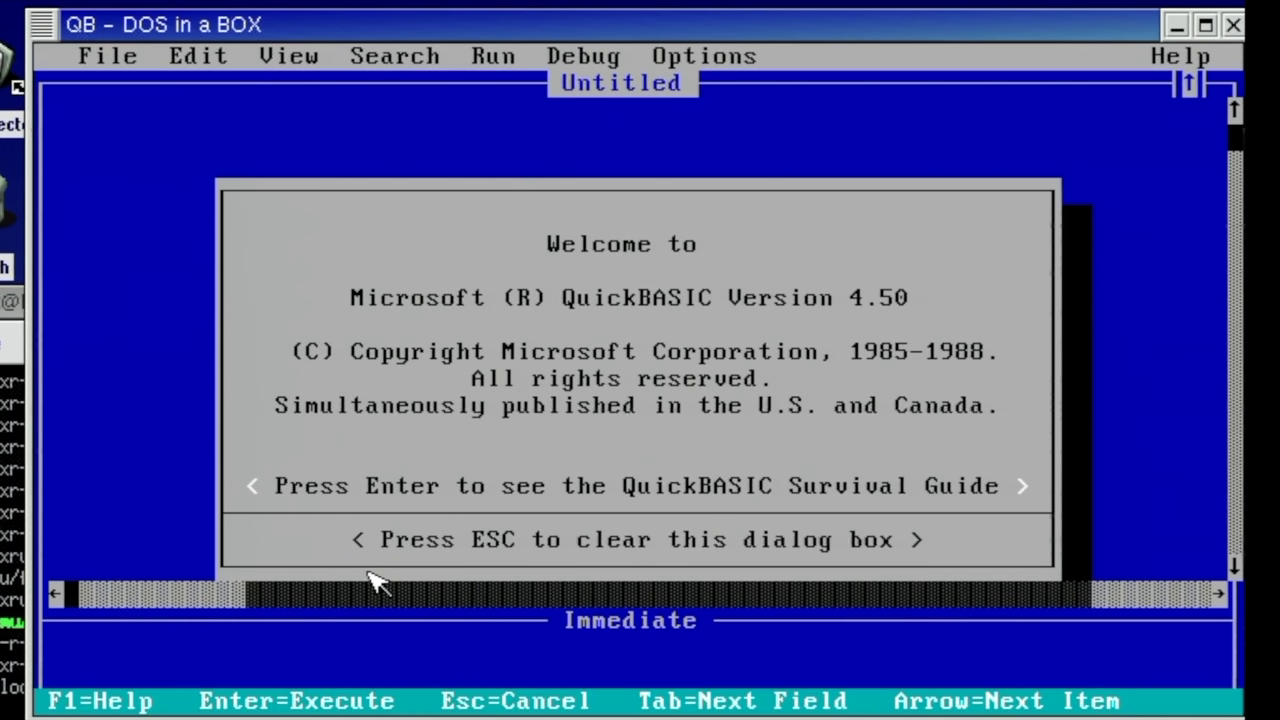
pyautogui.press('Escape')
# Open the sample program TORUS.BAS in QuickBASIC.
pyautogui.click(118, 62)
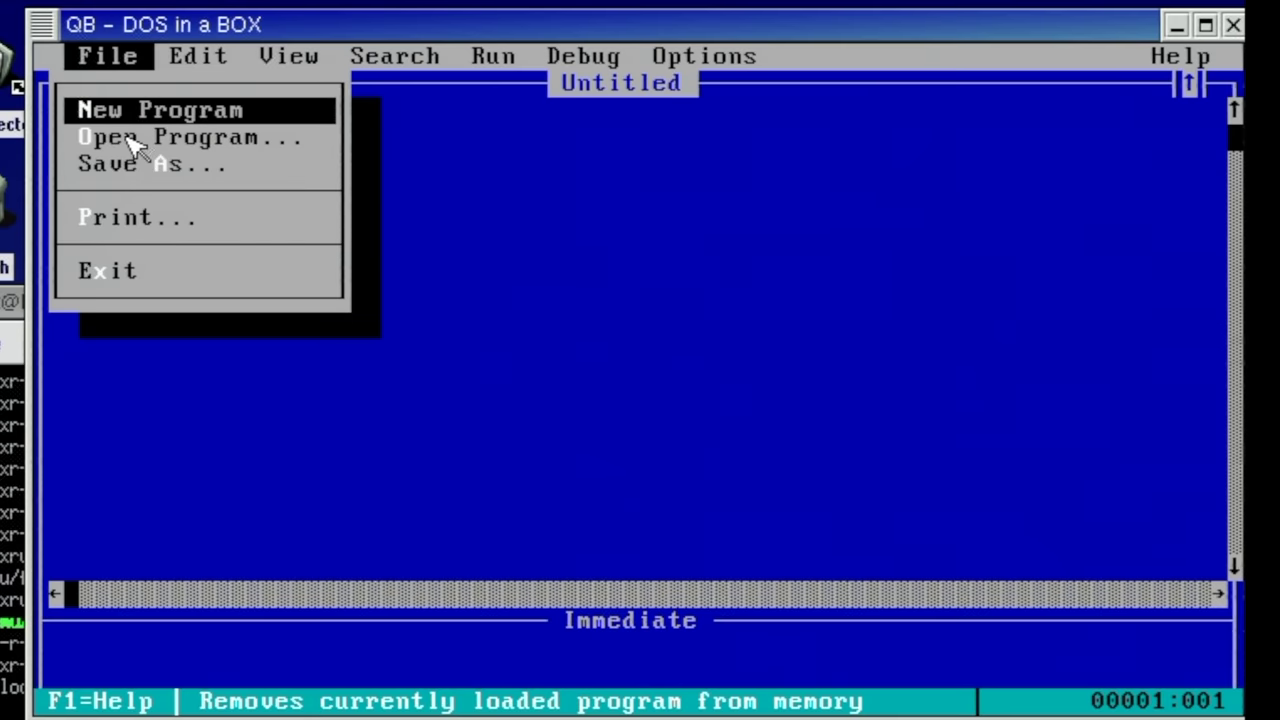
pyautogui.click(138, 138)
pyautogui.doubleClick(247, 487)
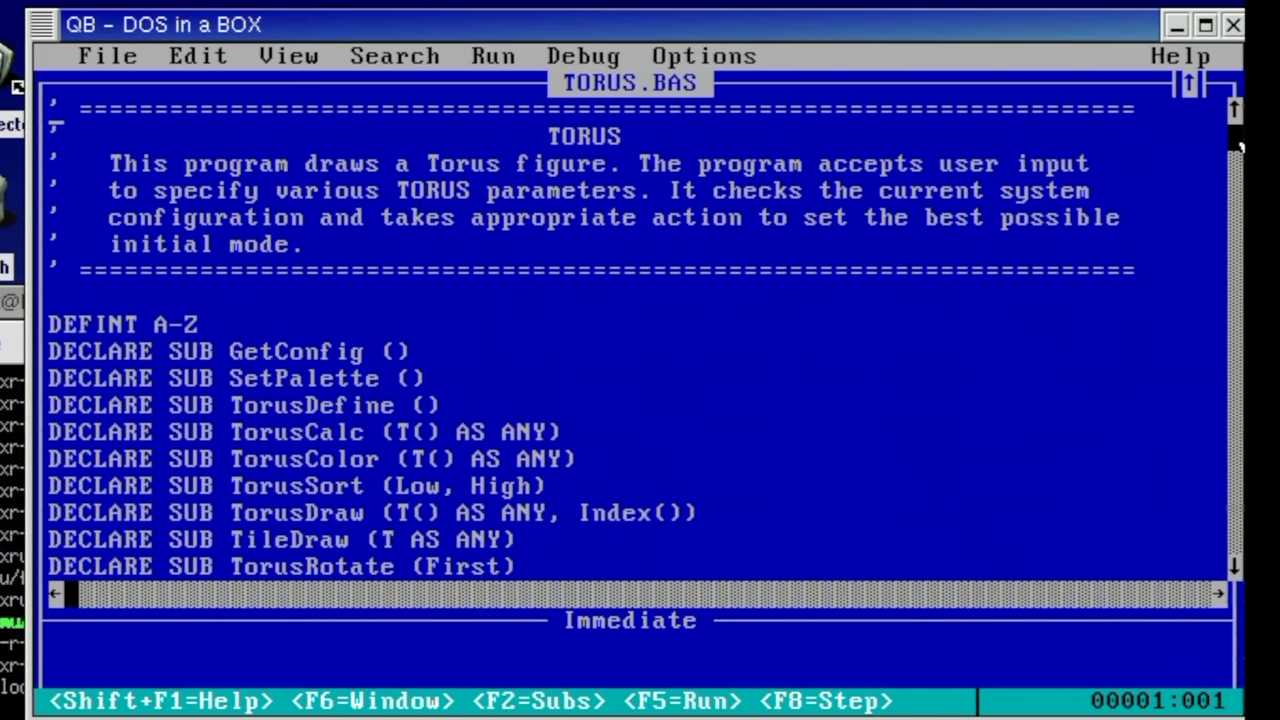
# Look through the TORUS.BAS source code down to its end and return to the beginning.
pyautogui.moveTo(1237, 150); pyautogui.dragTo(1237, 285)
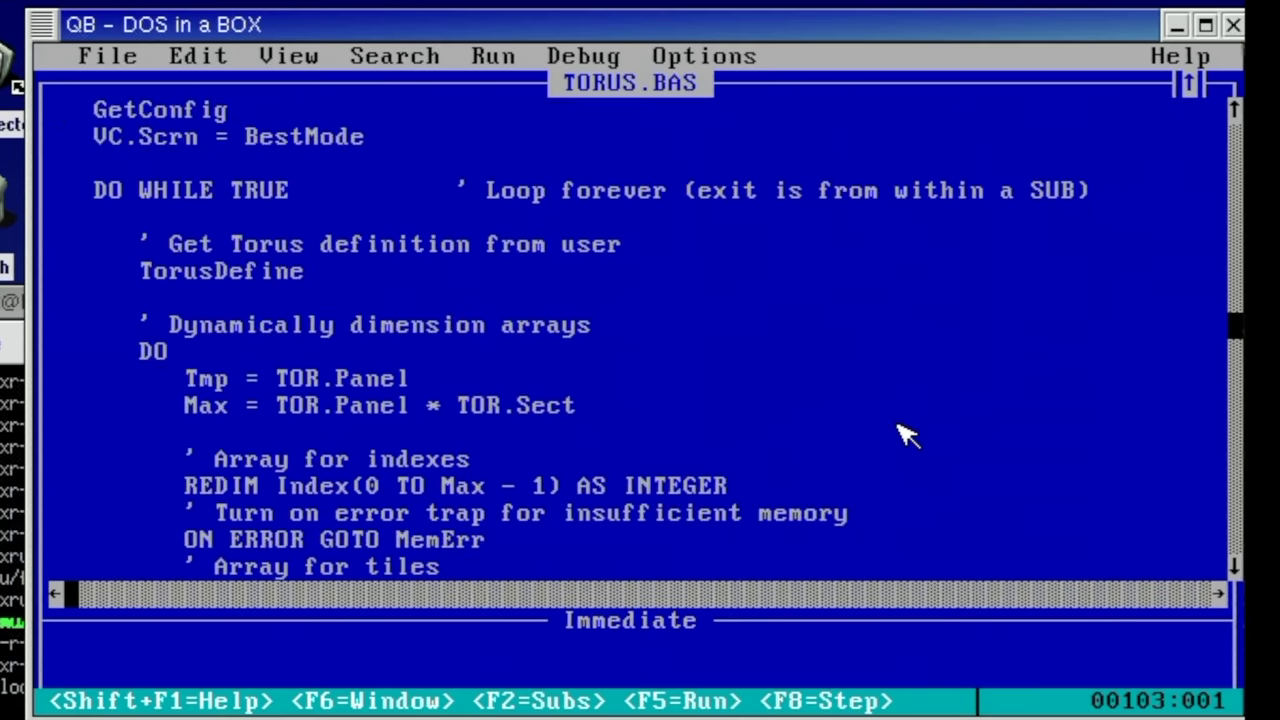
pyautogui.press('pagedown')
pyautogui.press('pagedown')
pyautogui.press('pagedown')
pyautogui.press('pagedown')
pyautogui.press('pagedown')
pyautogui.press('pagedown')
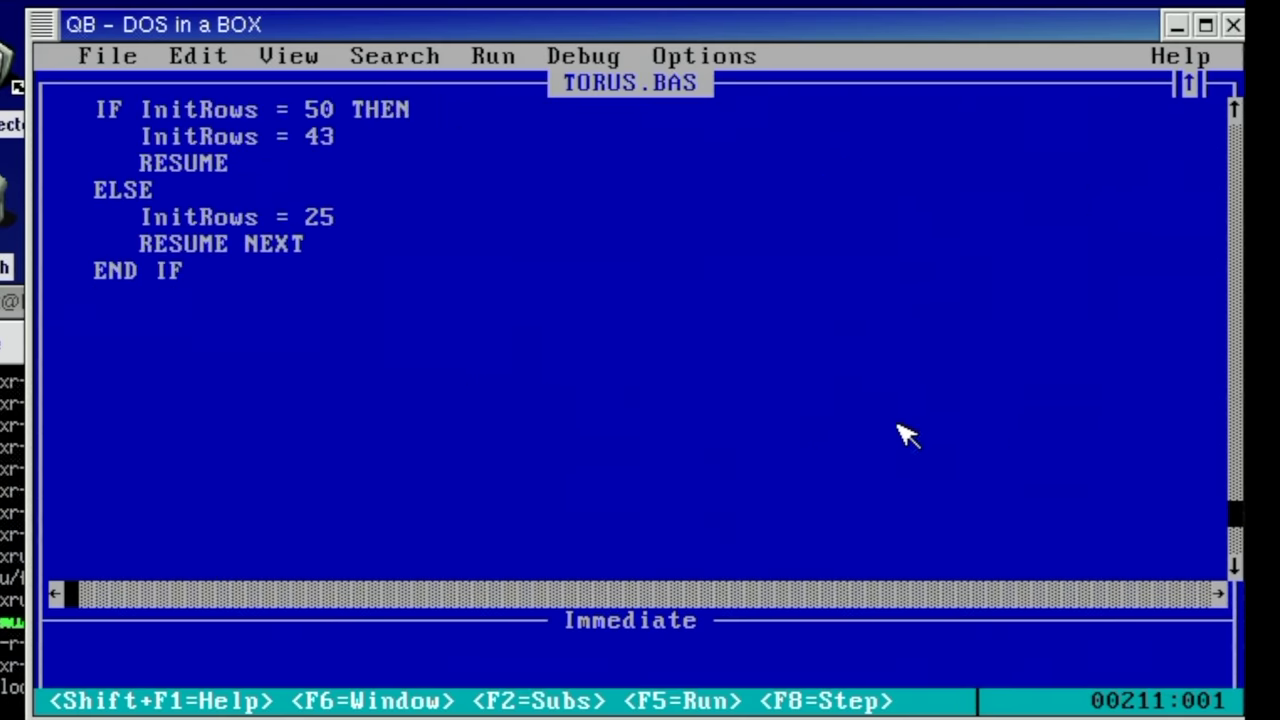
pyautogui.press('pageup')
pyautogui.press('pageup')
pyautogui.press('pageup')
pyautogui.press('pageup')
pyautogui.press('pageup')
pyautogui.press('pageup')
pyautogui.press('pageup')
pyautogui.press('pageup')
pyautogui.press('pageup')
pyautogui.press('pageup')
pyautogui.press('pageup')
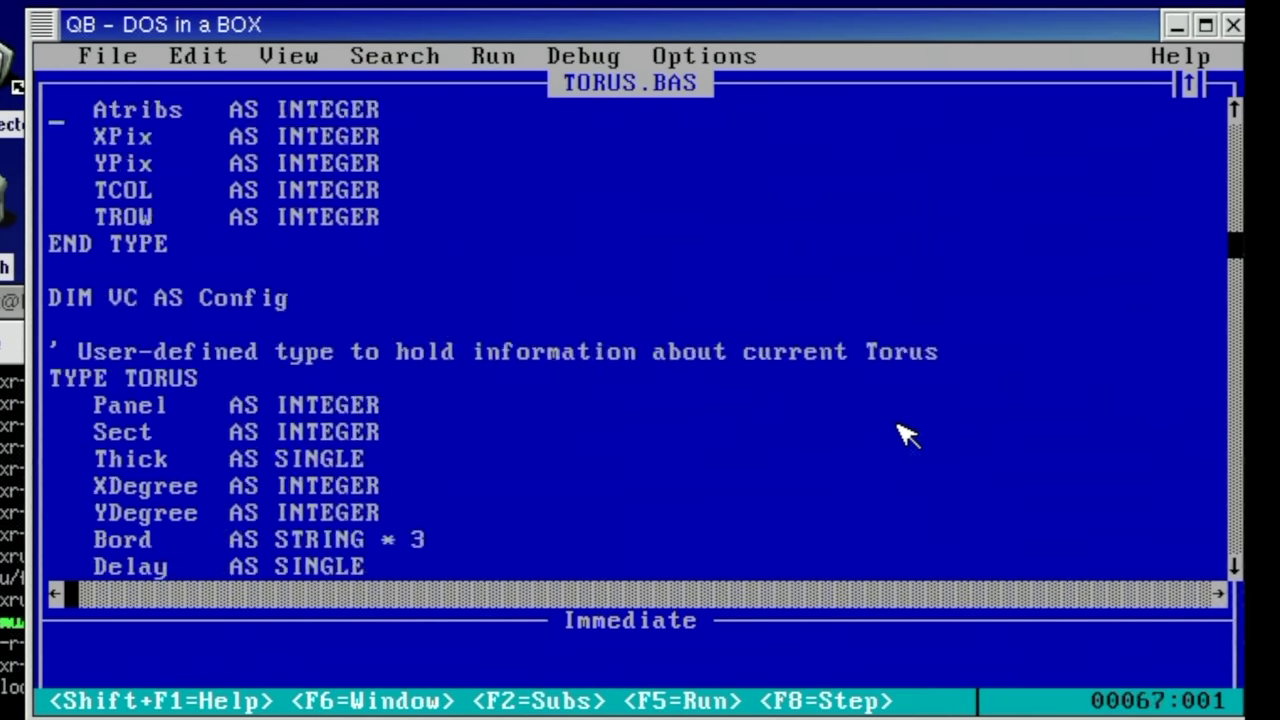
pyautogui.press('pageup')
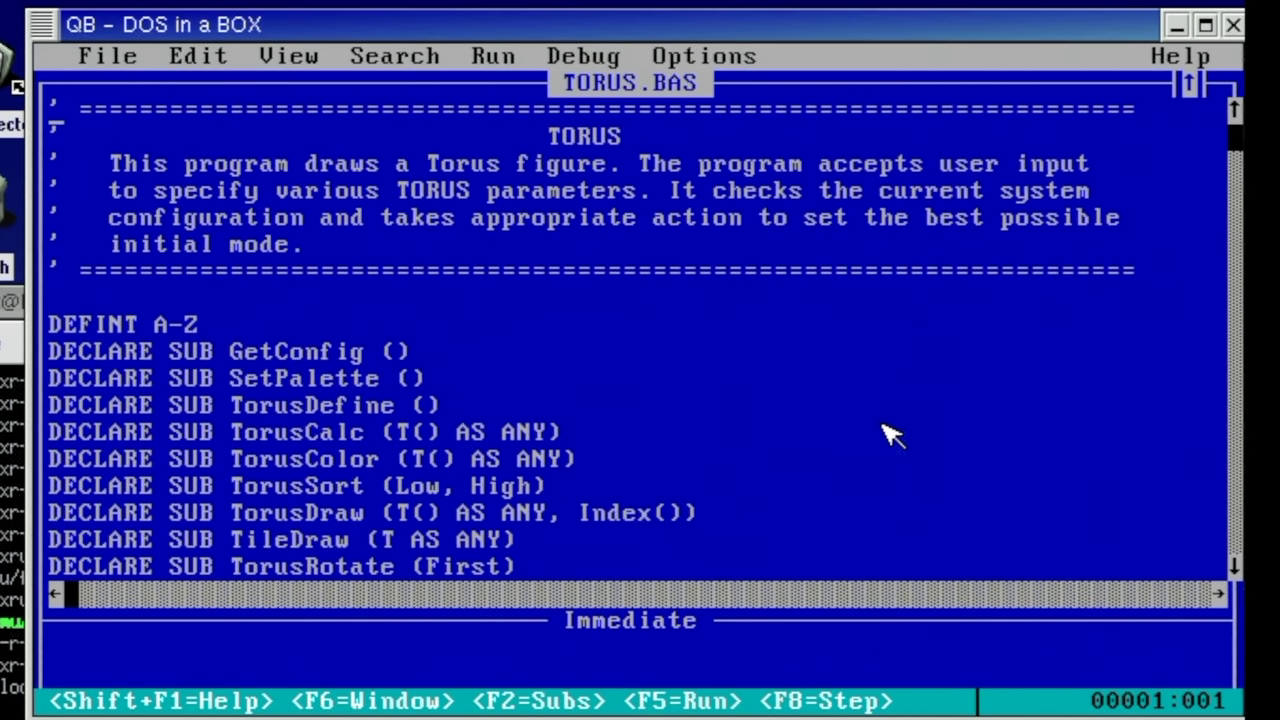
# Run the torus program with its default parameters to draw the figure, and quit it back to the source code.
pyautogui.click(500, 58)
pyautogui.click(536, 112)
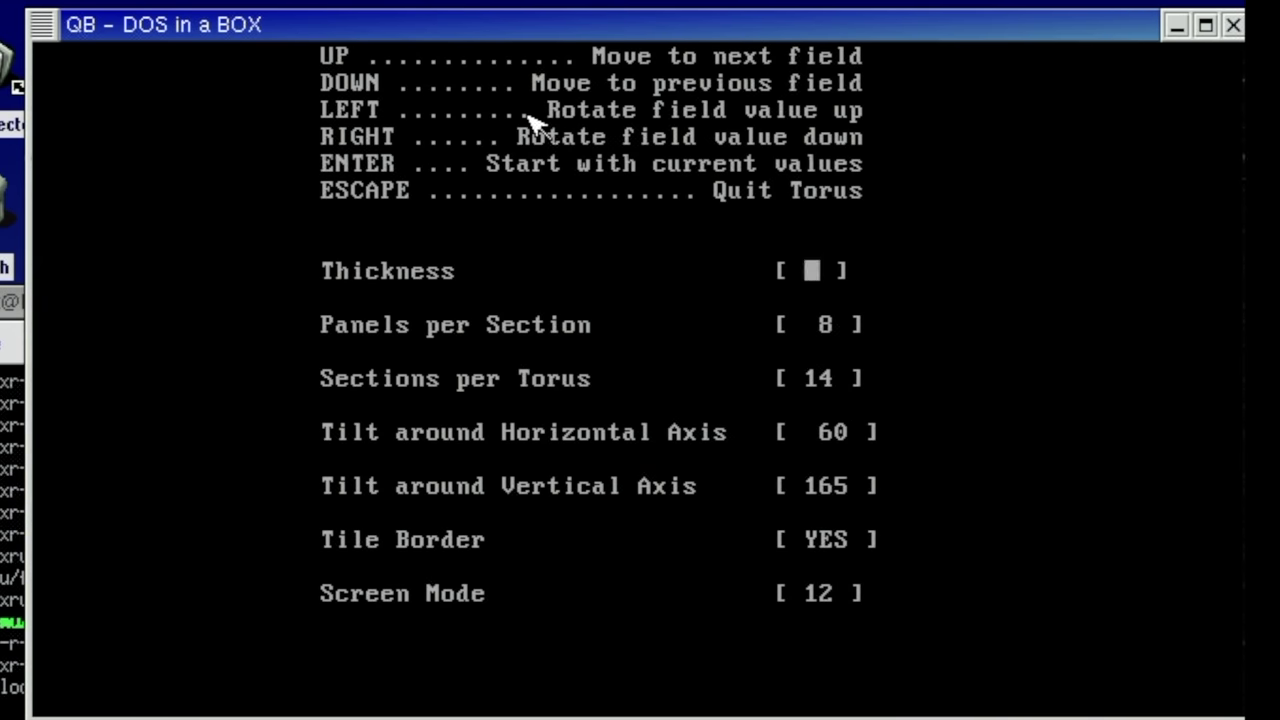
pyautogui.press('Return')
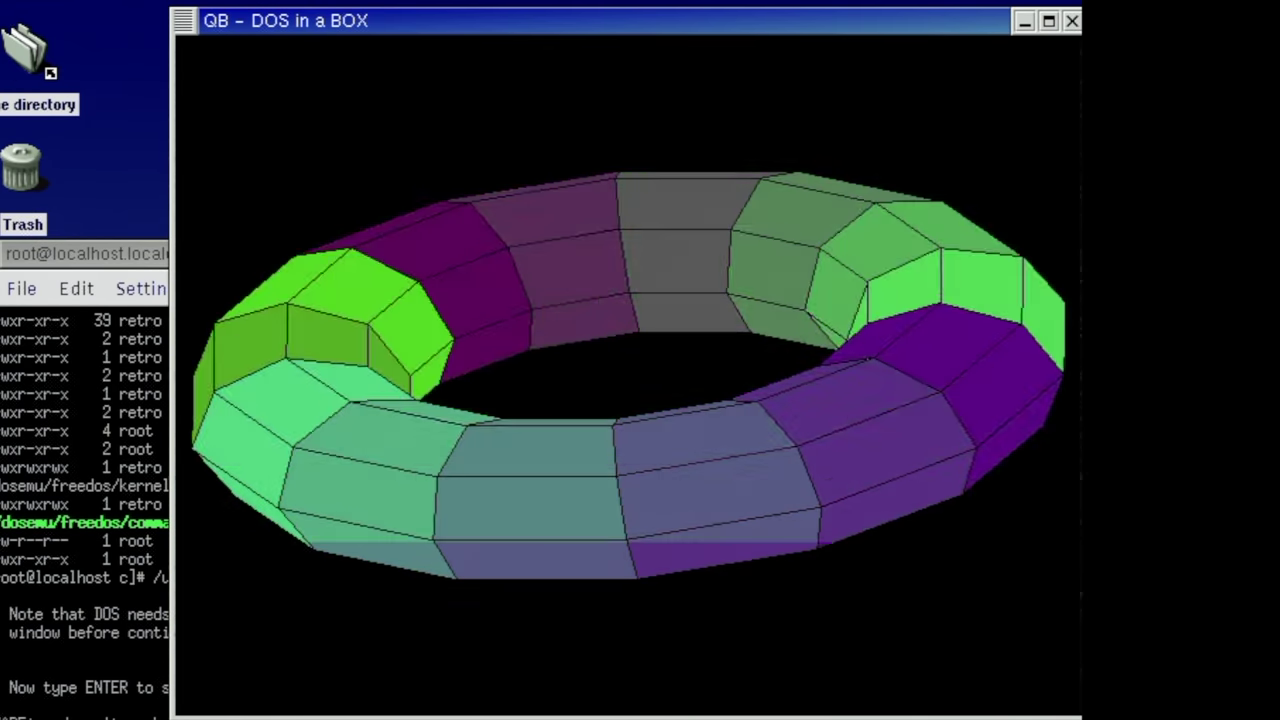
pyautogui.press('Escape')
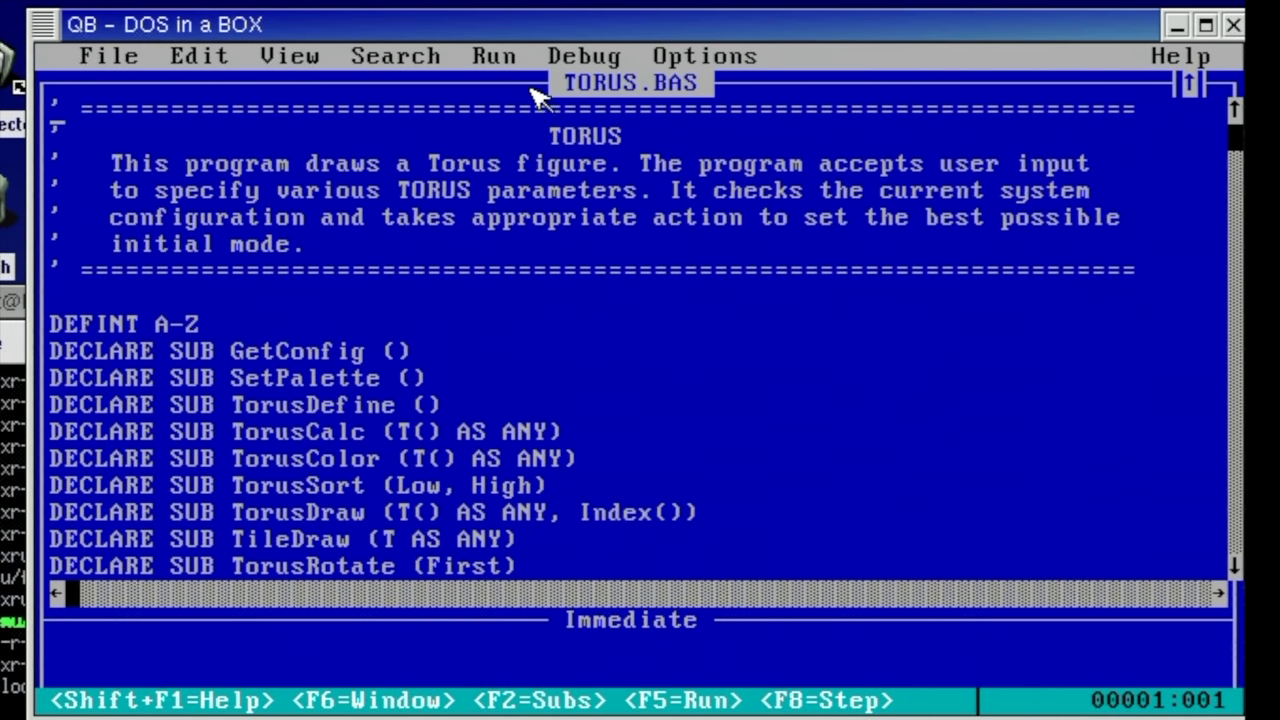
# Build TORUS.EXE from the program with debug code, exiting QuickBASIC, and highlight the BC compiler command line in the output.
pyautogui.click(498, 56)
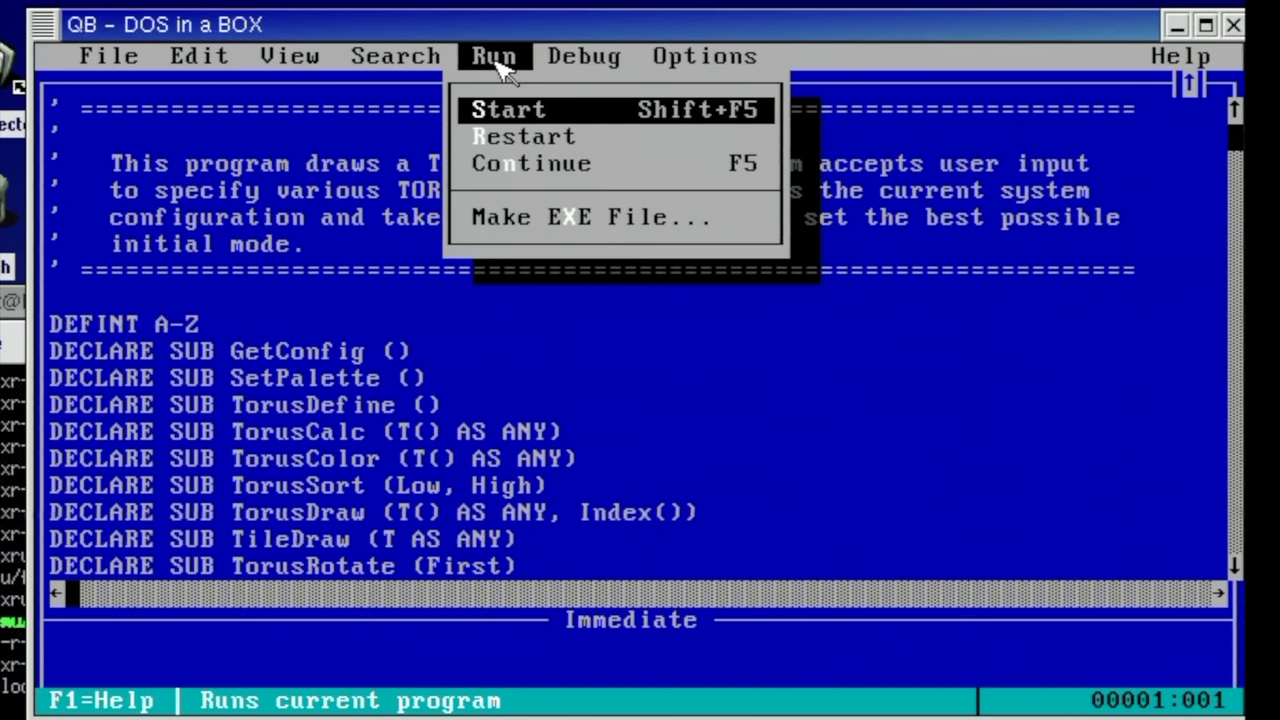
pyautogui.click(578, 217)
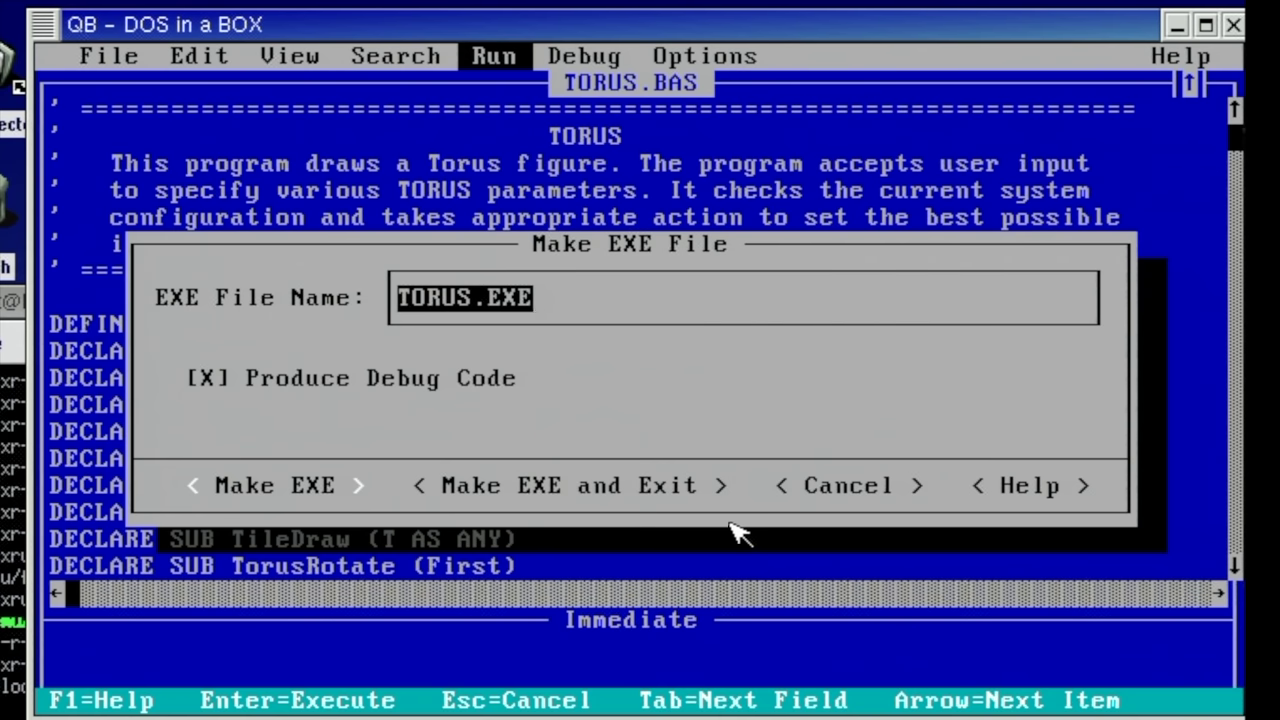
pyautogui.click(591, 487)
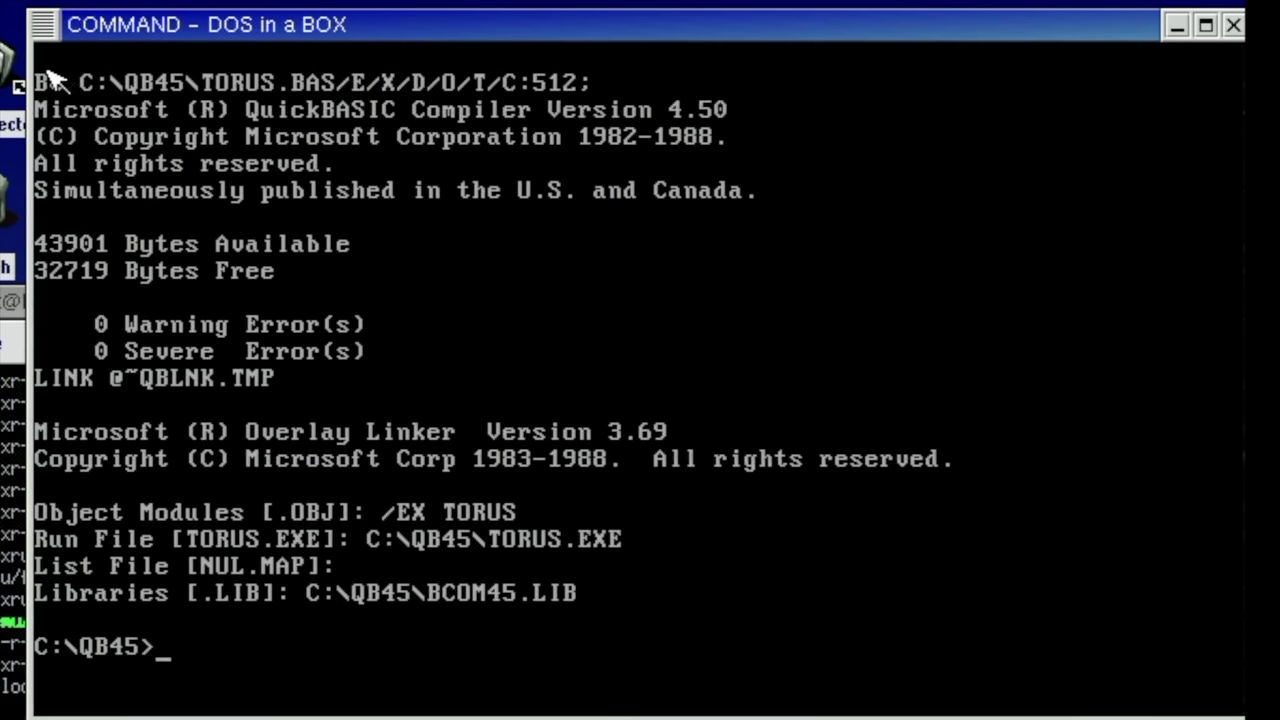
pyautogui.moveTo(40, 84); pyautogui.dragTo(603, 92)
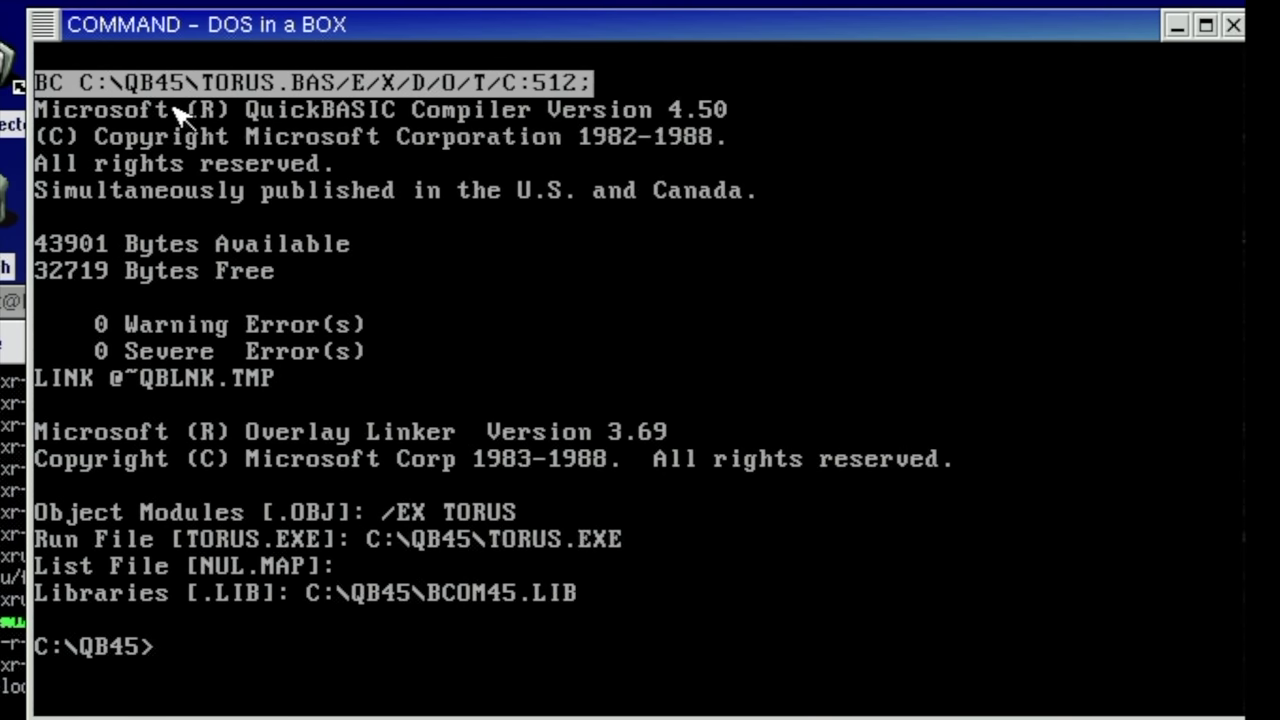
pyautogui.click(214, 503)
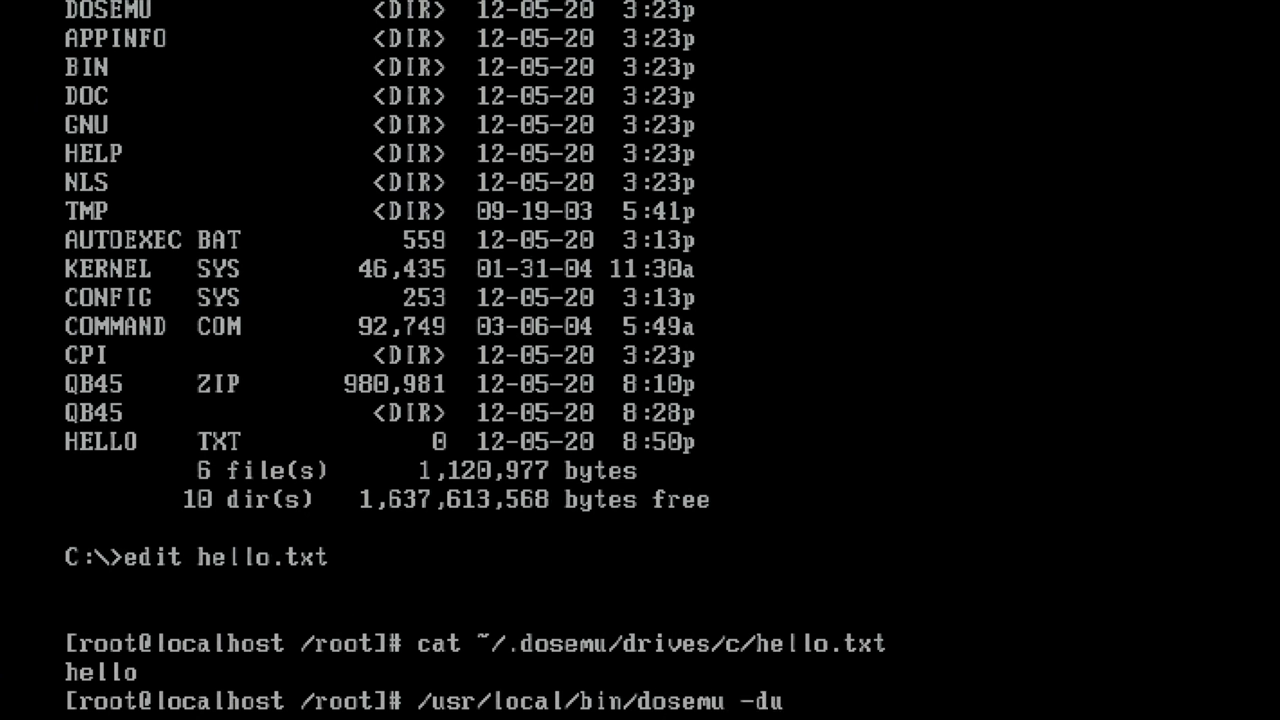
# List the DOS drive directly from the Linux console with /usr/local/bin/dosemu -dumb dir.
pyautogui.press('BackSpace')
pyautogui.write('mb dir')
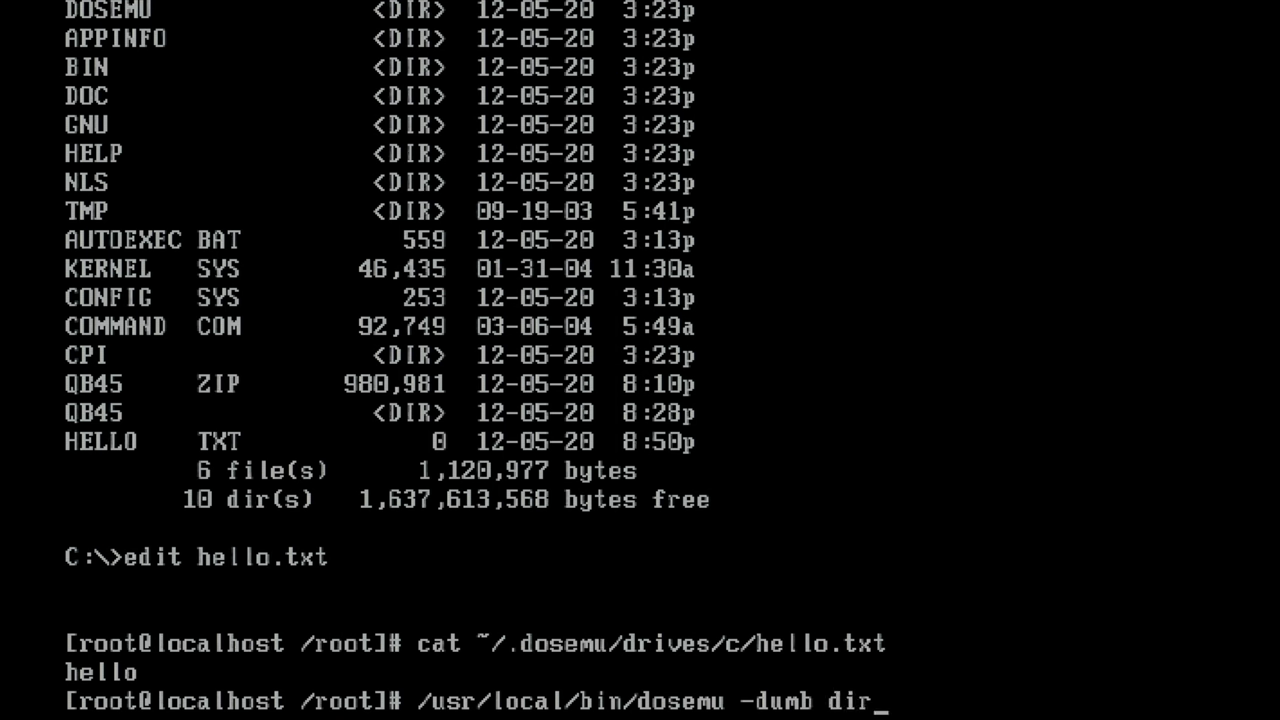
pyautogui.press('Return')
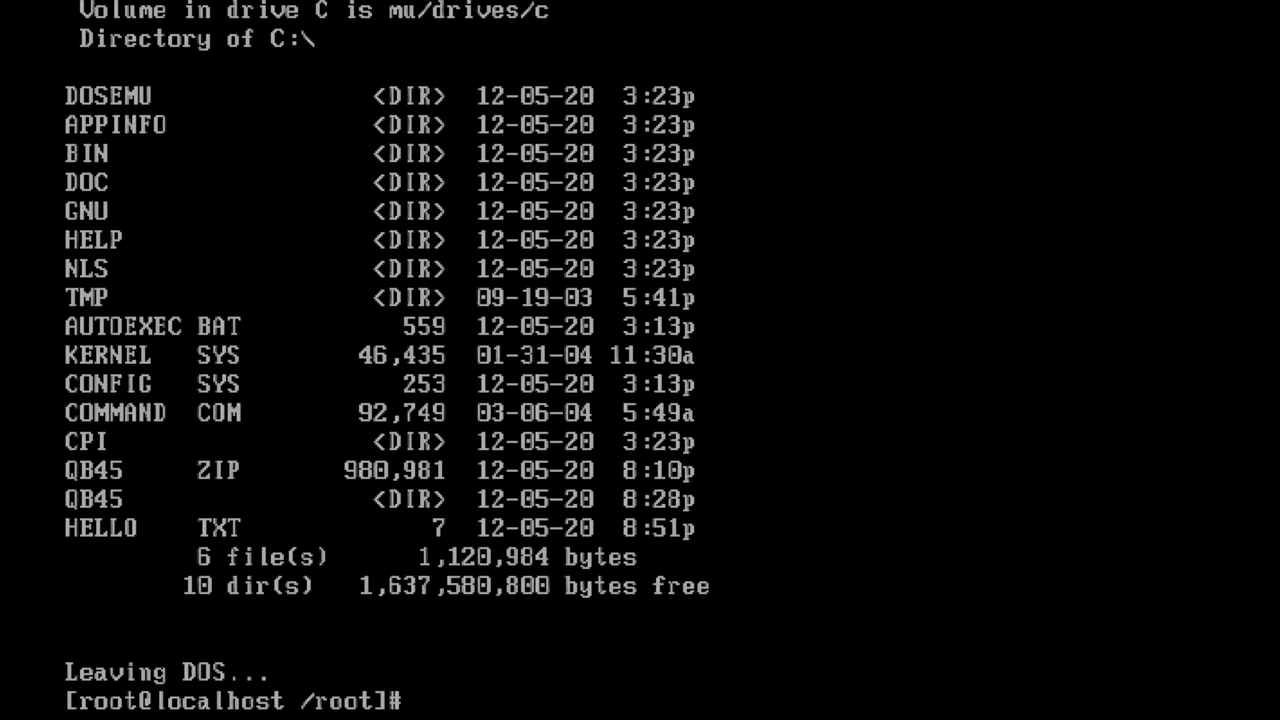
pyautogui.press('Return')
pyautogui.press('Return')
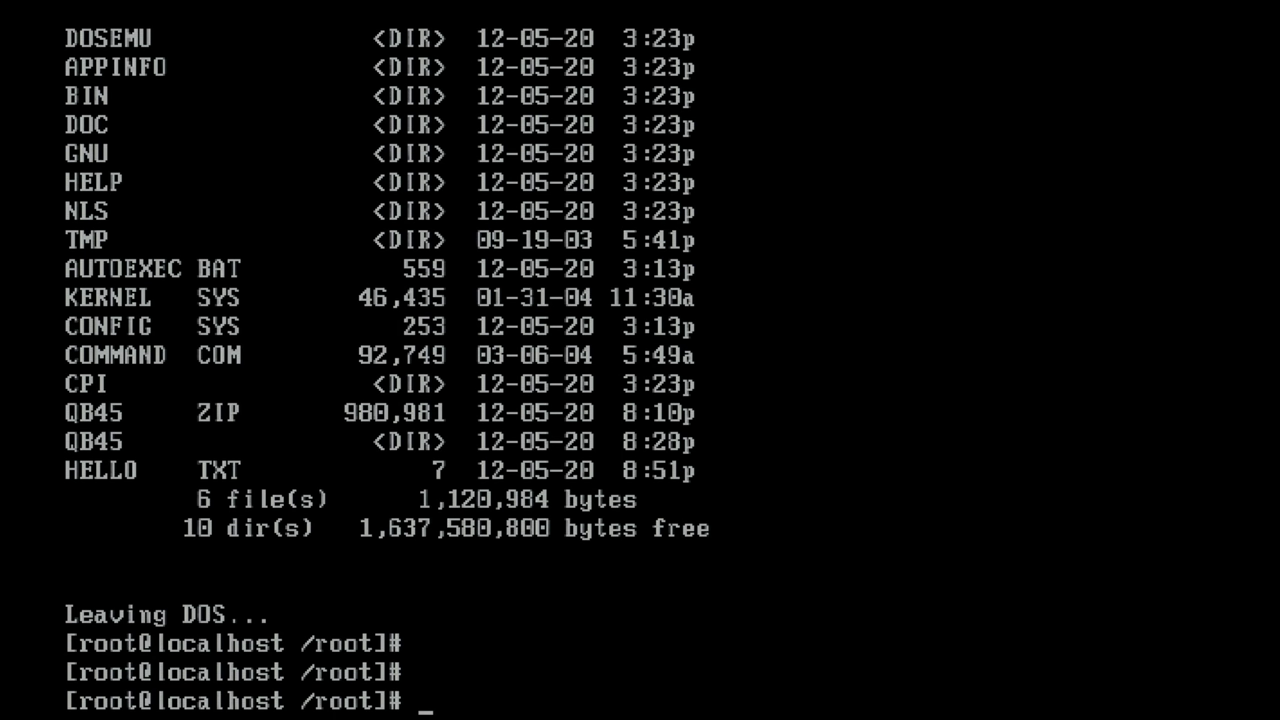
# Redirect the output of /usr/local/bin/dosemu -dumb dir to /tmp/output.txt and print that file in the console.
pyautogui.press('Up')
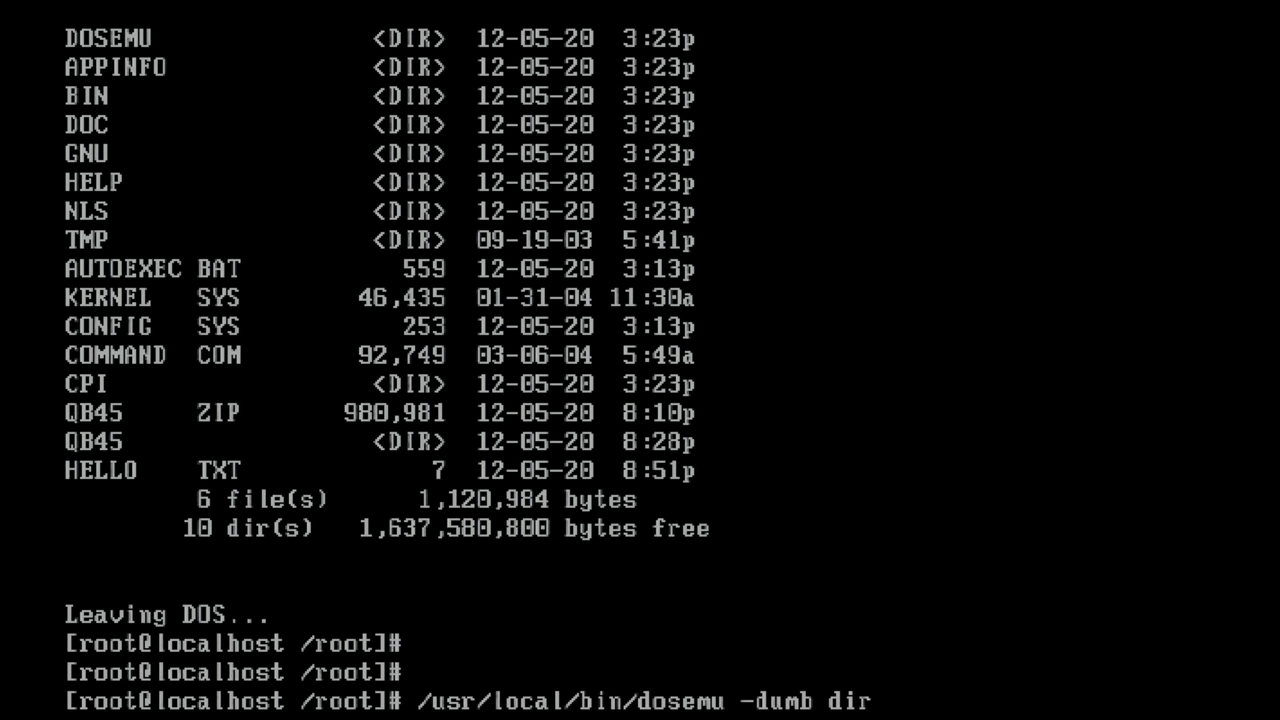
pyautogui.write('> /tmp/')
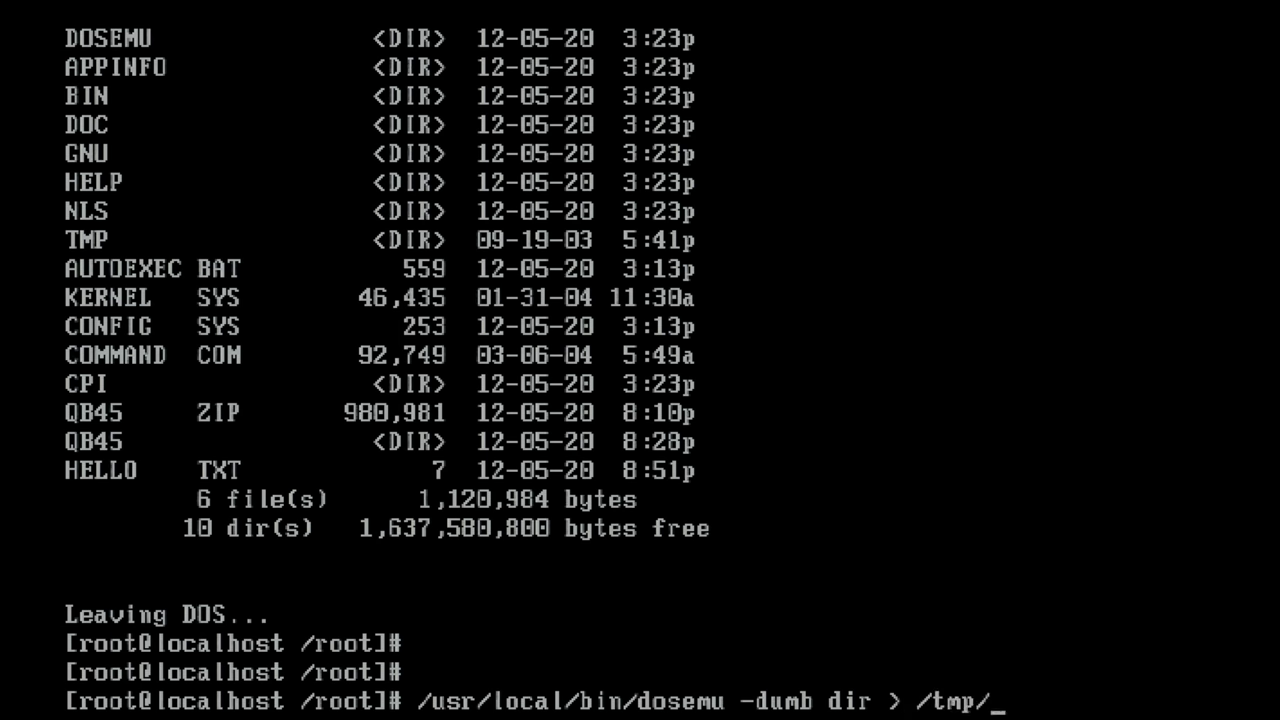
pyautogui.write('output.txt')
pyautogui.press('Return')
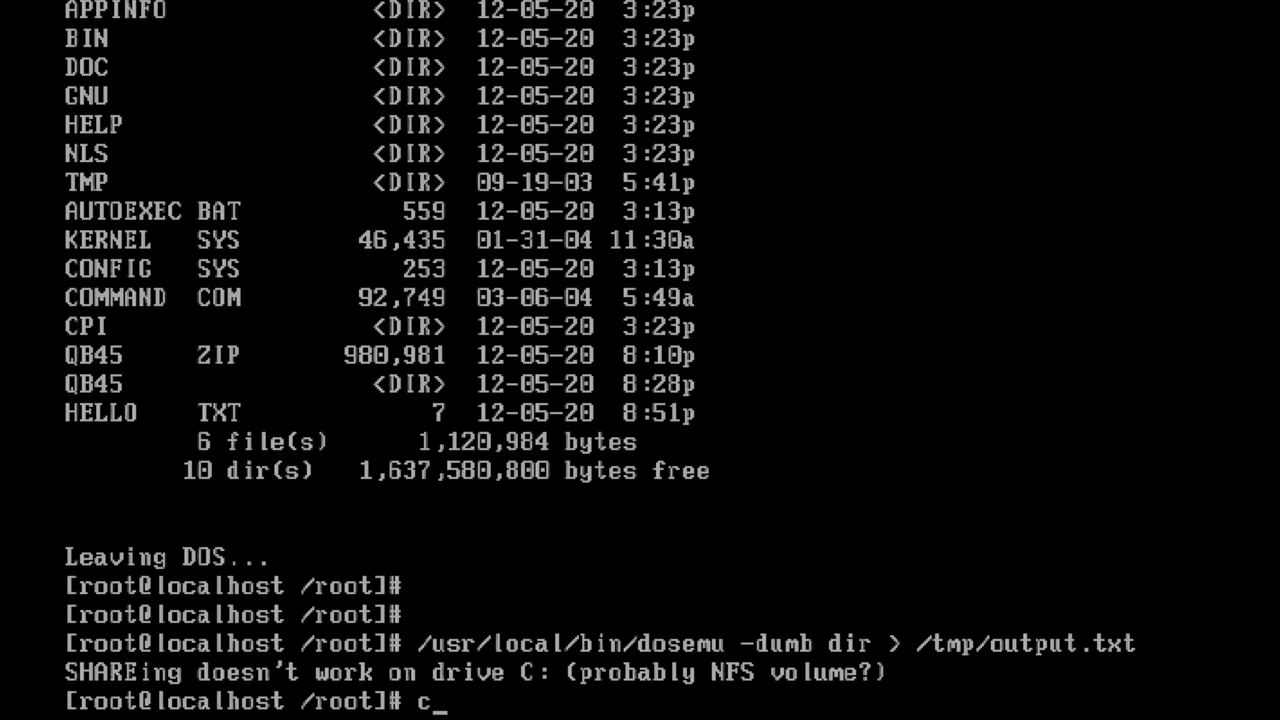
pyautogui.write('cat /tmp/o')
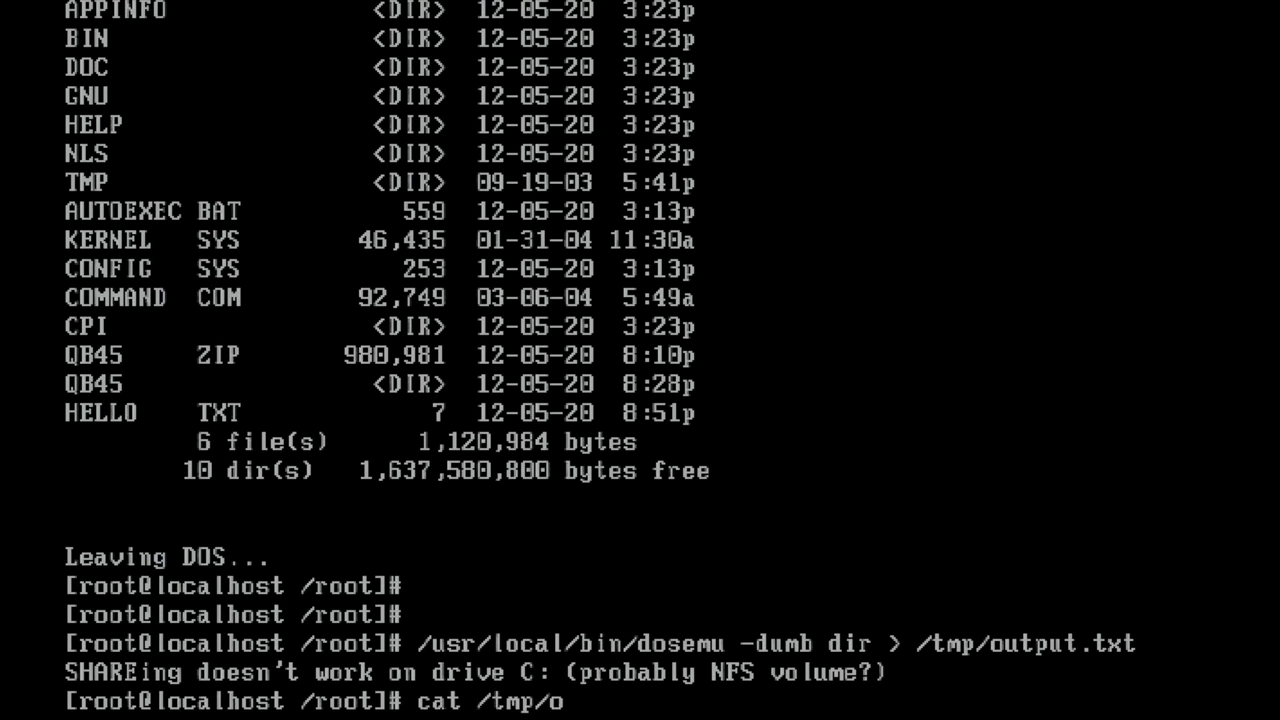
pyautogui.write('utput.txt')
pyautogui.press('Return')
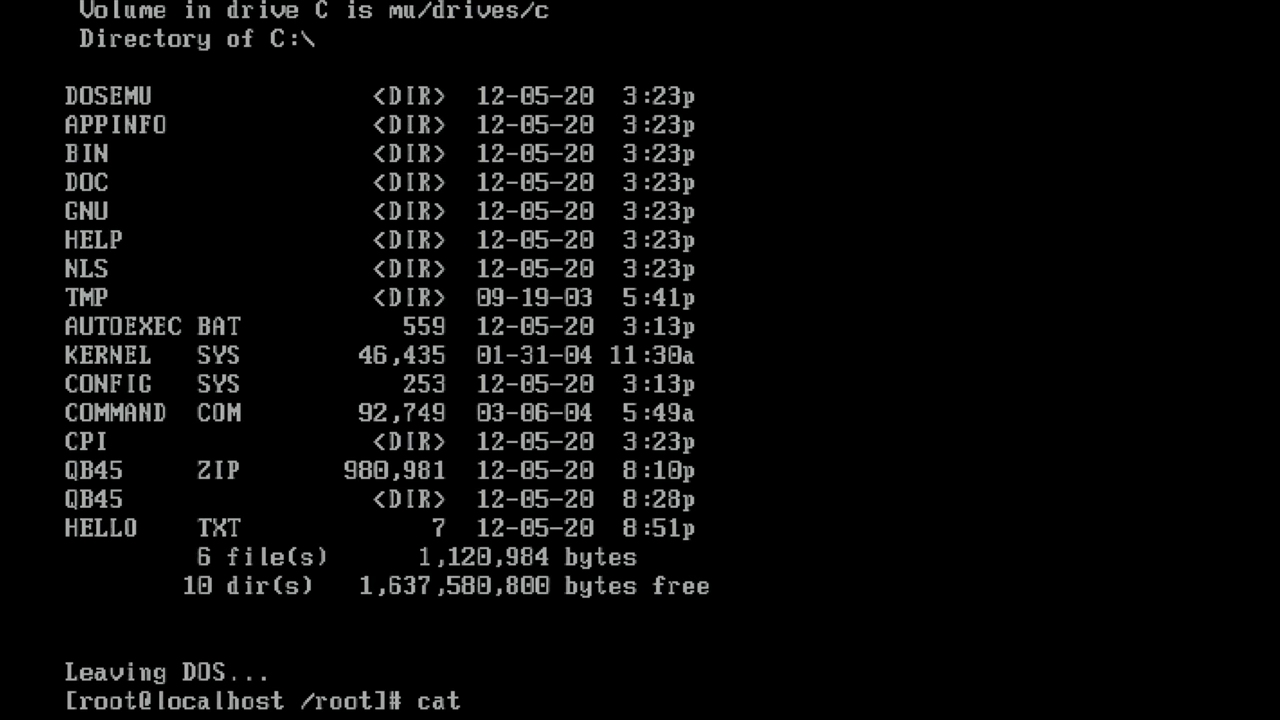
# Print the build.sh script and list the files in ~/.dosemu/drives/c/ in long format by ascending modification time.
pyautogui.write('cat bui')
pyautogui.press('Tab')
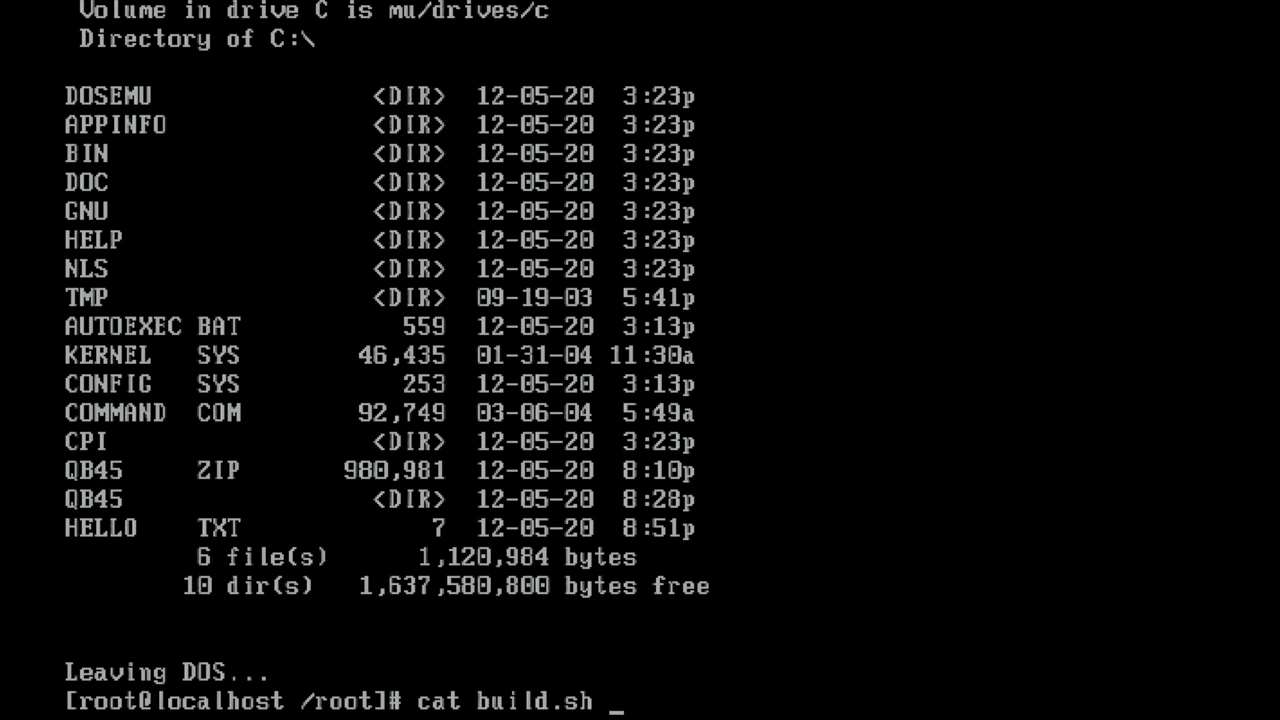
pyautogui.press('Return')
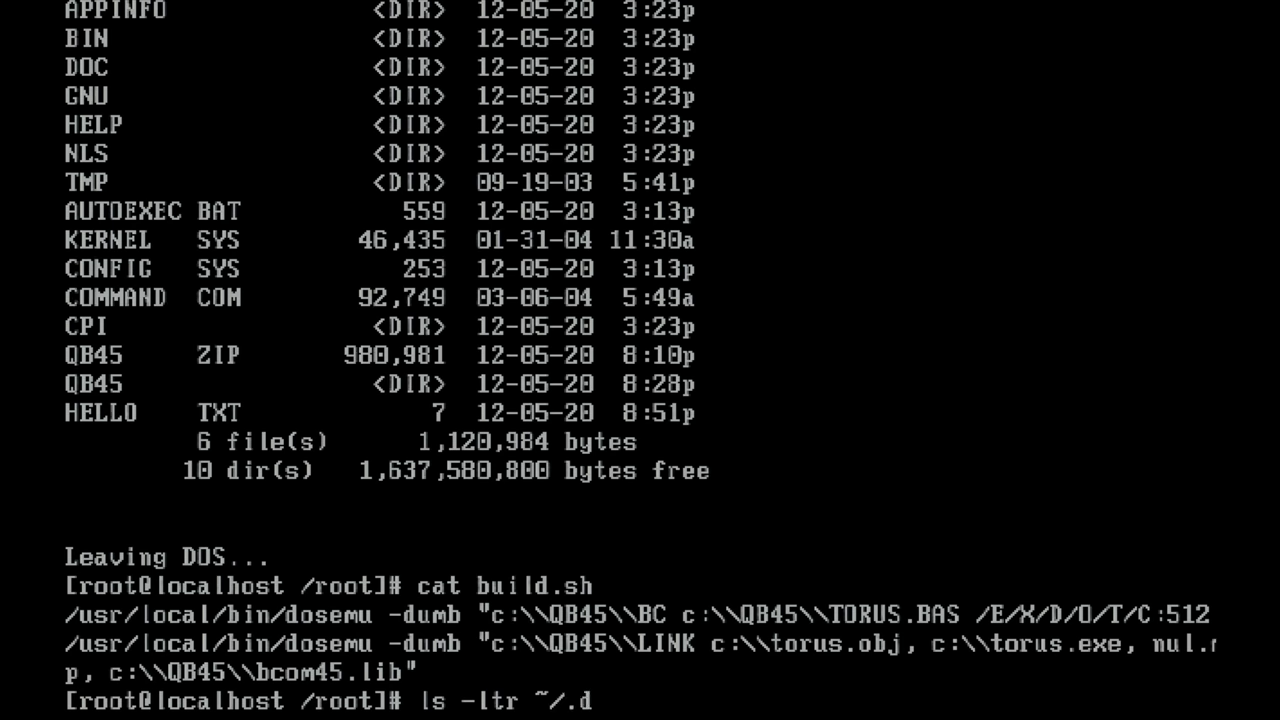
pyautogui.write('osemu/drives/c/')
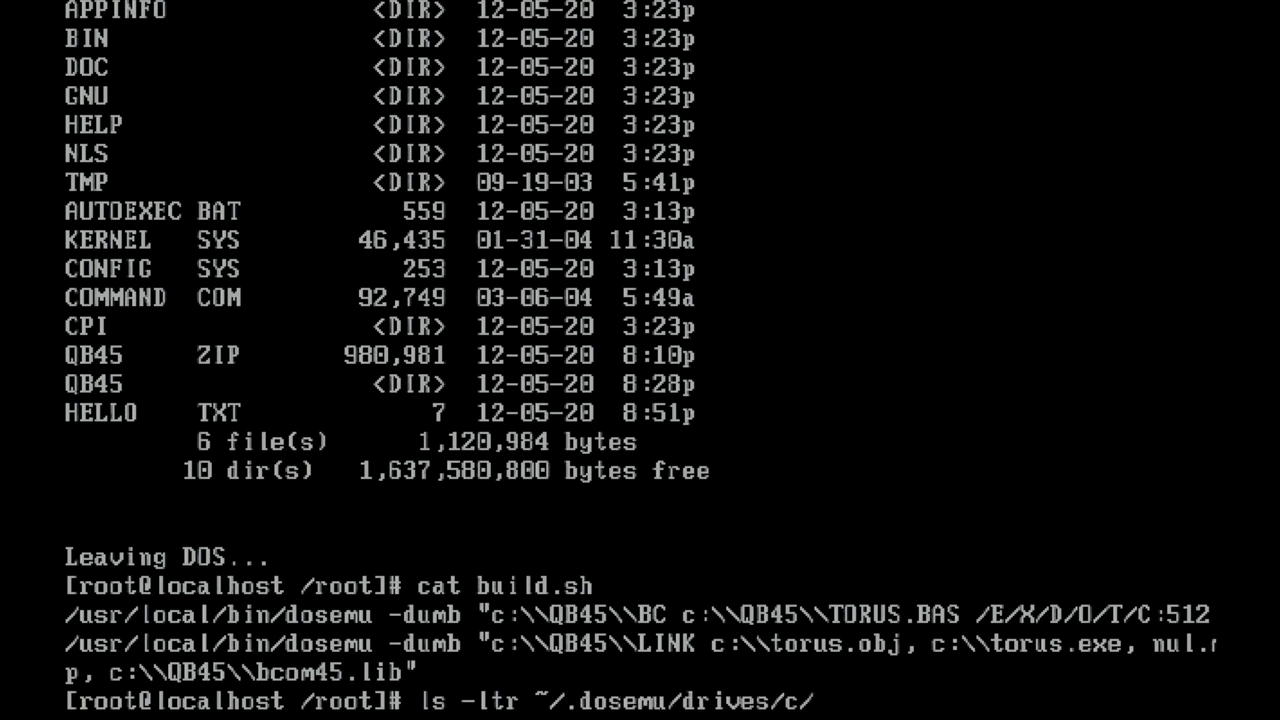
pyautogui.press('Return')
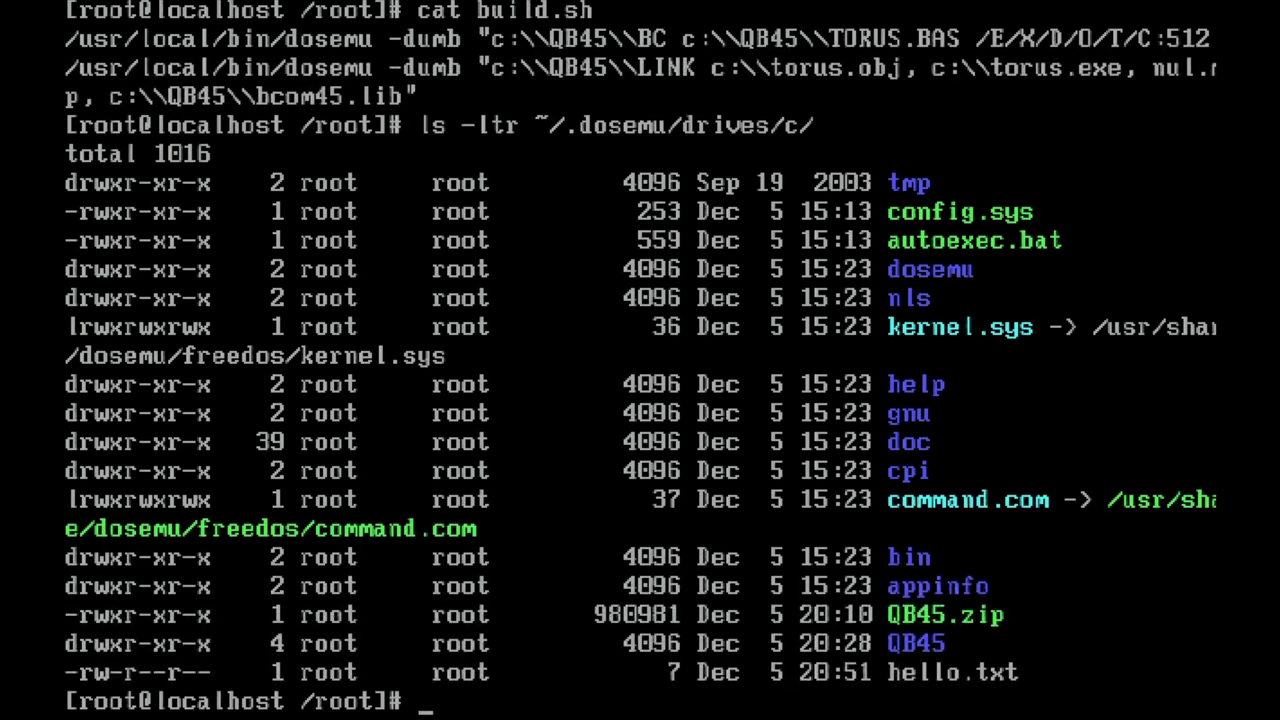
# Run ./build.sh to compile and link the torus program, relist ~/.dosemu/drives/c/, and highlight the torus.exe line.
pyautogui.write('./build.sh')
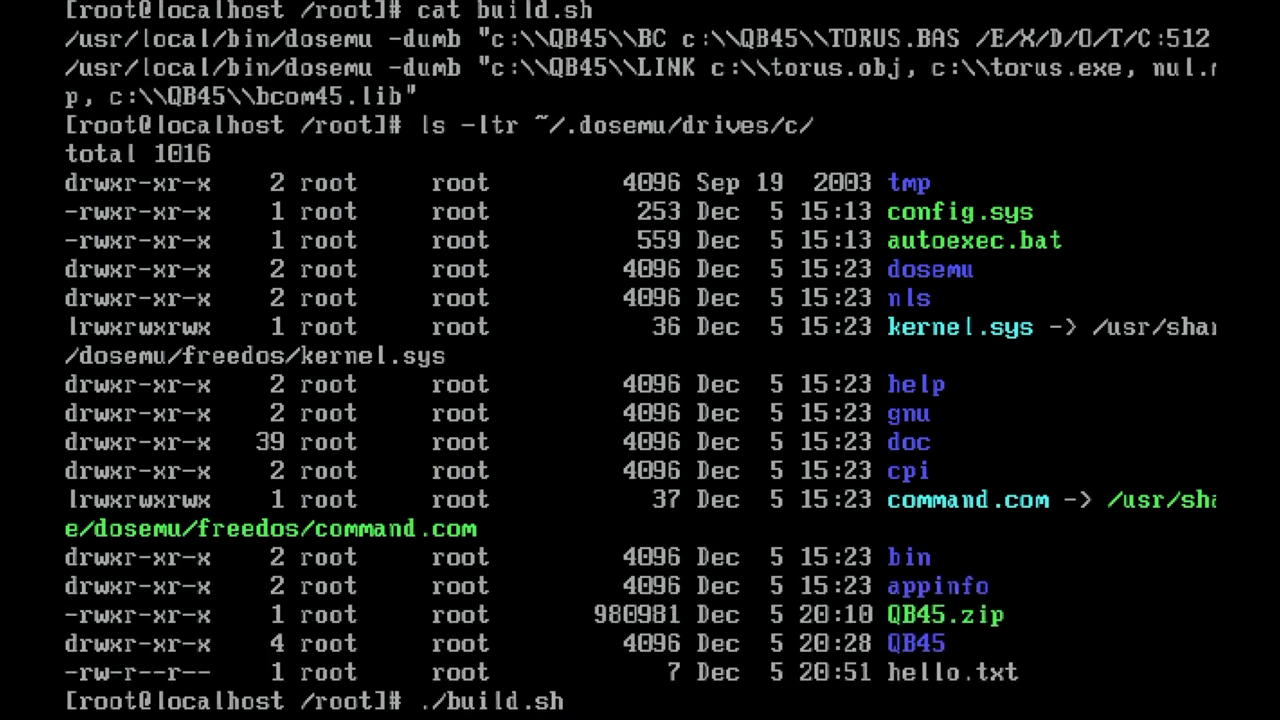
pyautogui.press('Return')
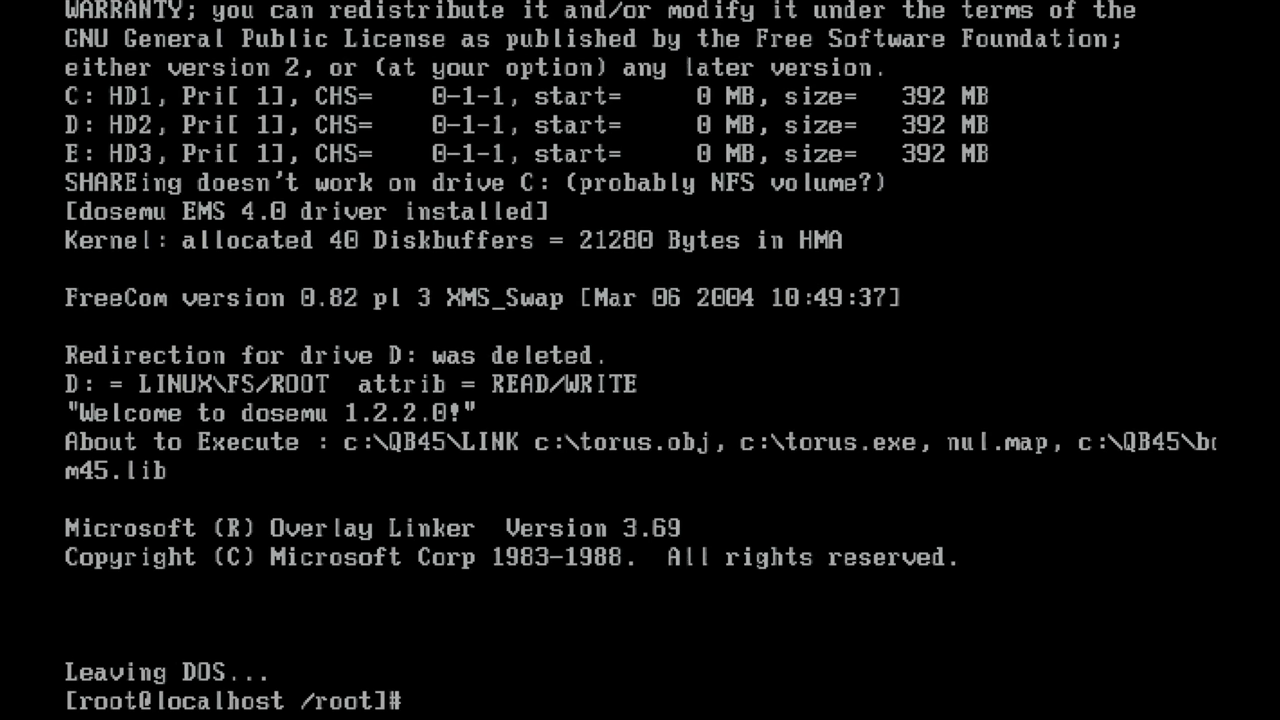
pyautogui.press('Up')
pyautogui.press('Up')
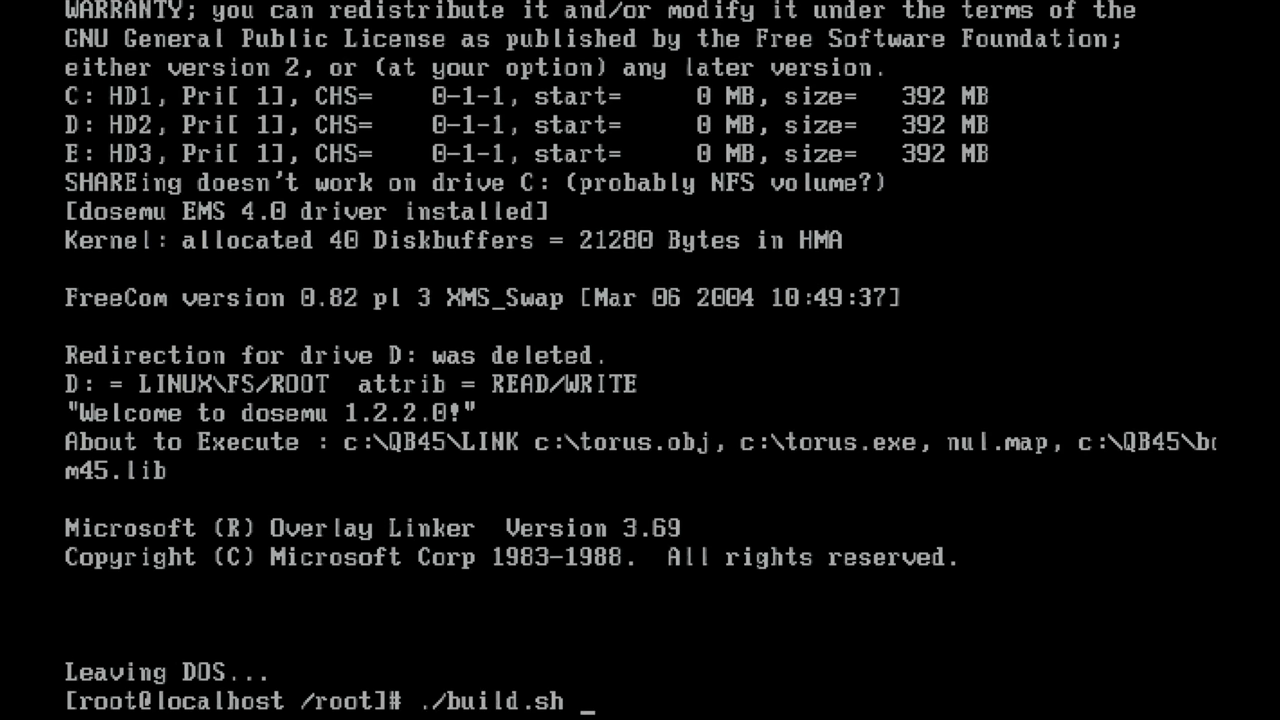
pyautogui.press('Return')
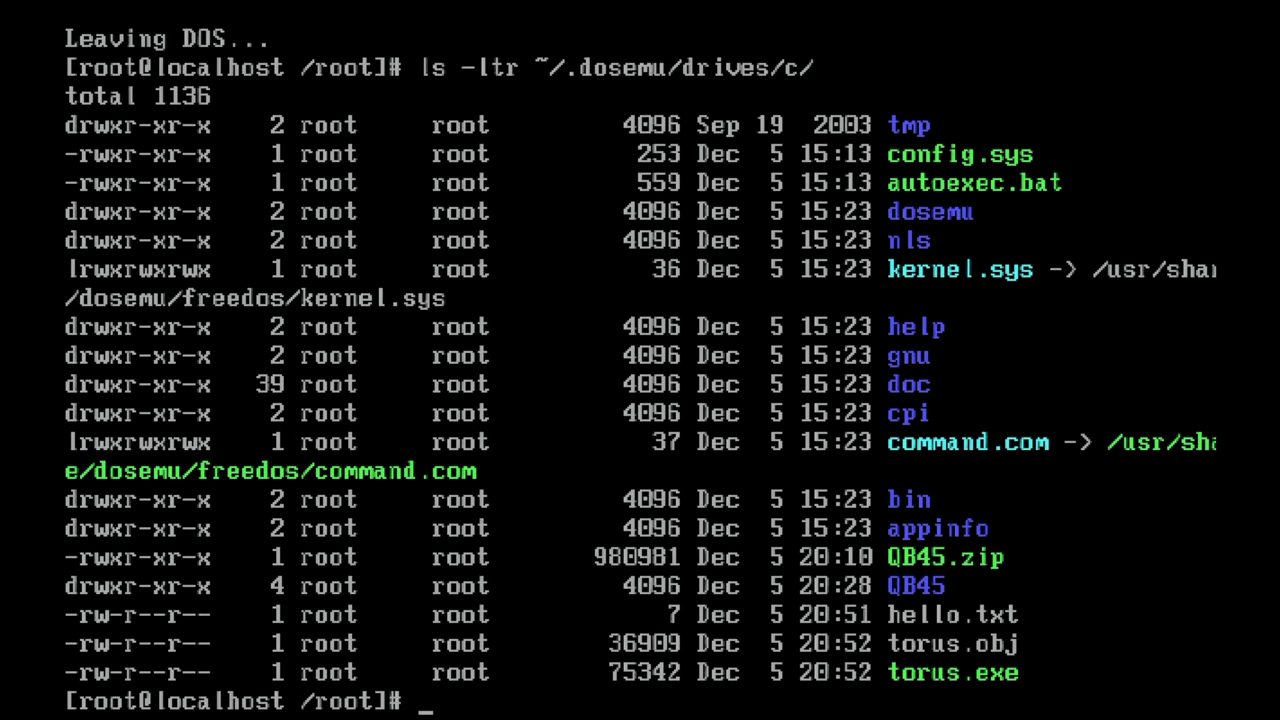
pyautogui.doubleClick(969, 673)
pyautogui.tripleClick(969, 673)
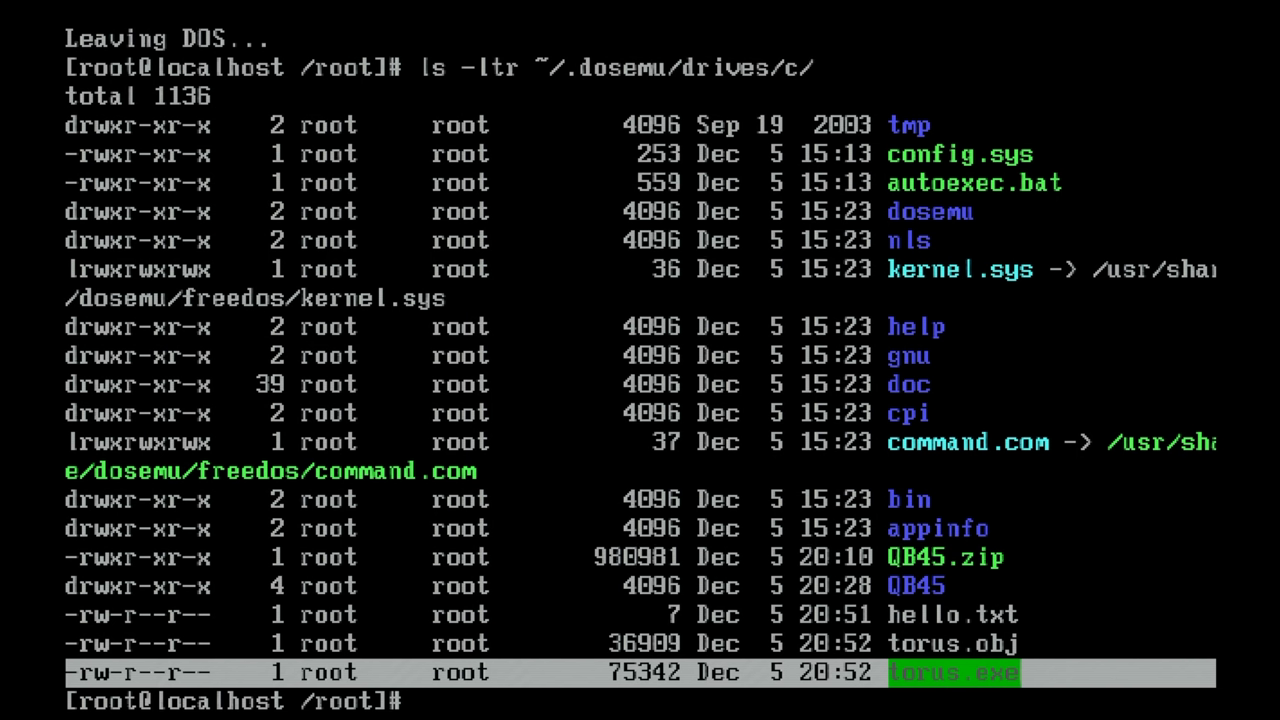
pyautogui.click(1043, 644)
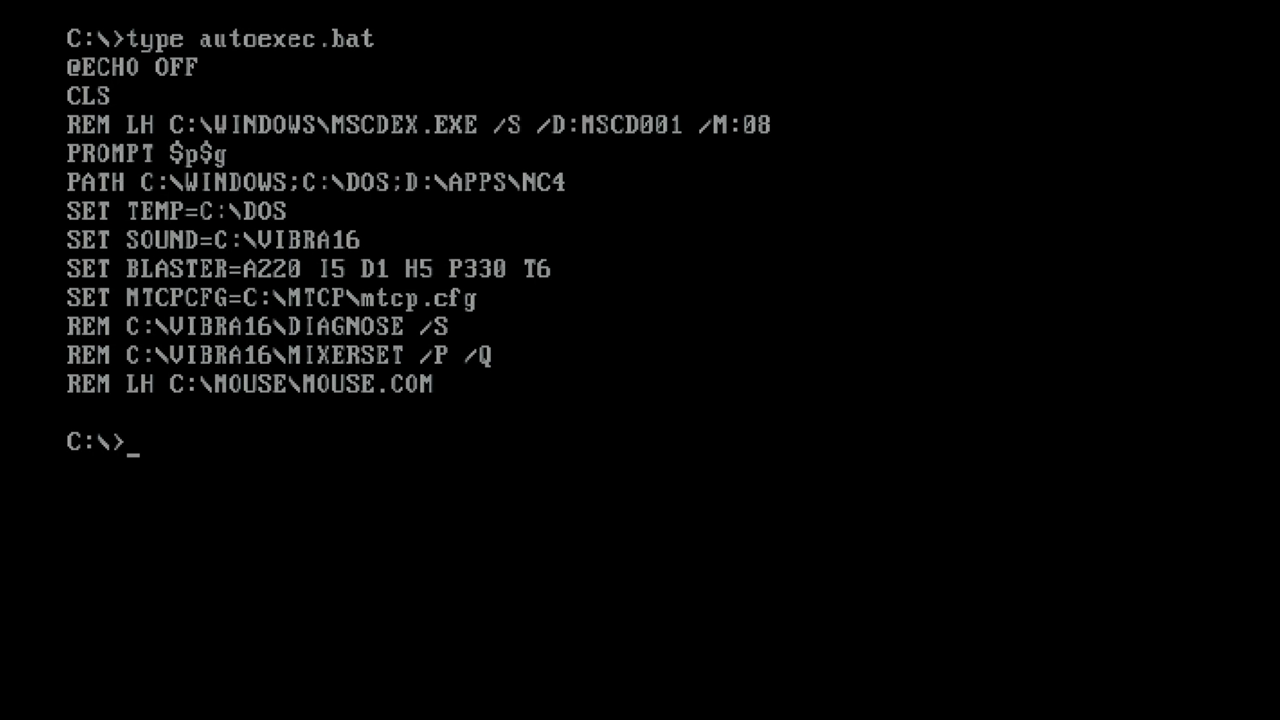
# View mtcp\mtcp.cfg in the MS-DOS editor and exit back to the DOS prompt.
pyautogui.write('edit mtcp<')
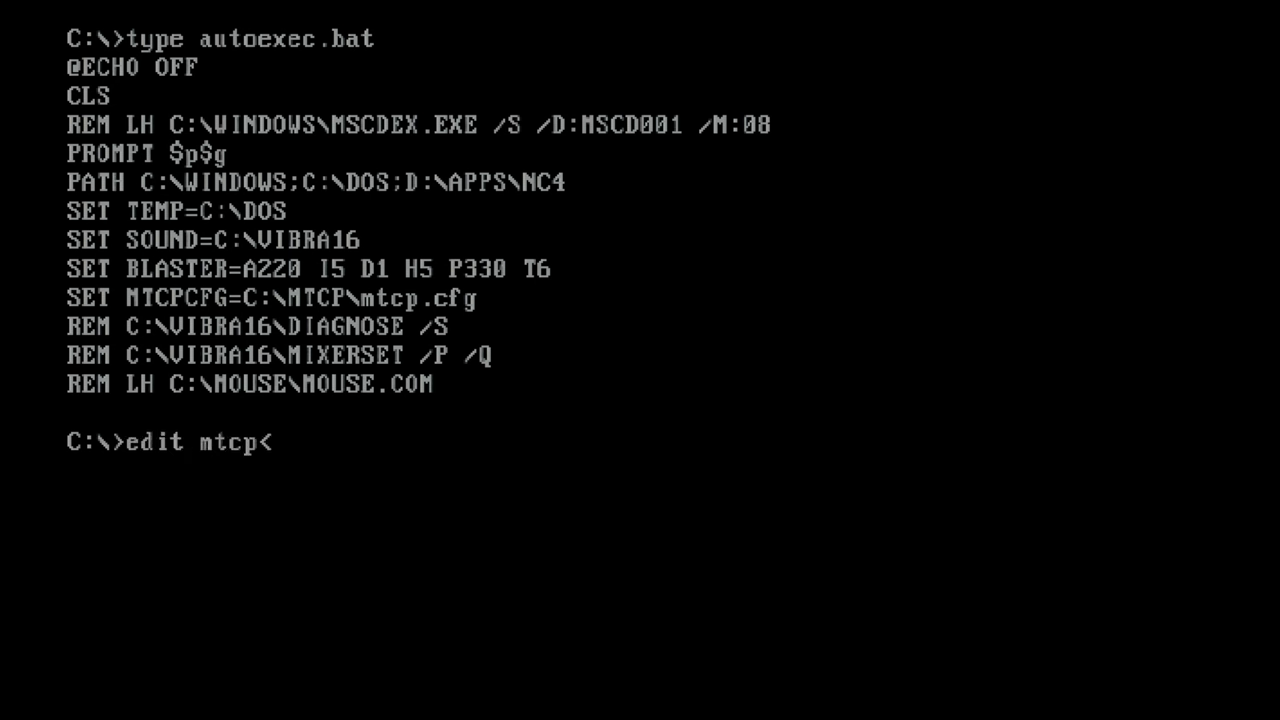
pyautogui.press('BackSpace')
pyautogui.write('\\')
pyautogui.write('mtcp.cfg')
pyautogui.press('Return')
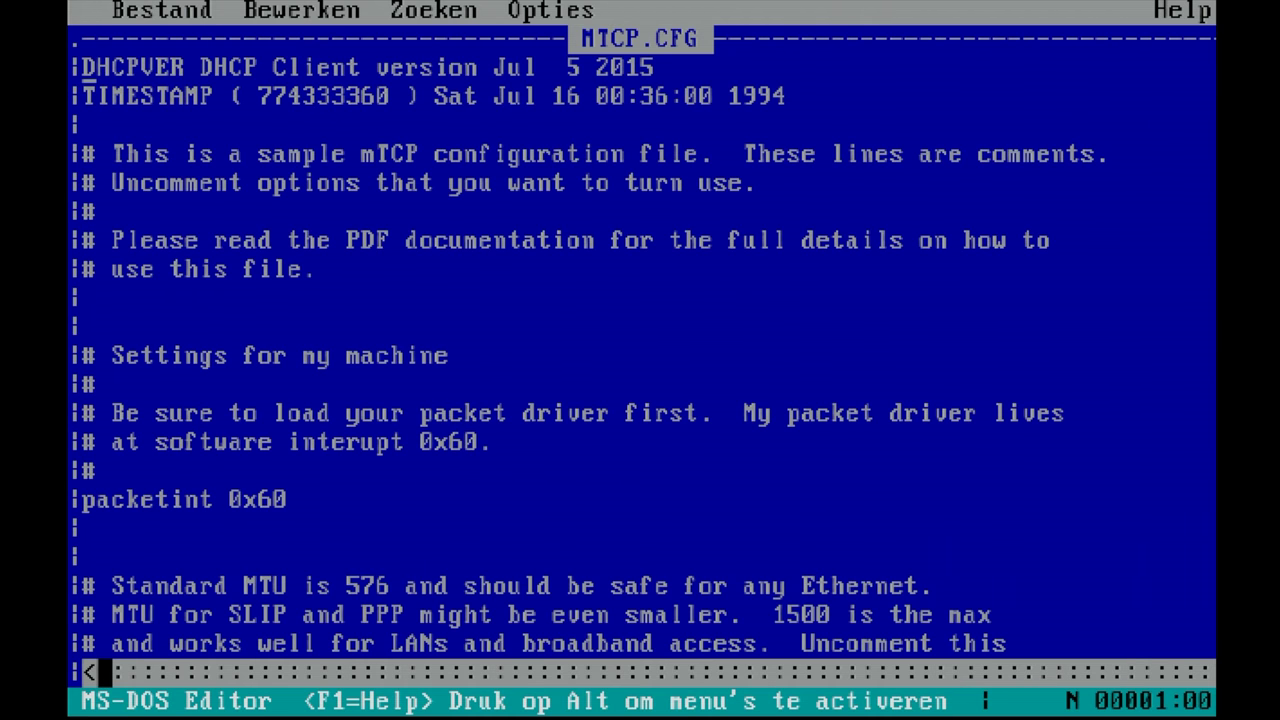
pyautogui.hotkey('alt', 'b')
pyautogui.press('a')
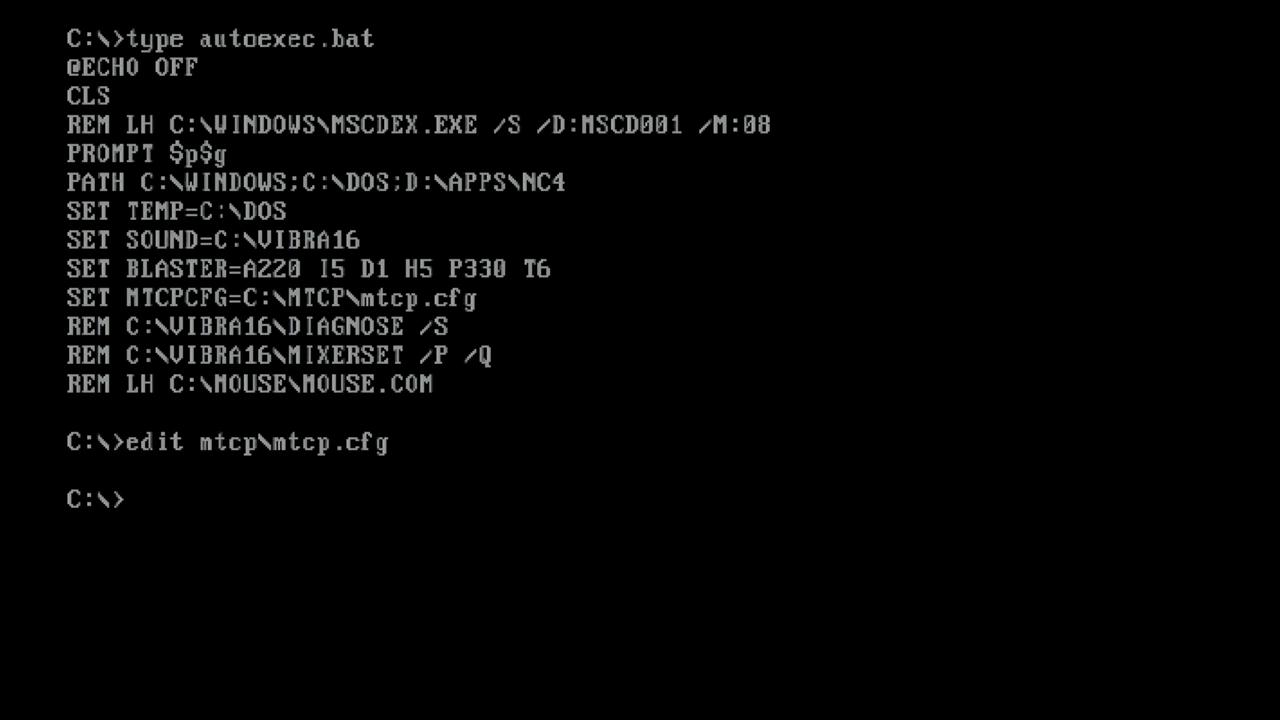
# Run the mTCP dhcp client from the mtcp directory and ping 8.8.8.8 to test the network.
pyautogui.write('cd mtcp')
pyautogui.press('Return')
pyautogui.write('dhcp')
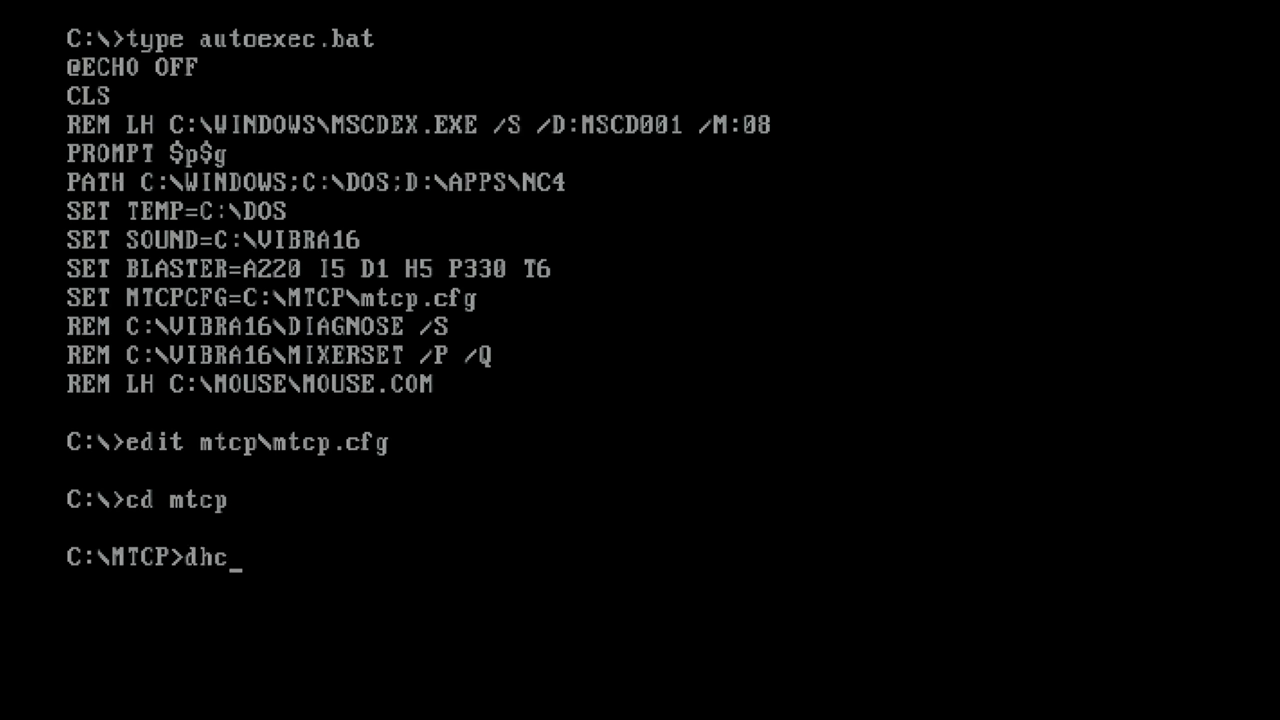
pyautogui.press('Return')
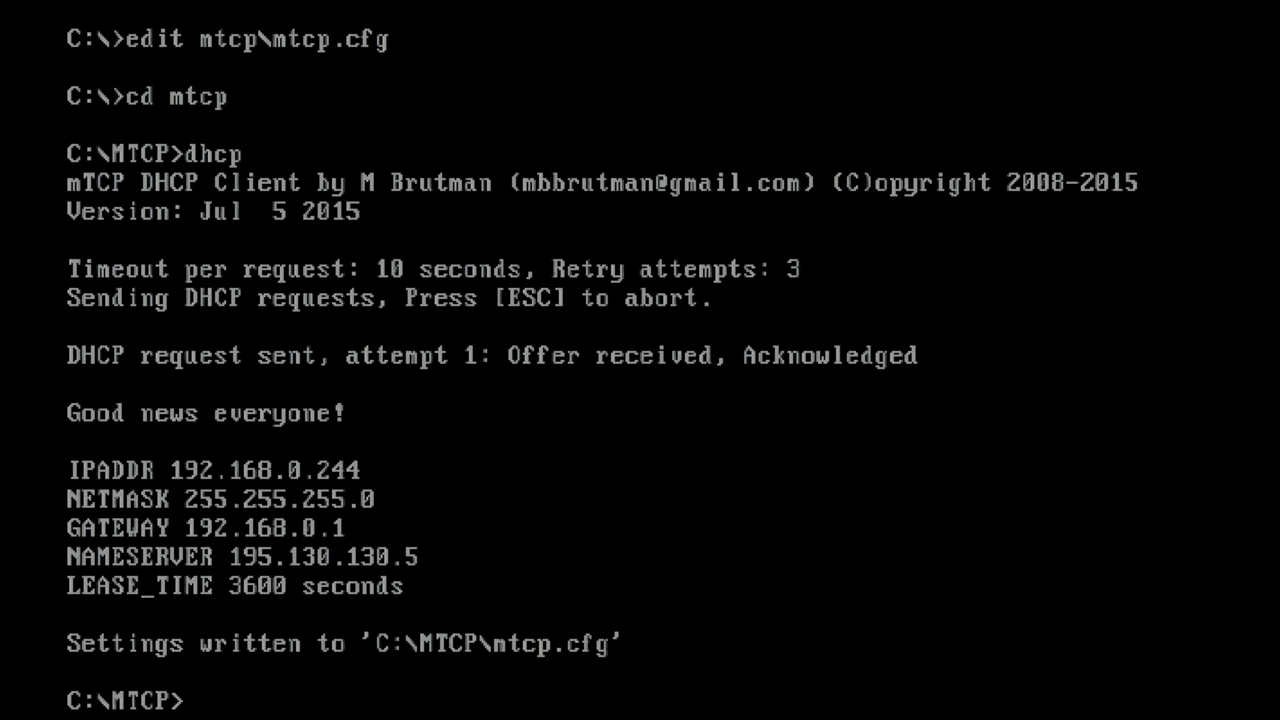
pyautogui.write('ping 8.8.8.8')
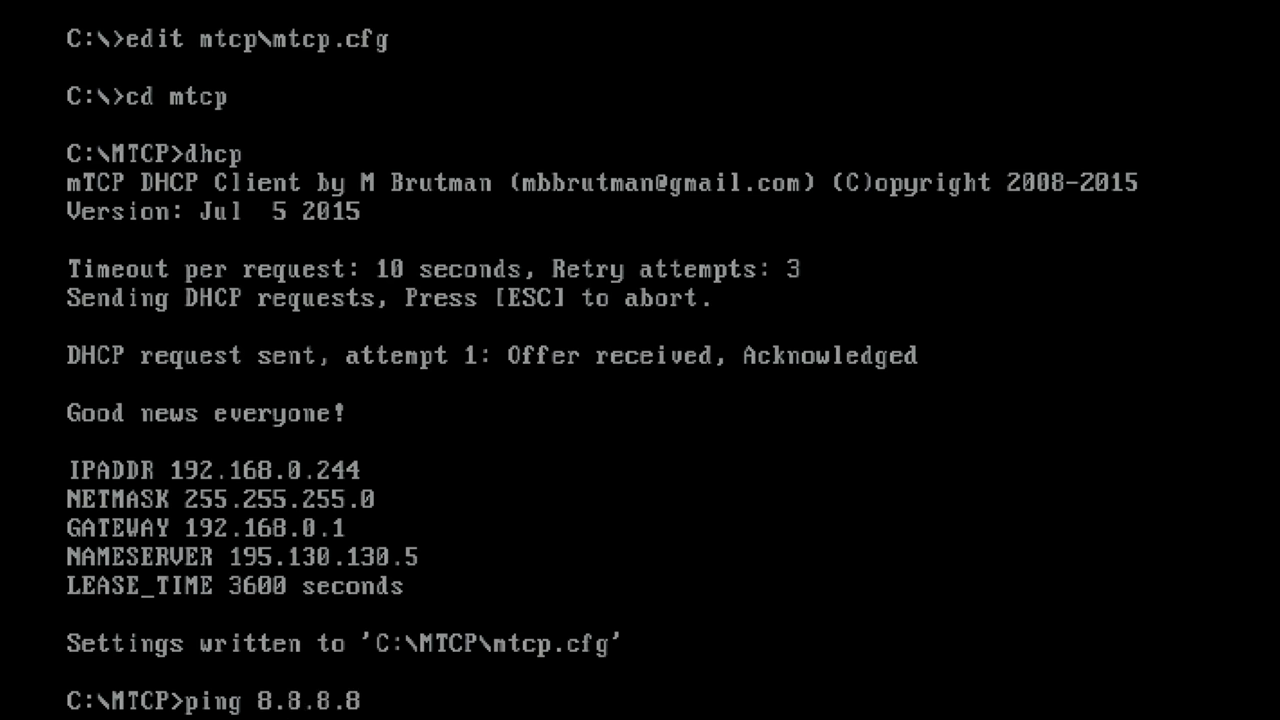
pyautogui.press('Return')
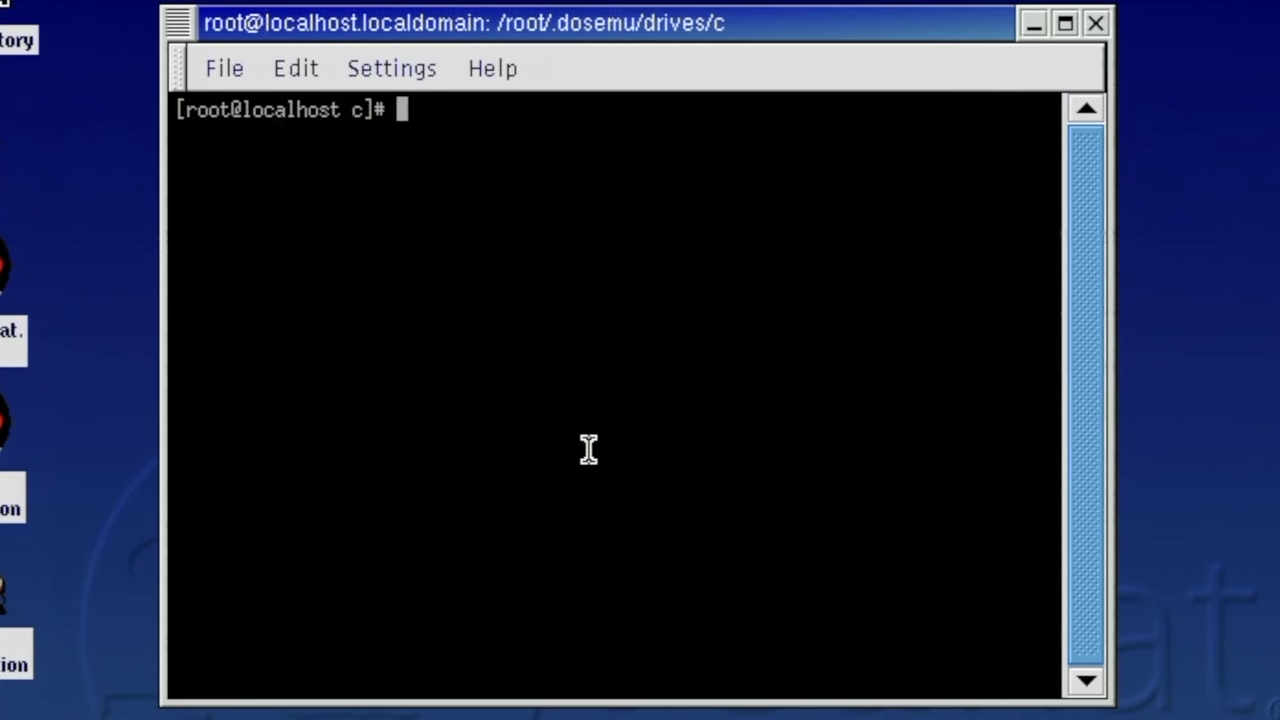
# Go to the home directory in the Linux terminal and open ~/.dosemurc in vi.
pyautogui.write('cd')
pyautogui.press('Return')
pyautogui.write('vi ~/.dosemu')
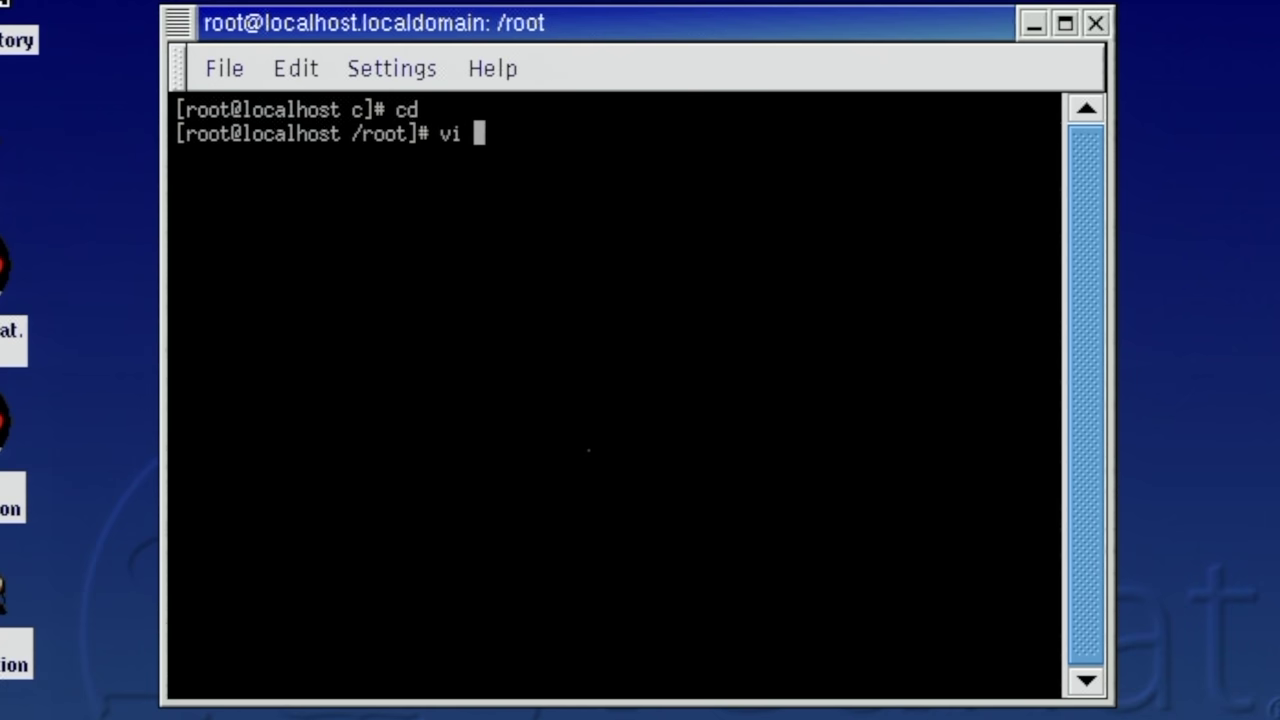
pyautogui.write('rc')
pyautogui.press('Return')
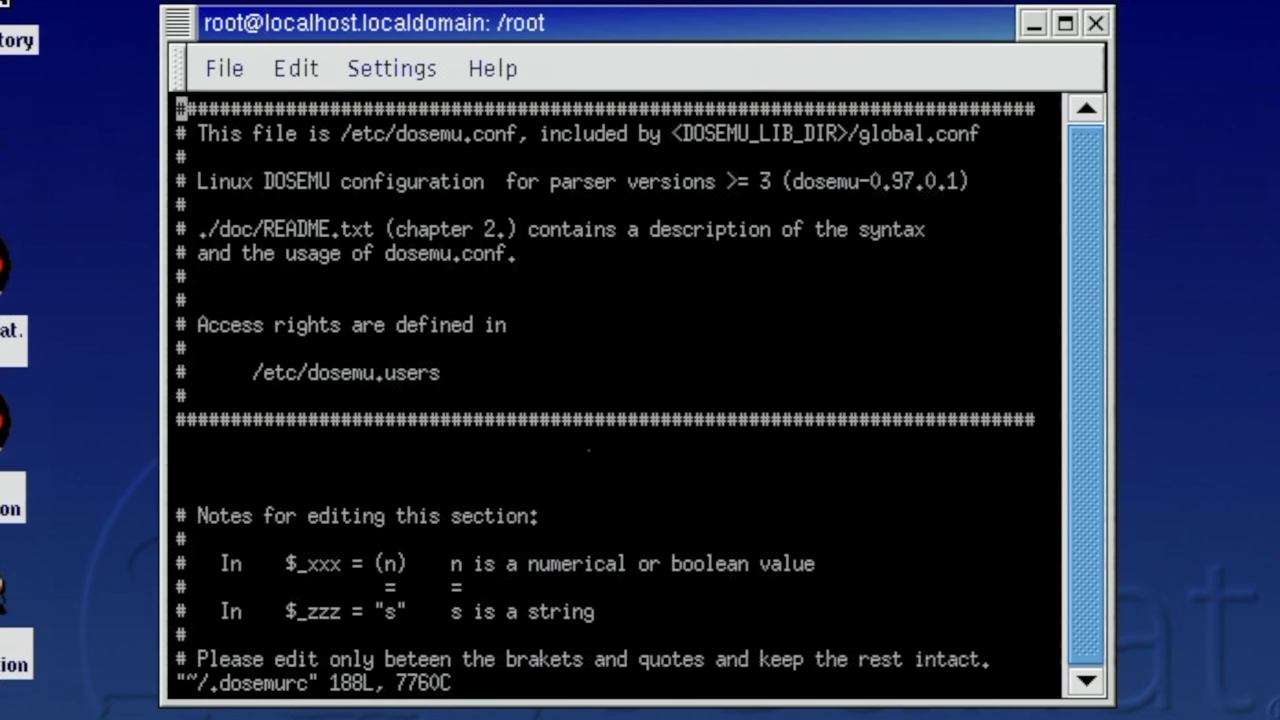
# Look through the DOSEMU configuration, search for dos622 to examine the $_hdimage setting, and quit vi without changes.
pyautogui.hotkey('ctrl', 'f')
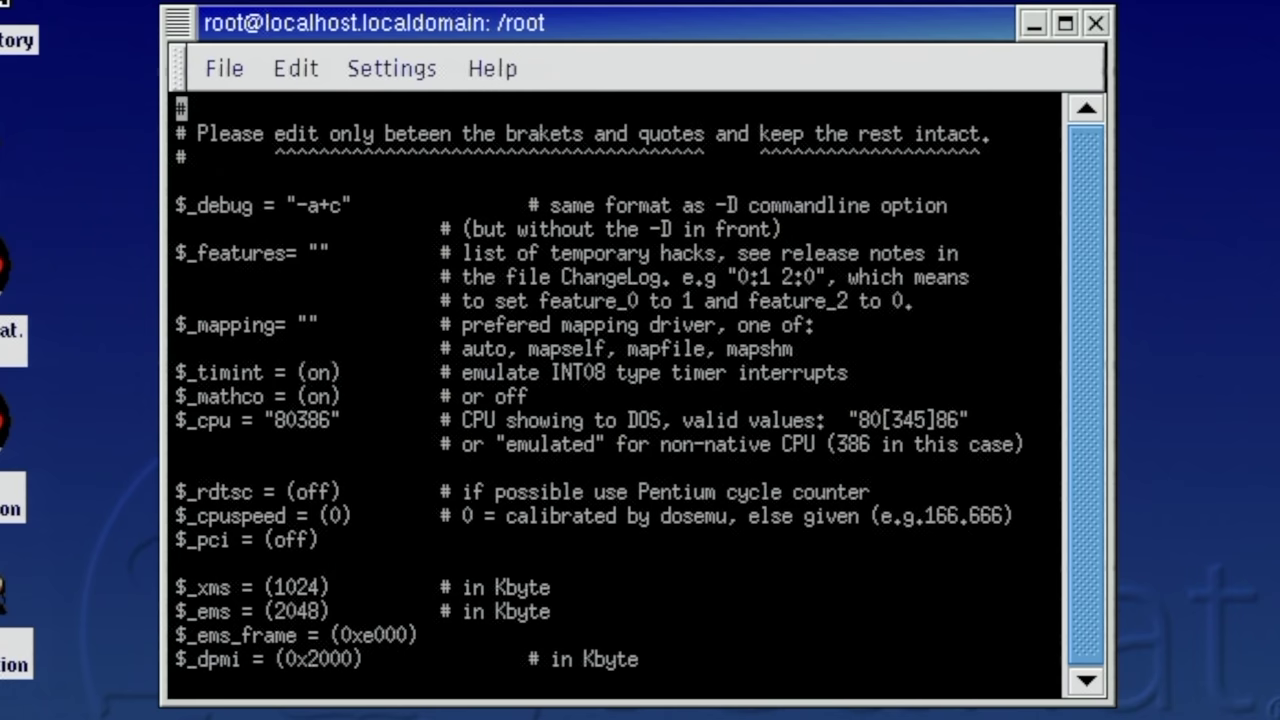
pyautogui.hotkey('ctrl', 'f')
pyautogui.hotkey('ctrl', 'f')
pyautogui.hotkey('ctrl', 'f')
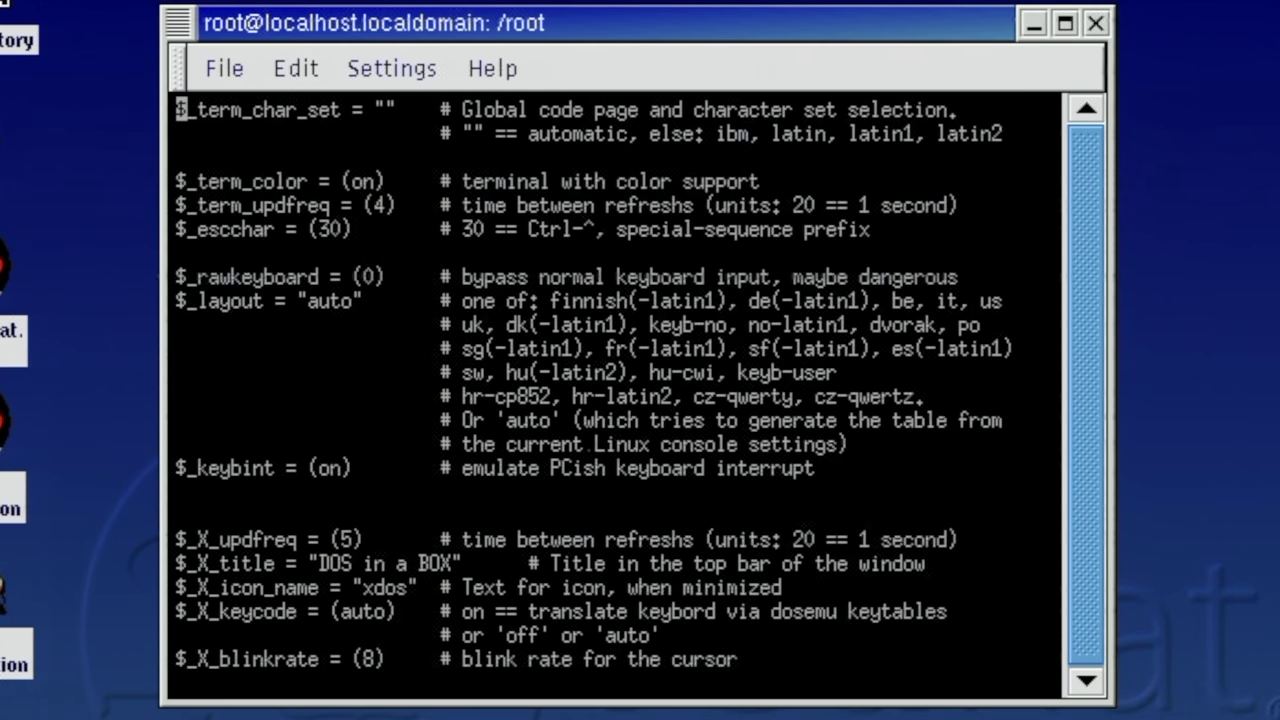
pyautogui.hotkey('ctrl', 'f')
pyautogui.write('/d')
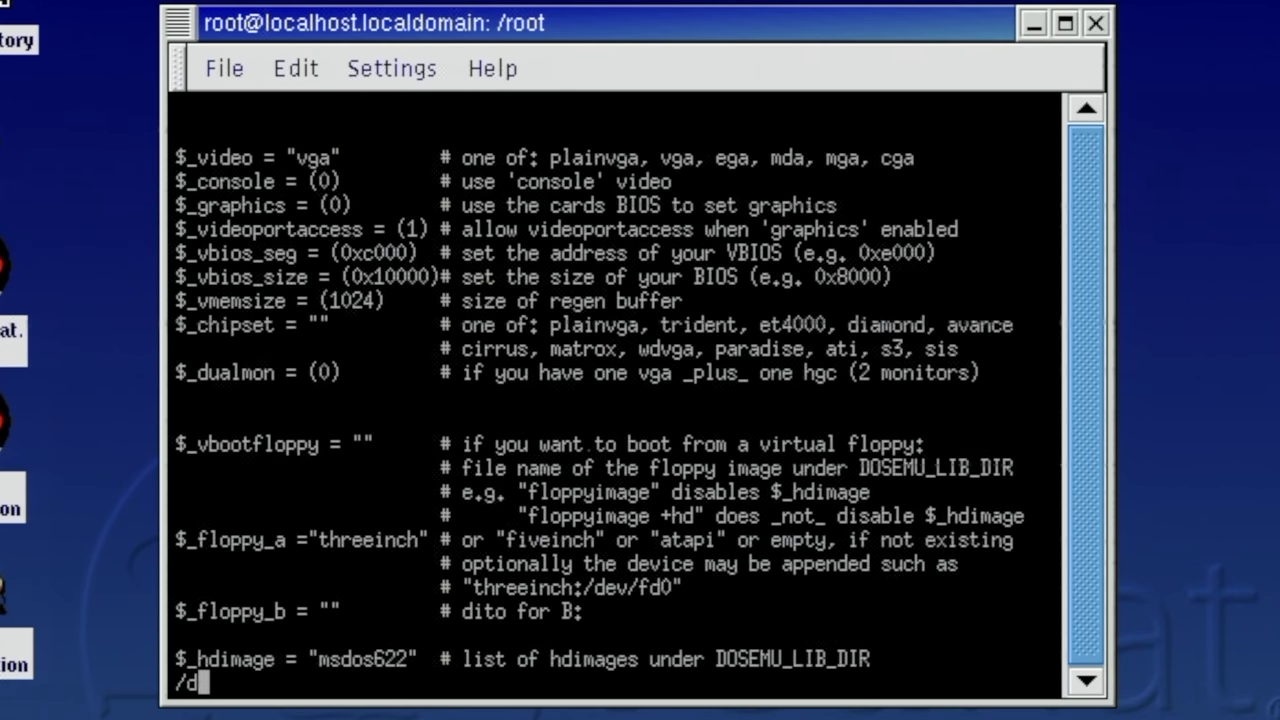
pyautogui.write('os622')
pyautogui.press('Return')
pyautogui.press('Down')
pyautogui.press('Down')
pyautogui.press('Down')
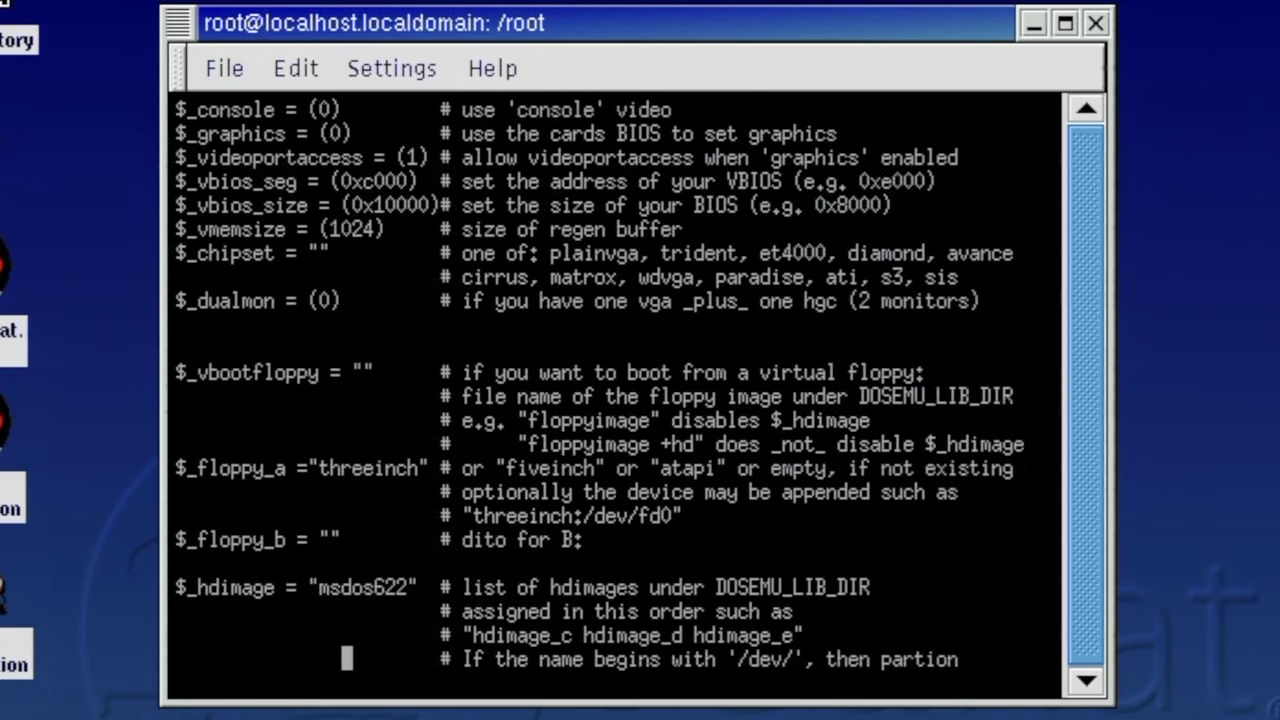
pyautogui.press('Up')
pyautogui.press('Up')
pyautogui.press('Up')
pyautogui.write(':q')
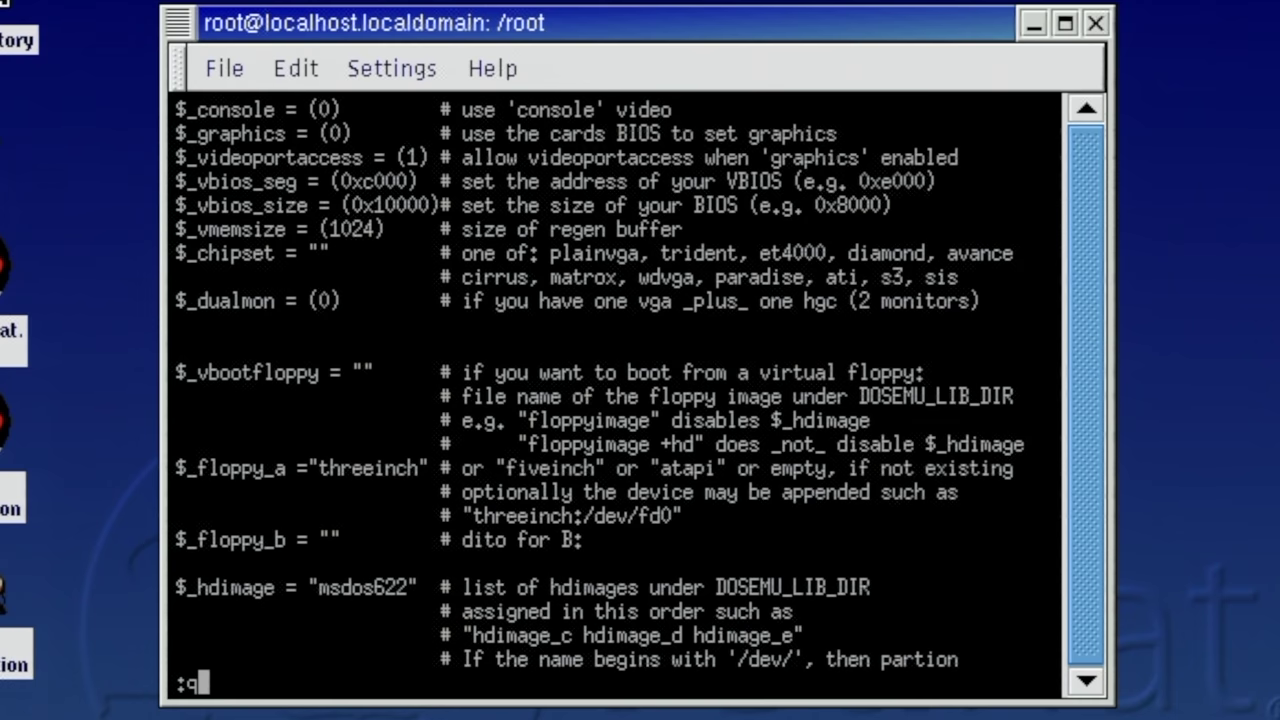
pyautogui.press('Return')
# Start dosemu -X, move the DOS in a BOX window higher on the desktop, and continue the MS-DOS boot.
pyautogui.write('dosemu ')
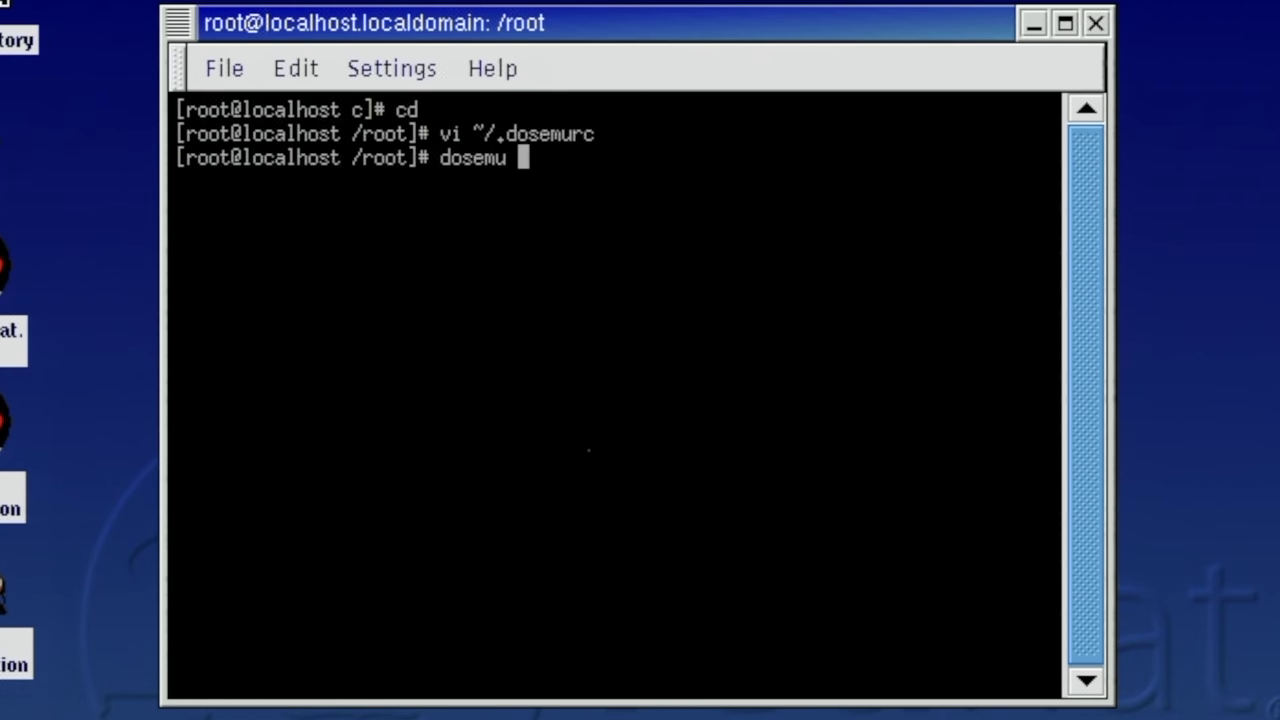
pyautogui.write('-X')
pyautogui.press('Return')
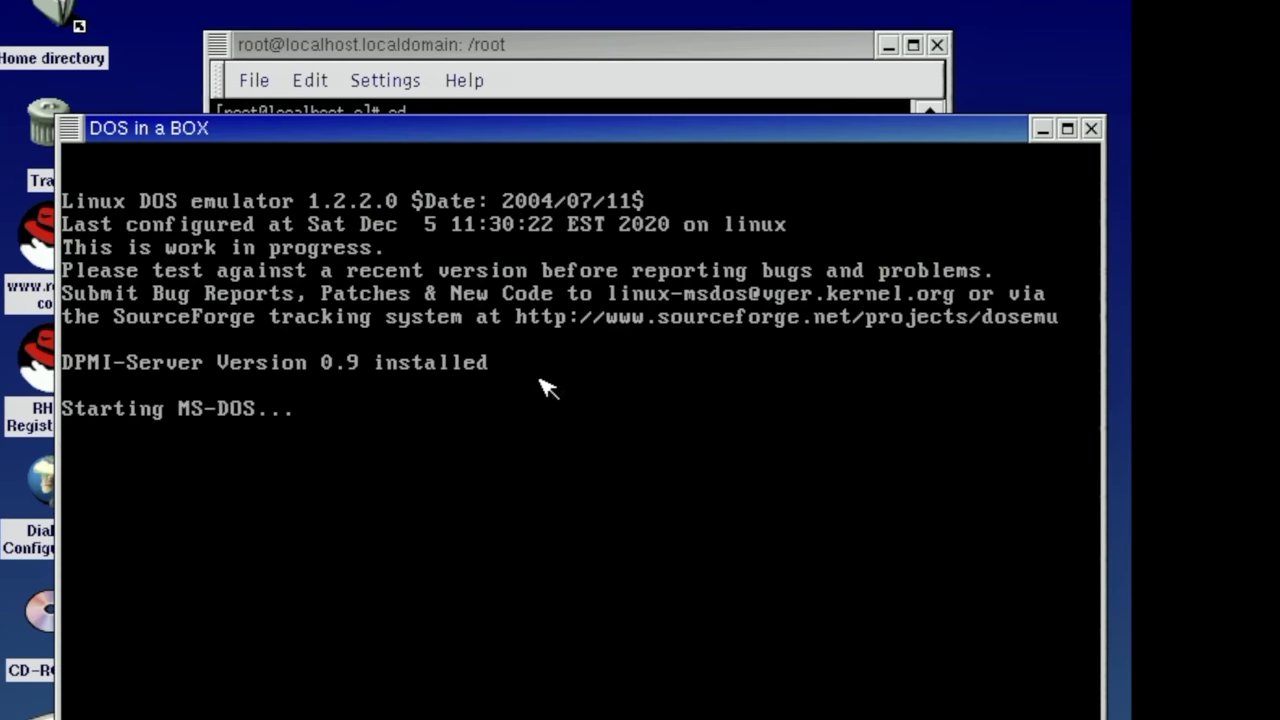
pyautogui.moveTo(480, 124); pyautogui.dragTo(500, 80)
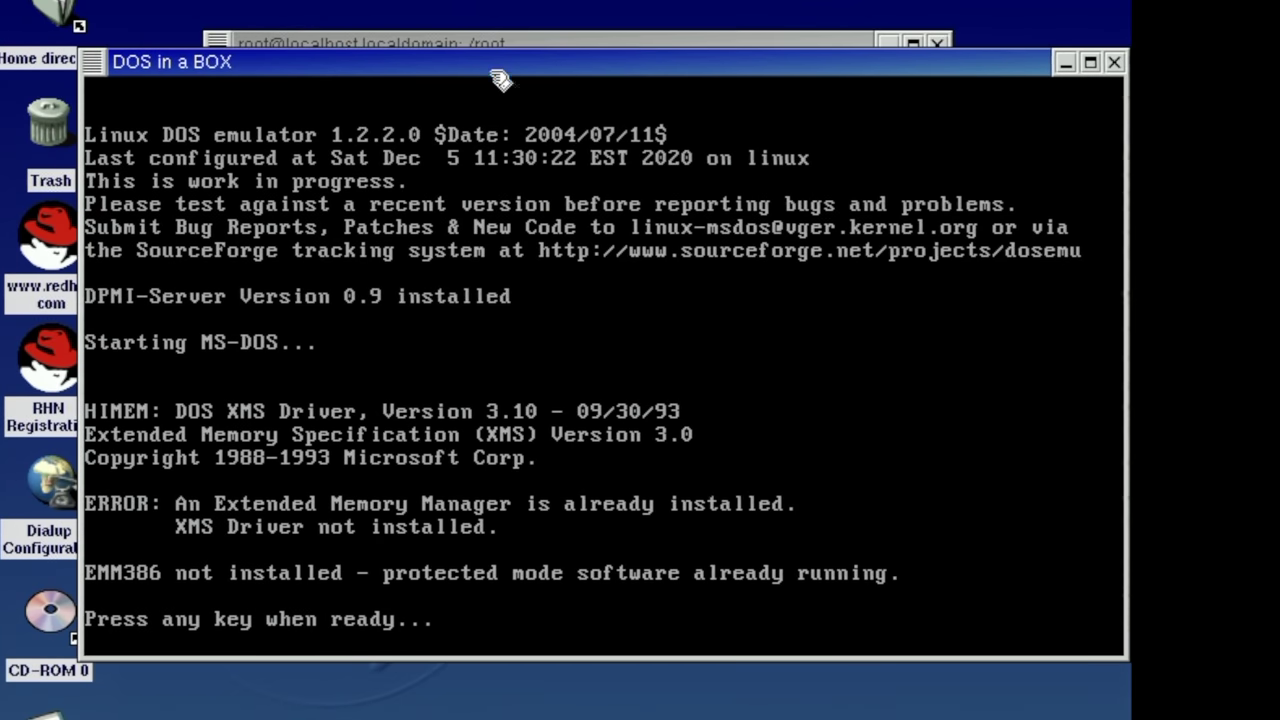
pyautogui.press('Return')
# Run msd in the DOS window and examine its Memory and Video details.
pyautogui.write('msd')
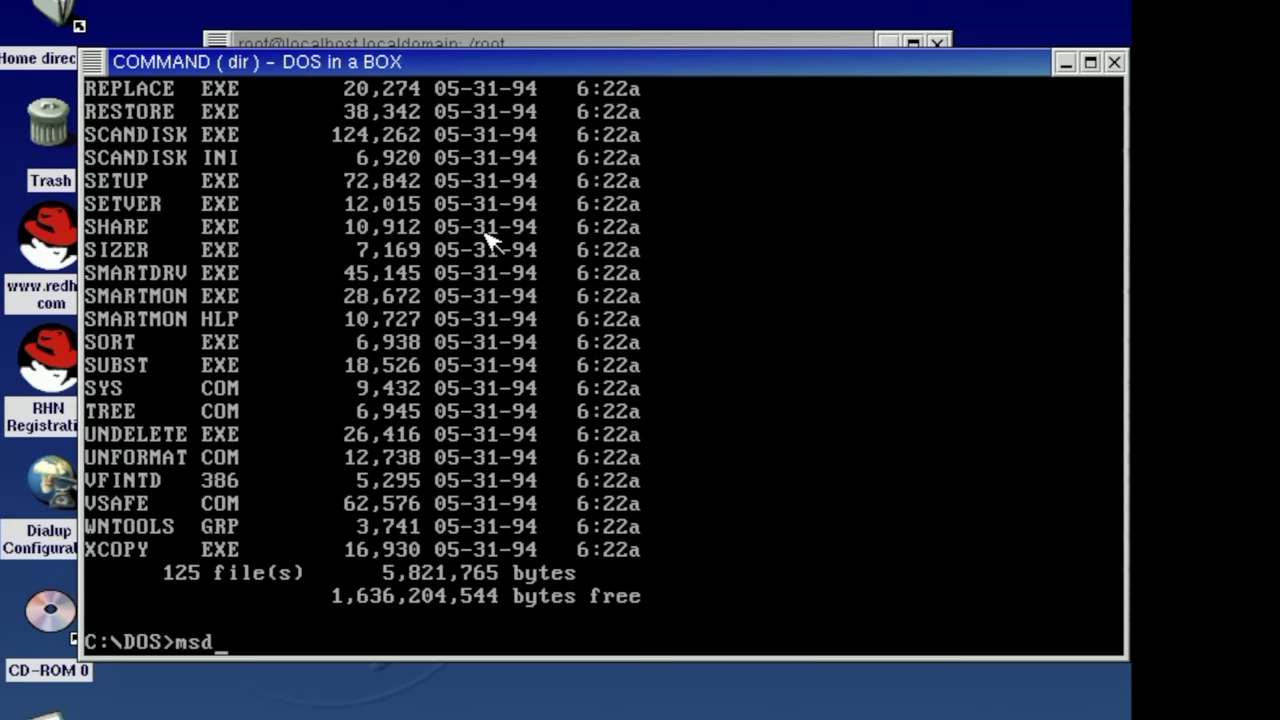
pyautogui.press('Return')
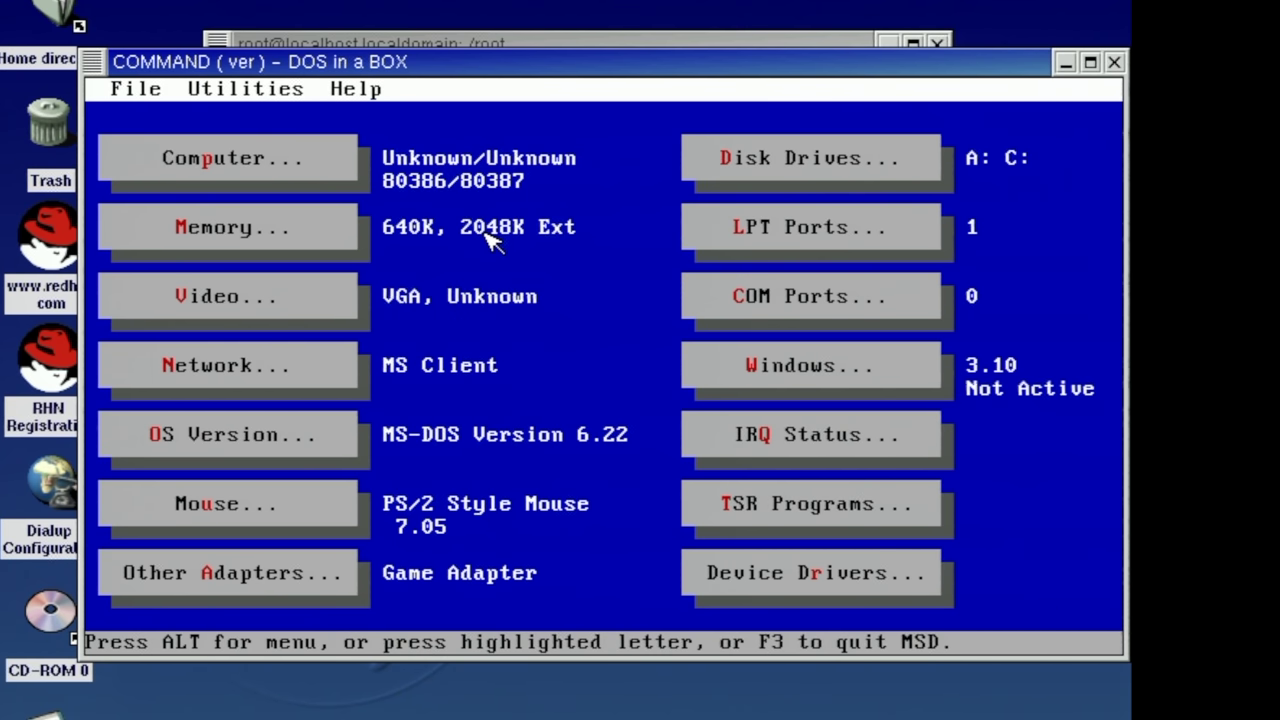
pyautogui.press('m')
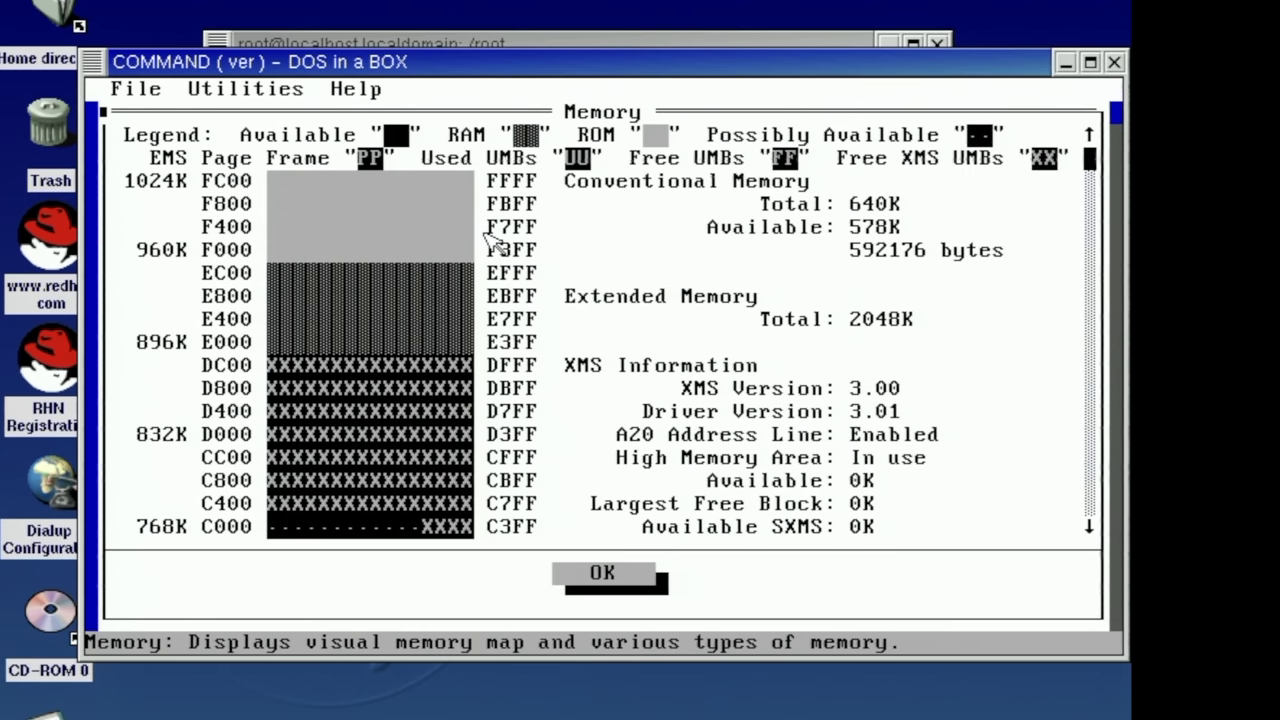
pyautogui.press('Return')
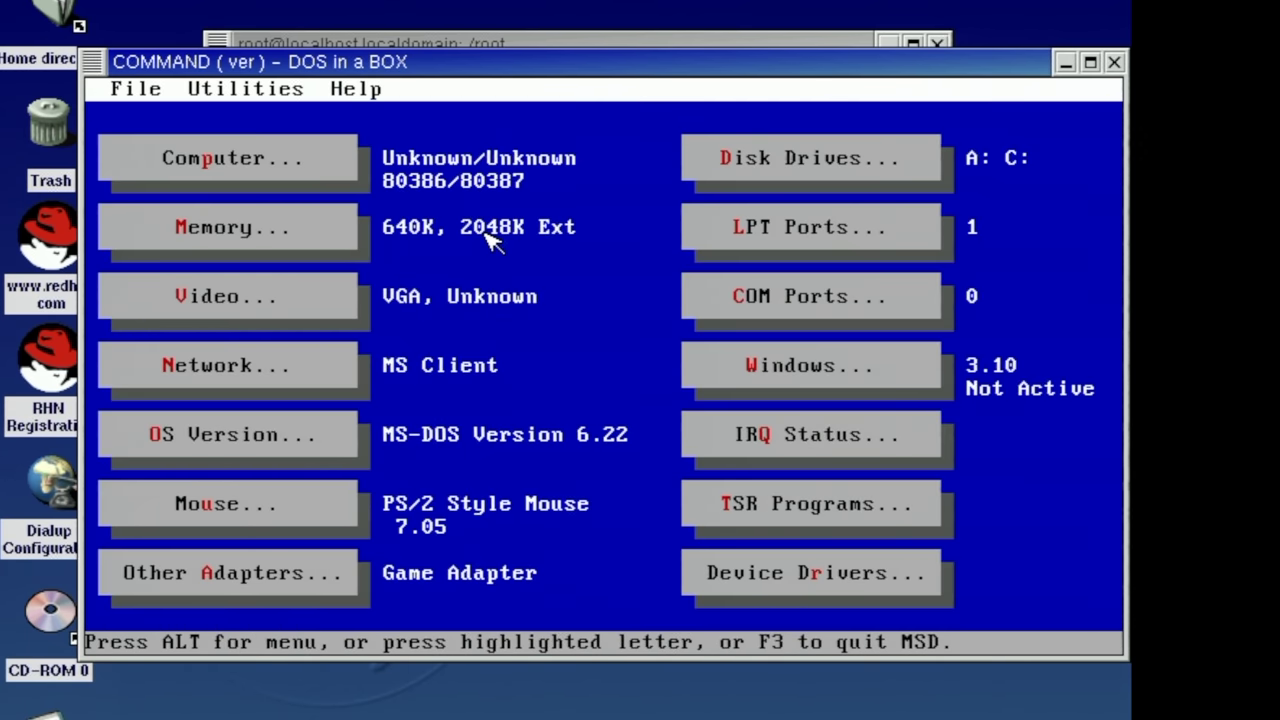
pyautogui.press('v')
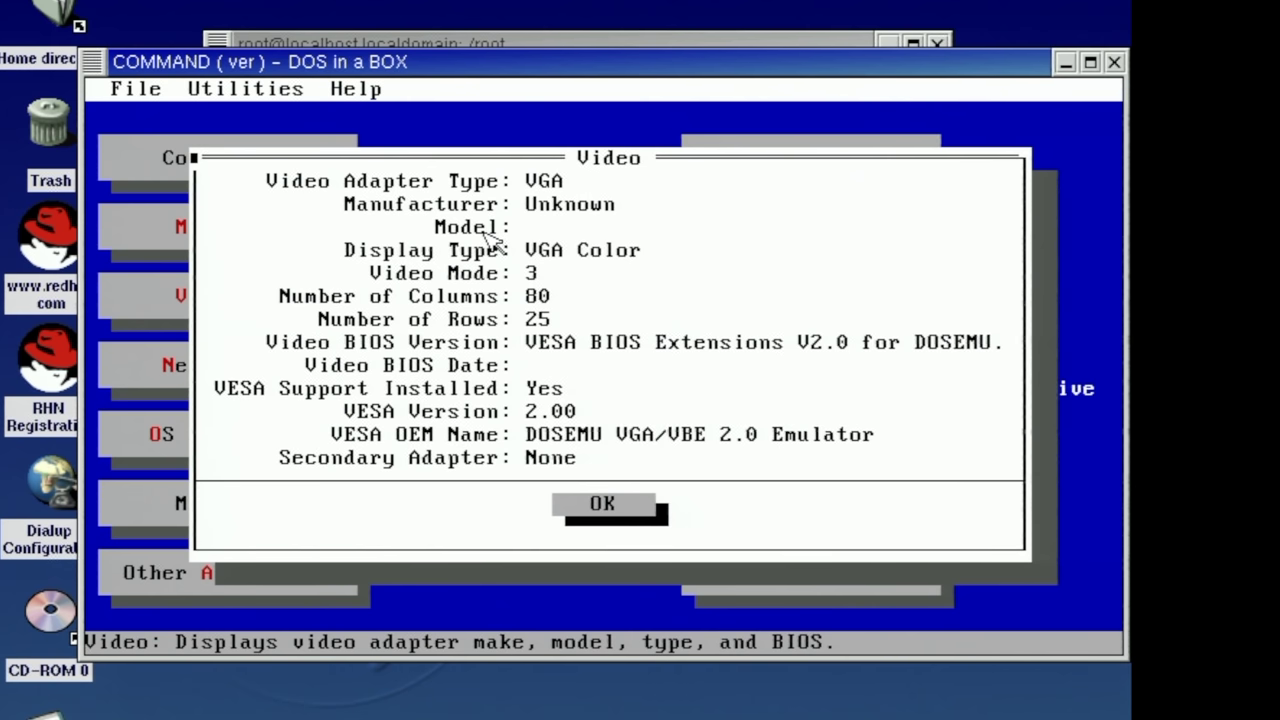